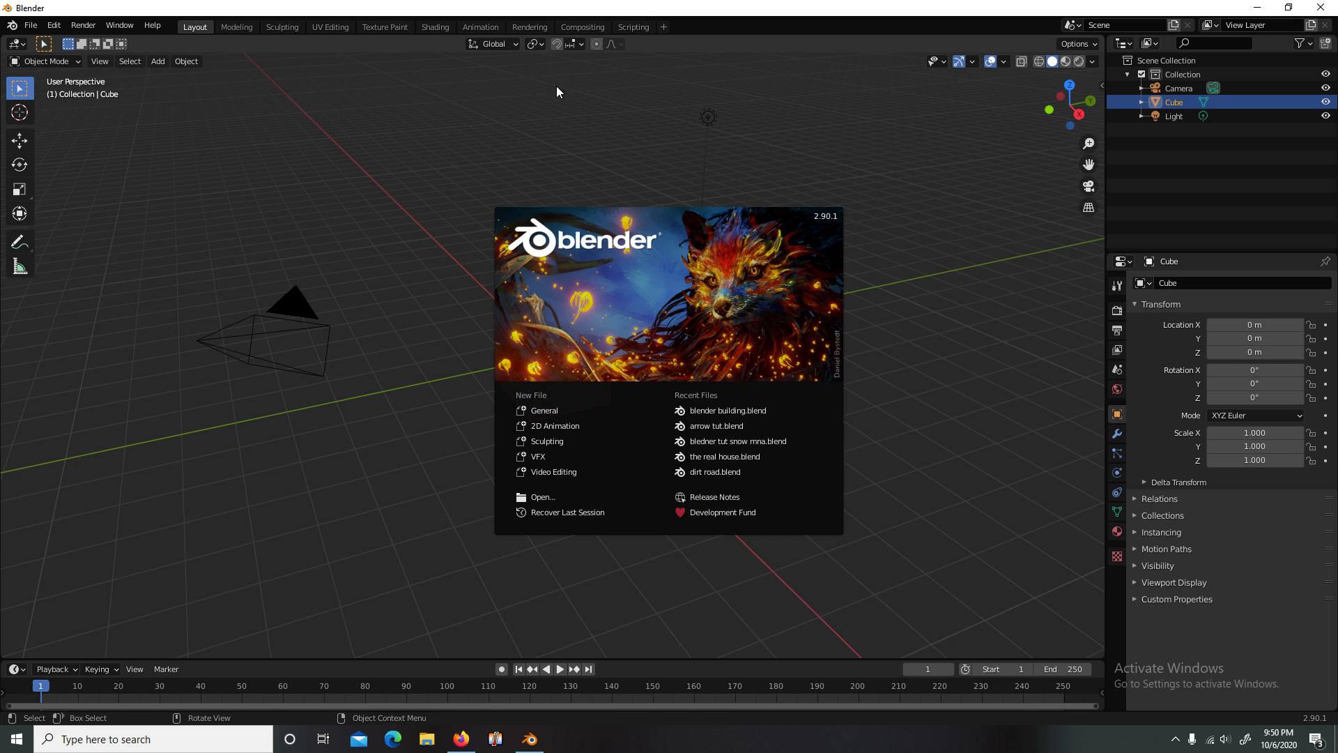
Step: Start a new General scene, render an image of the default cube, and close the render result
left_click(551, 411)
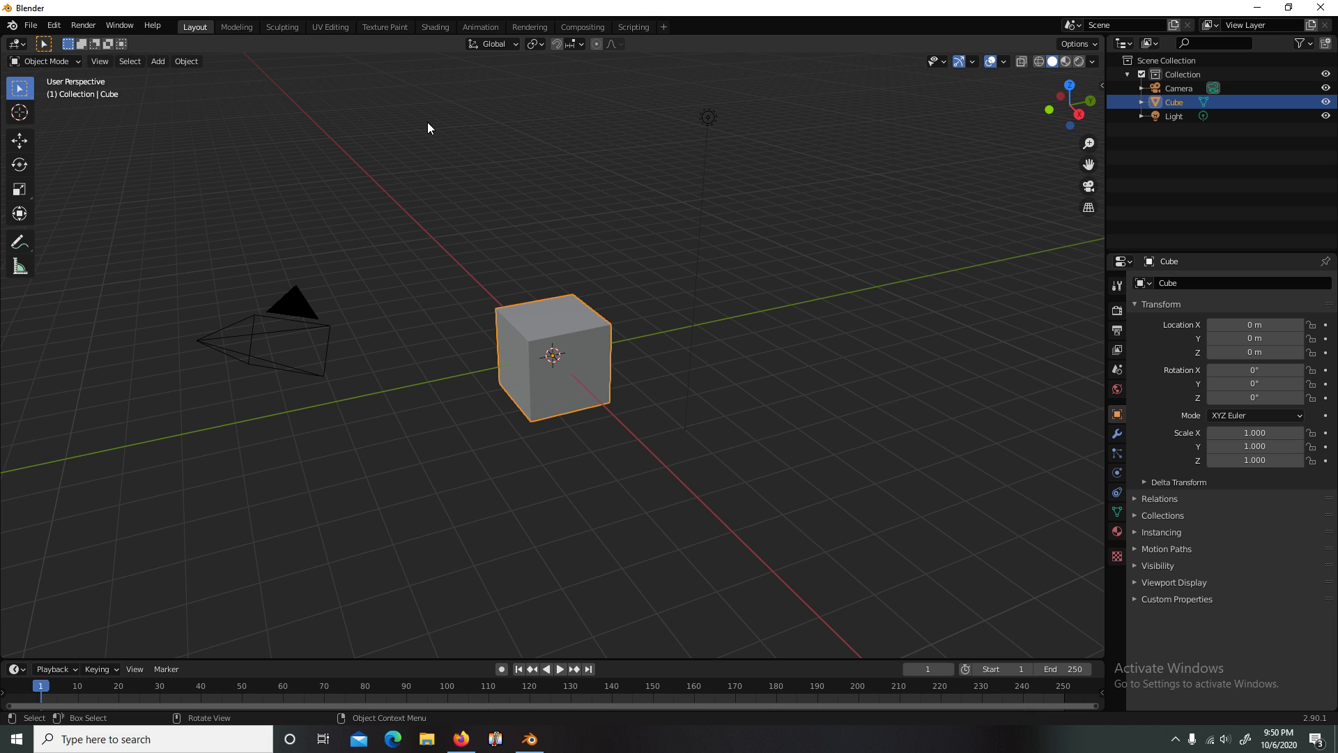
left_click(89, 26)
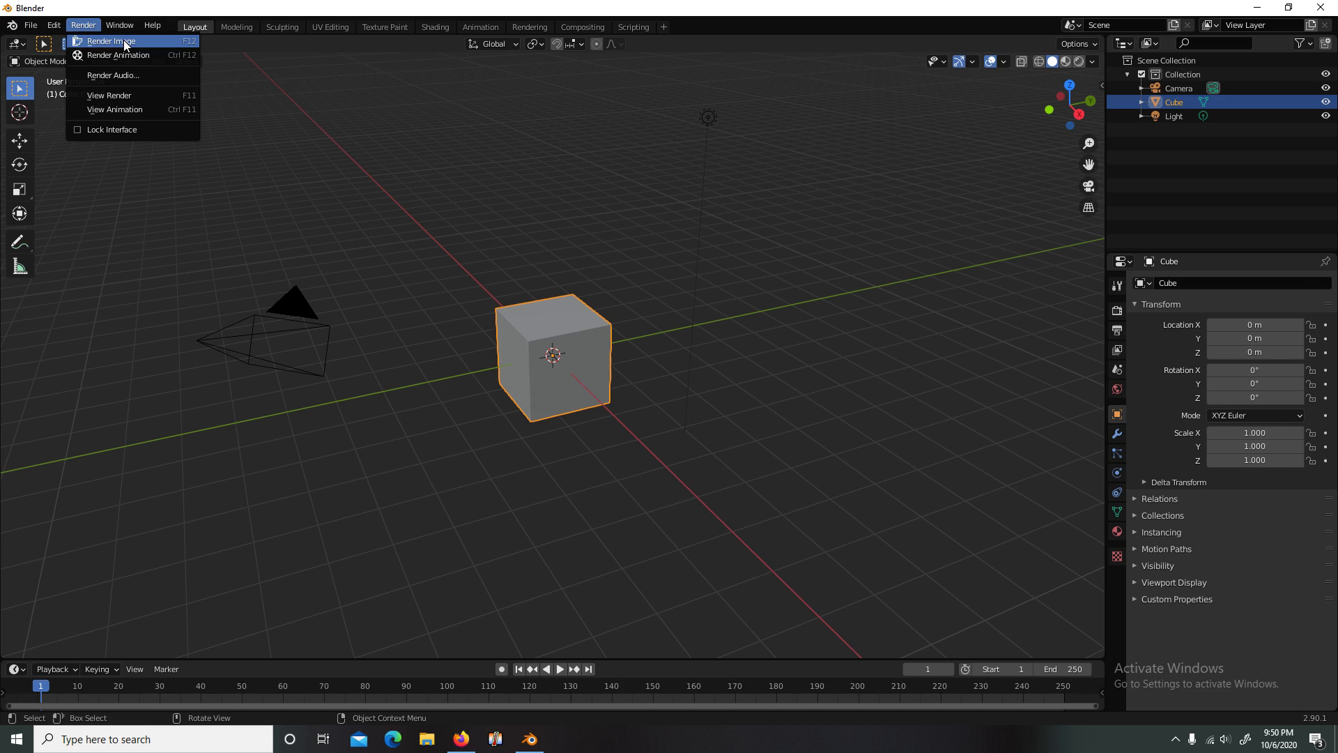
left_click(123, 44)
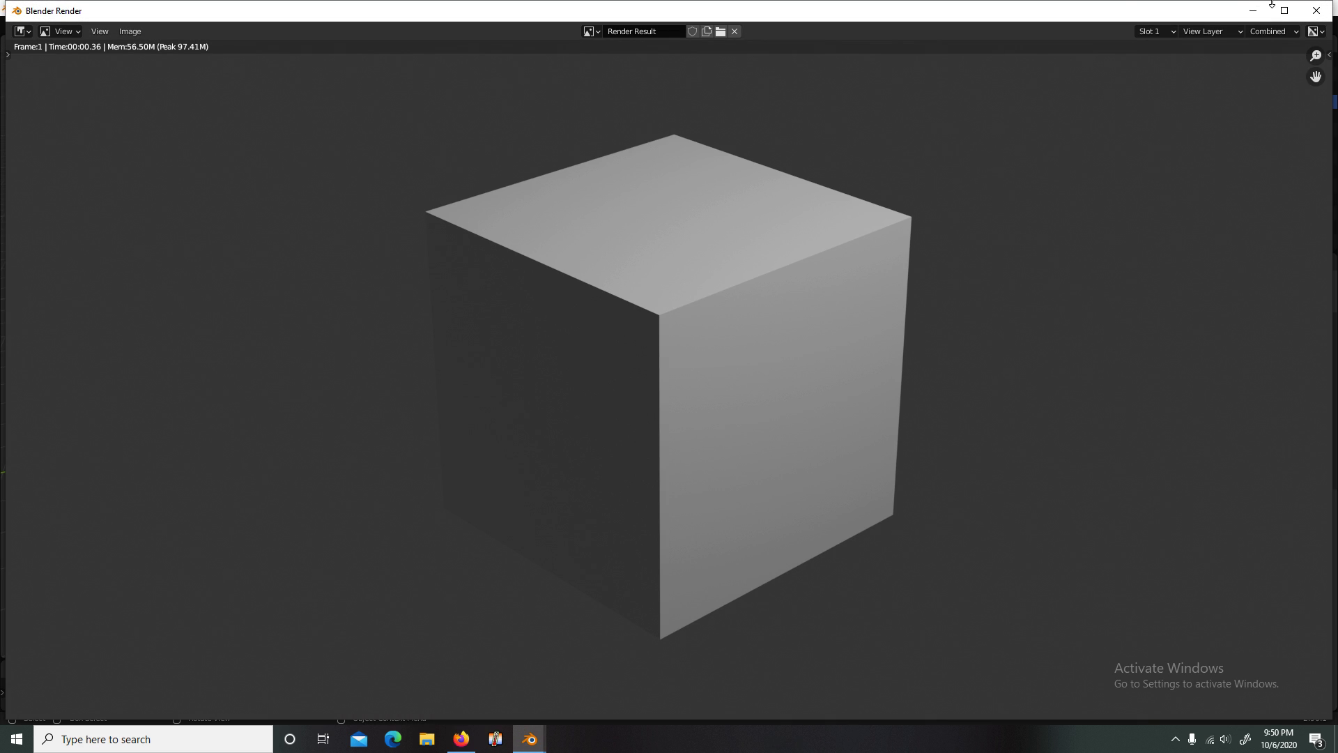
left_click(1315, 11)
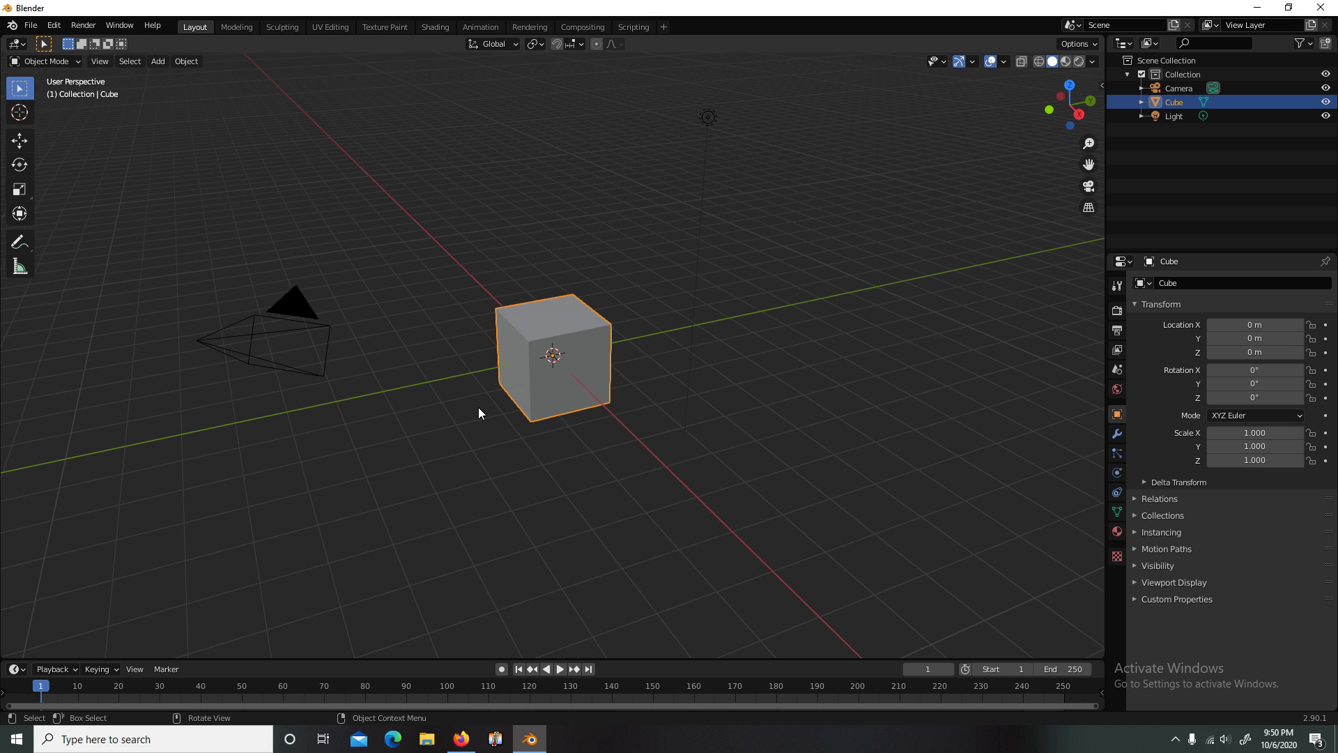
Step: Delete the default cube from the scene
left_click(679, 194)
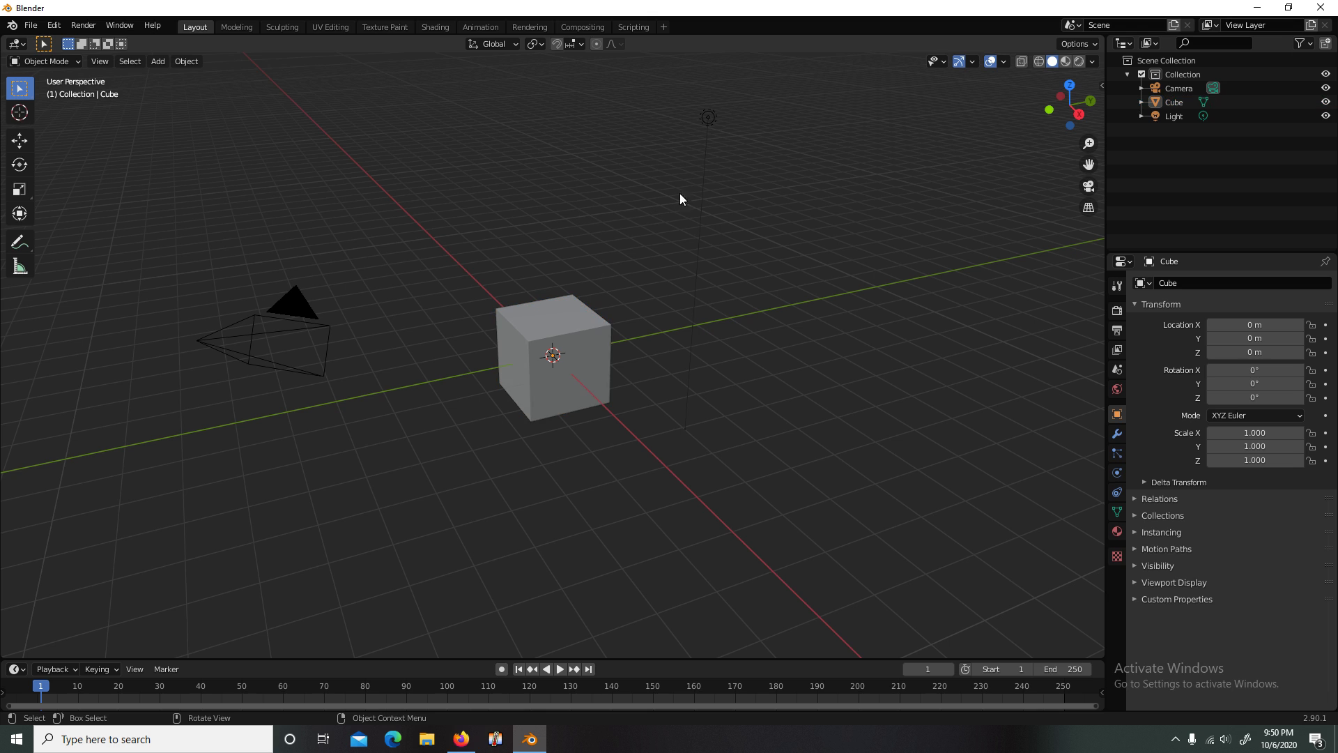
left_click(565, 369)
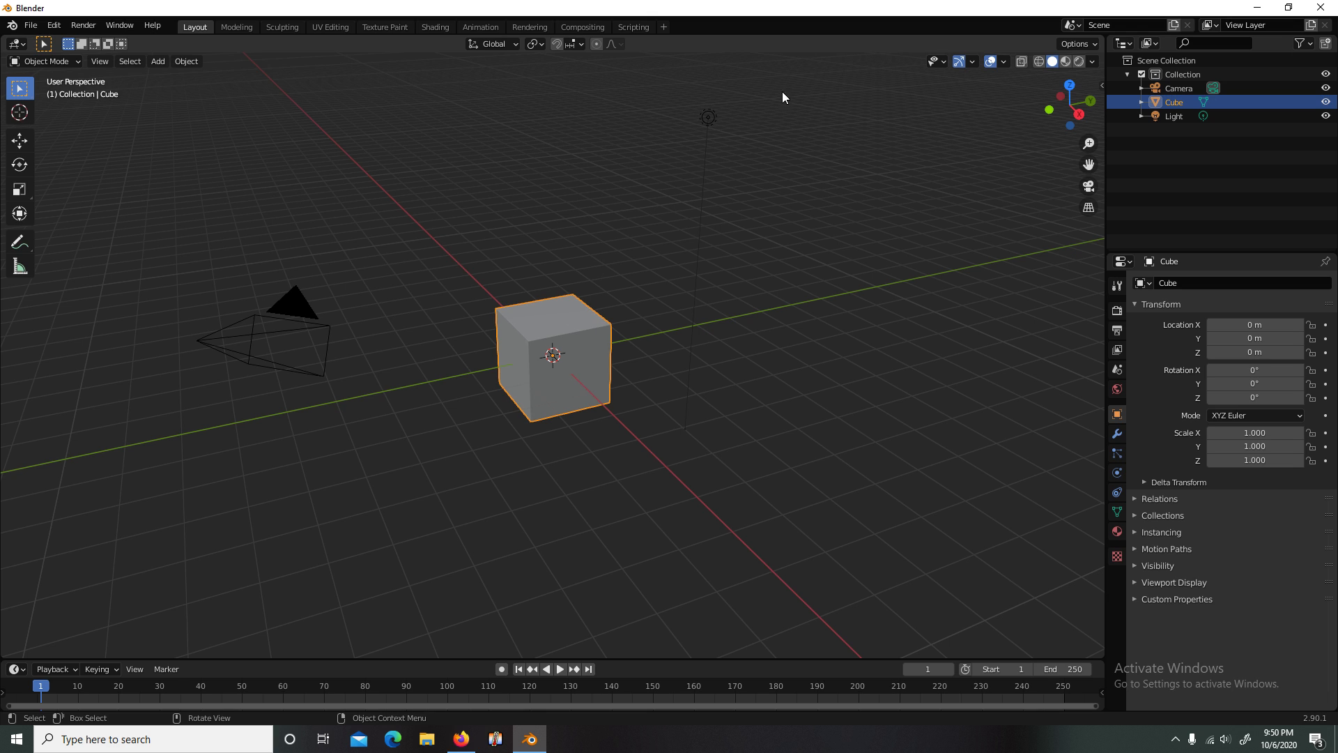
key("x")
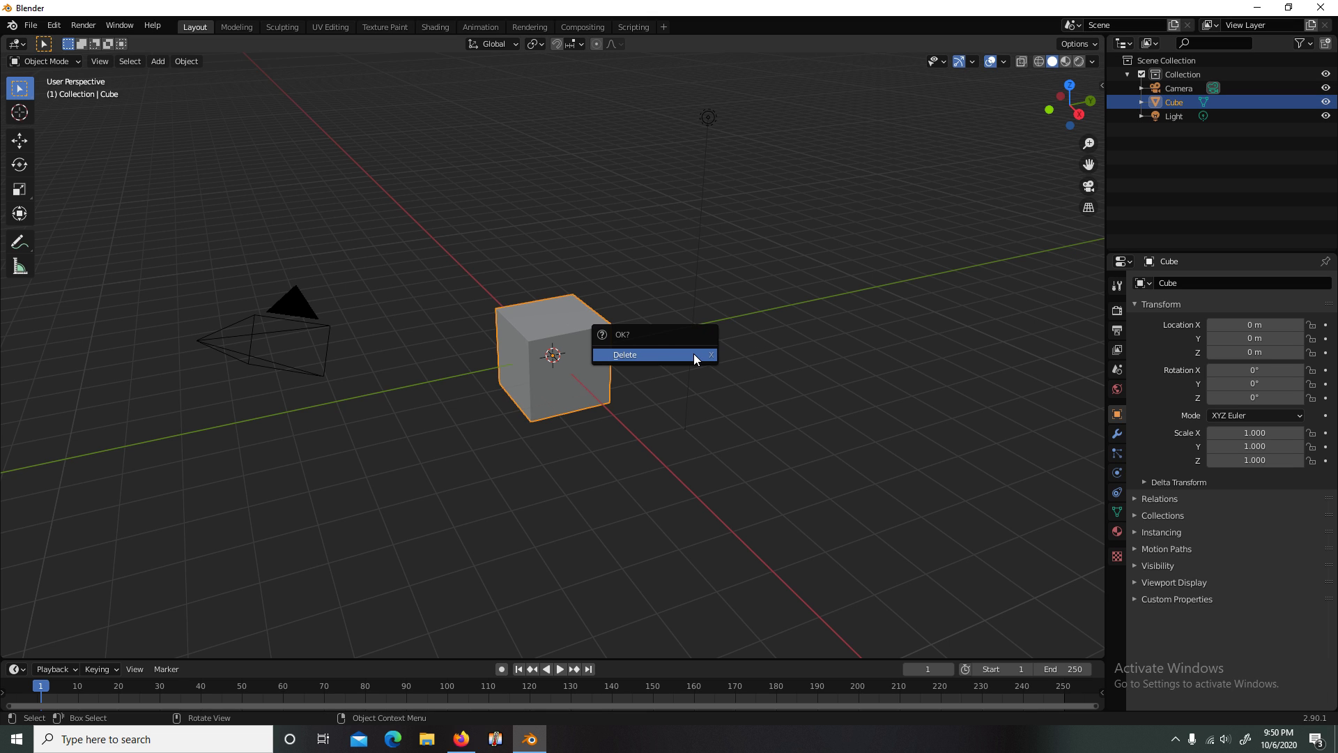
left_click(694, 356)
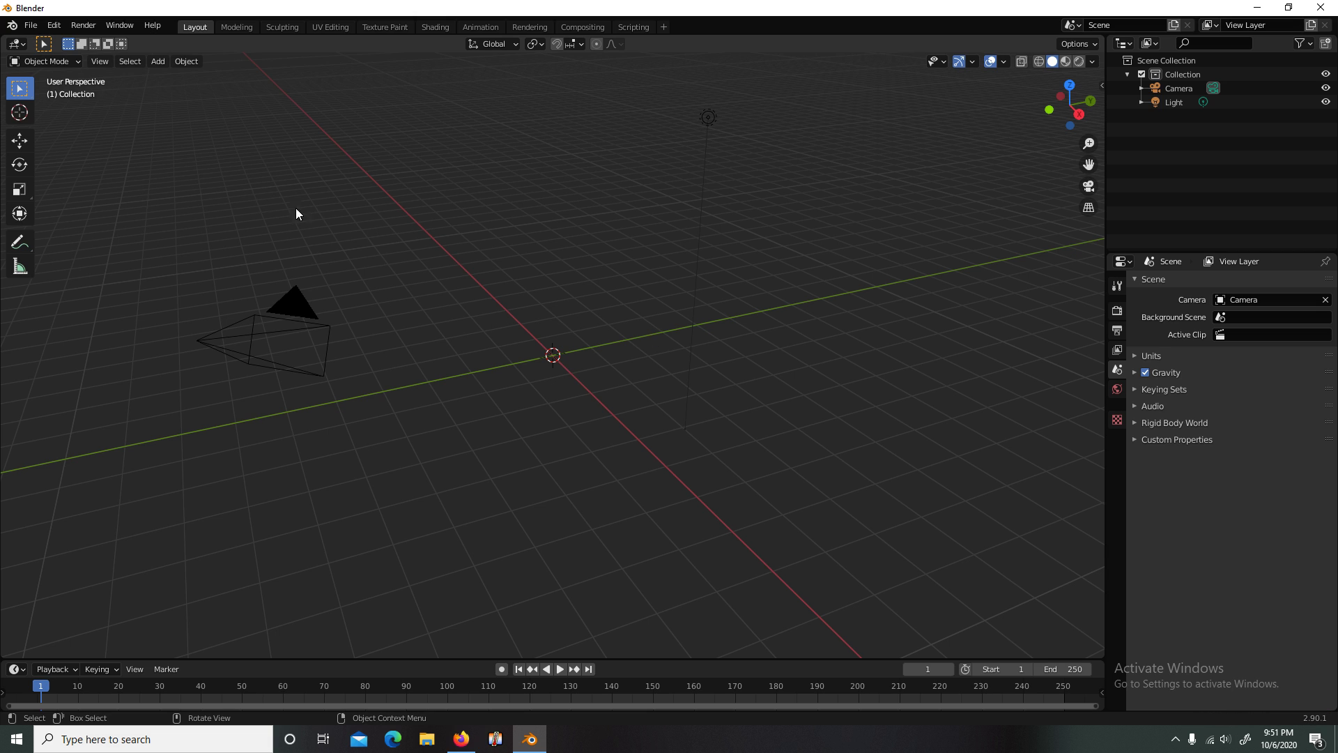
Step: Add a UV sphere mesh at the scene origin and leave it deselected
left_click(165, 64)
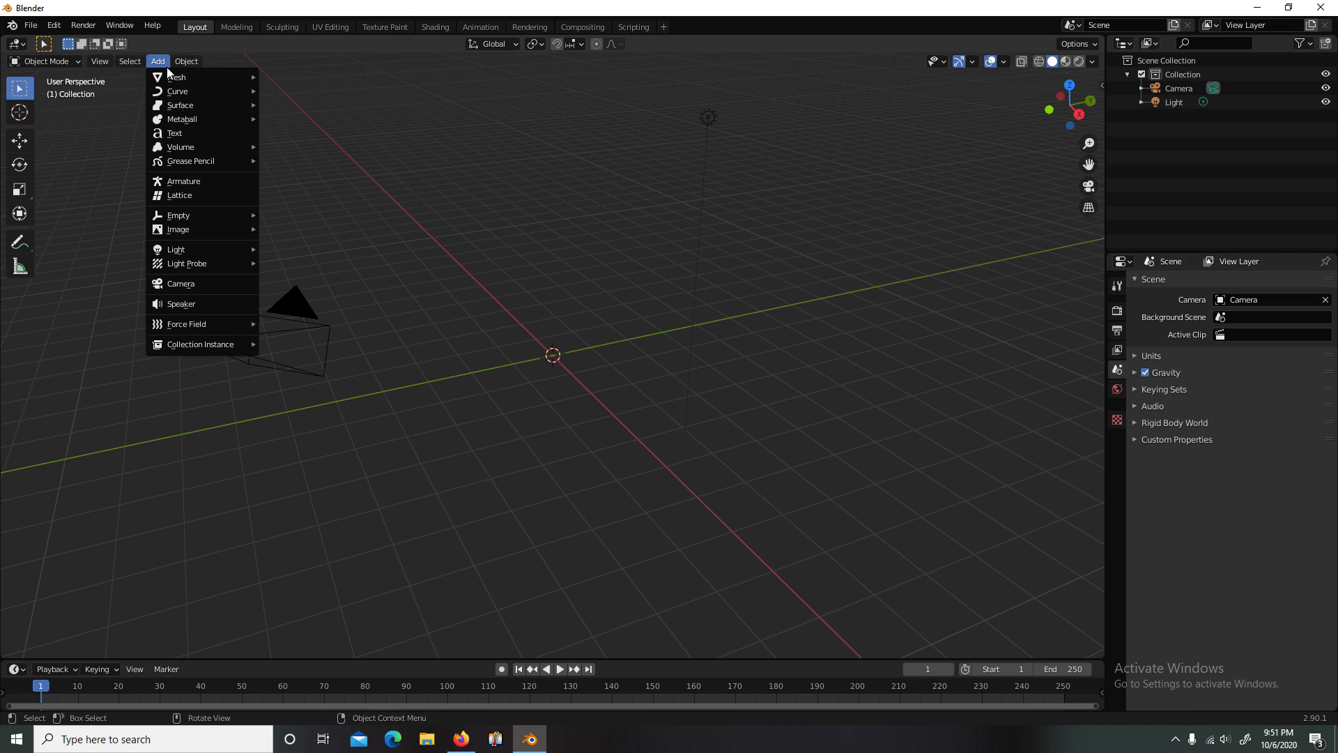
mouse_move(177, 72)
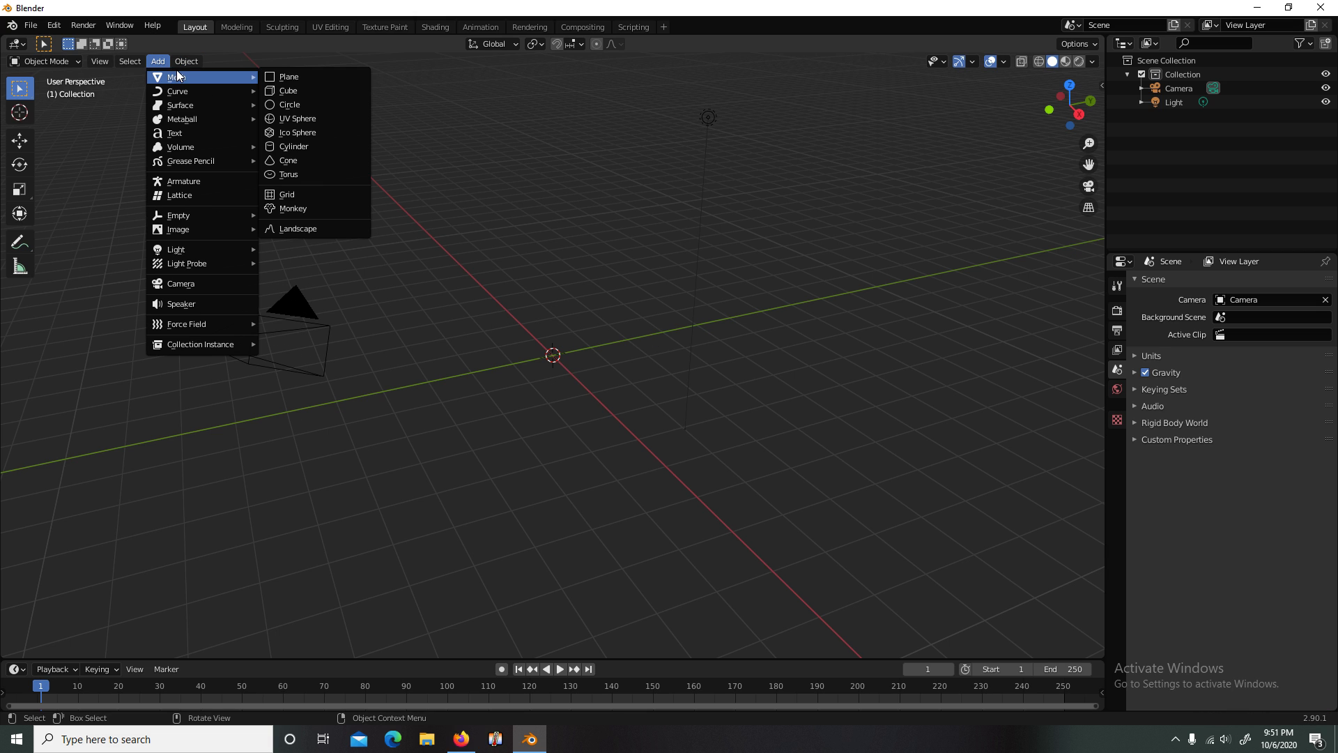
left_click(328, 118)
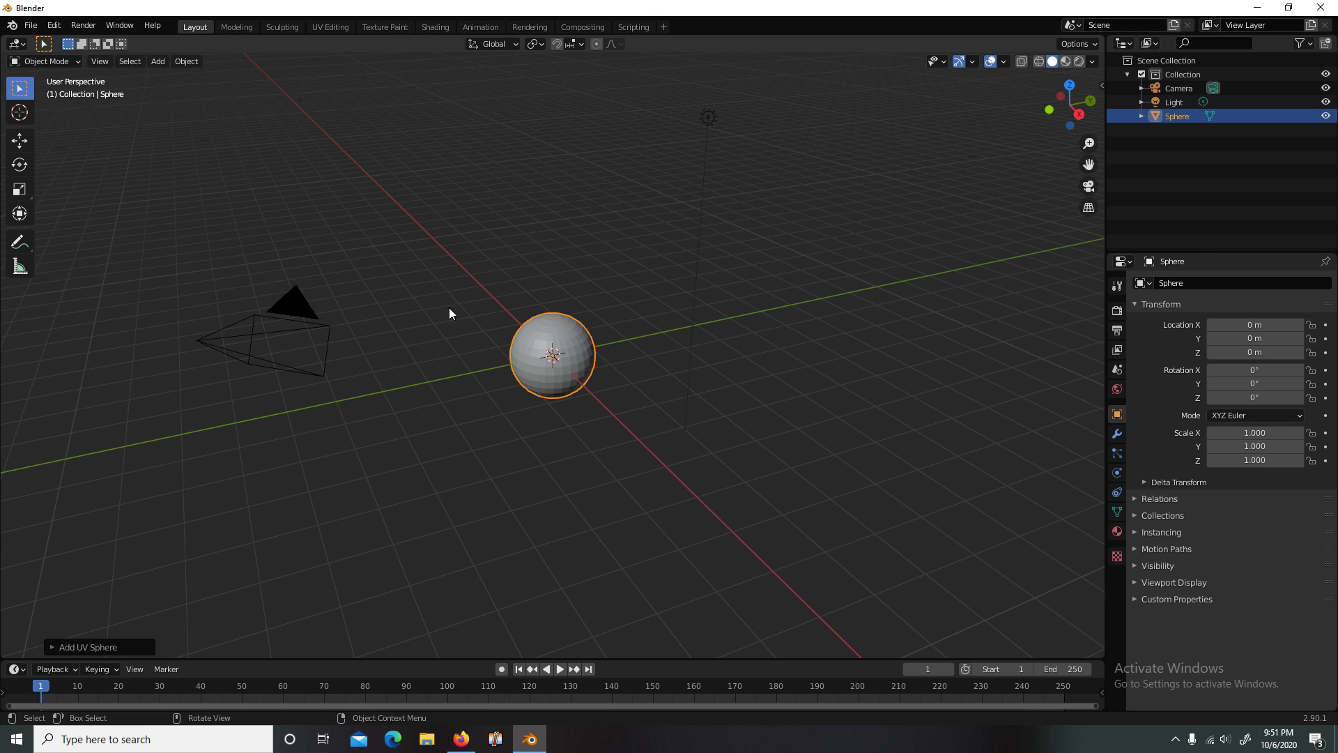
left_click(641, 327)
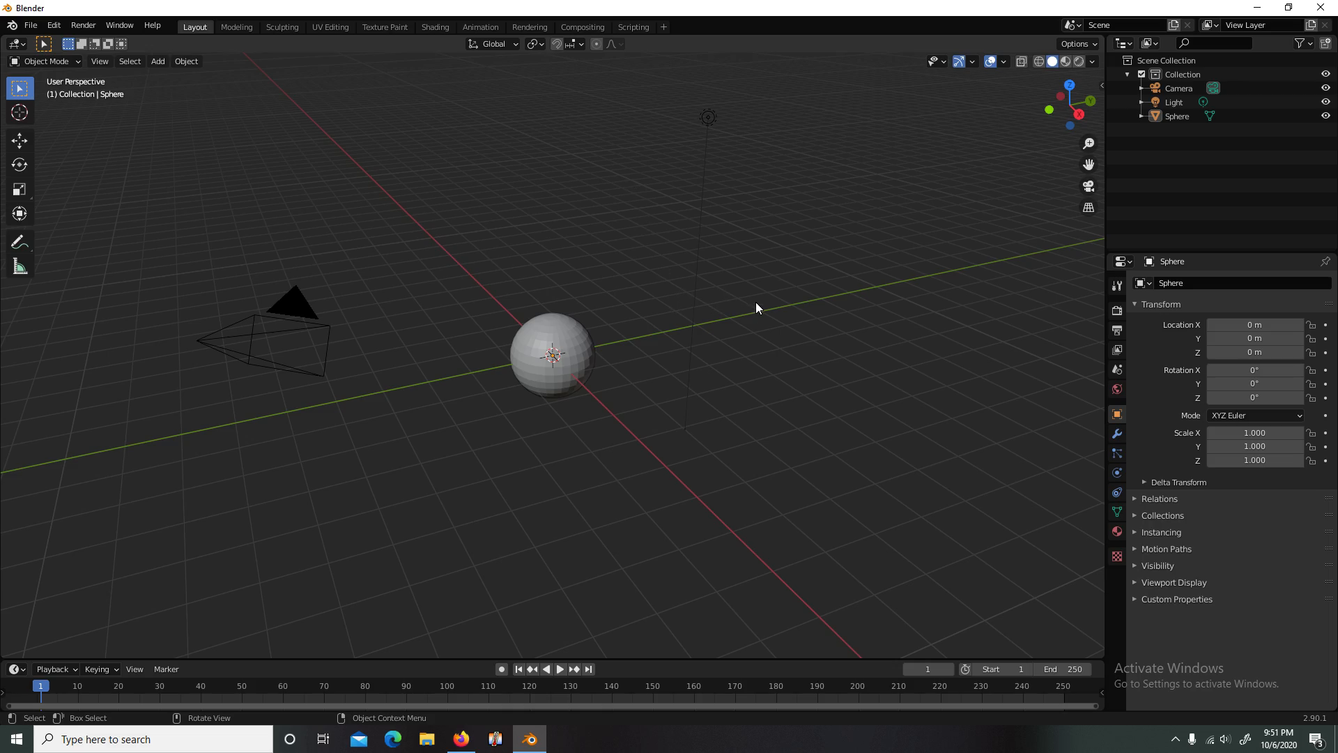
Step: Select the UV sphere at the scene origin
middle_click_drag(755, 302, 786, 300)
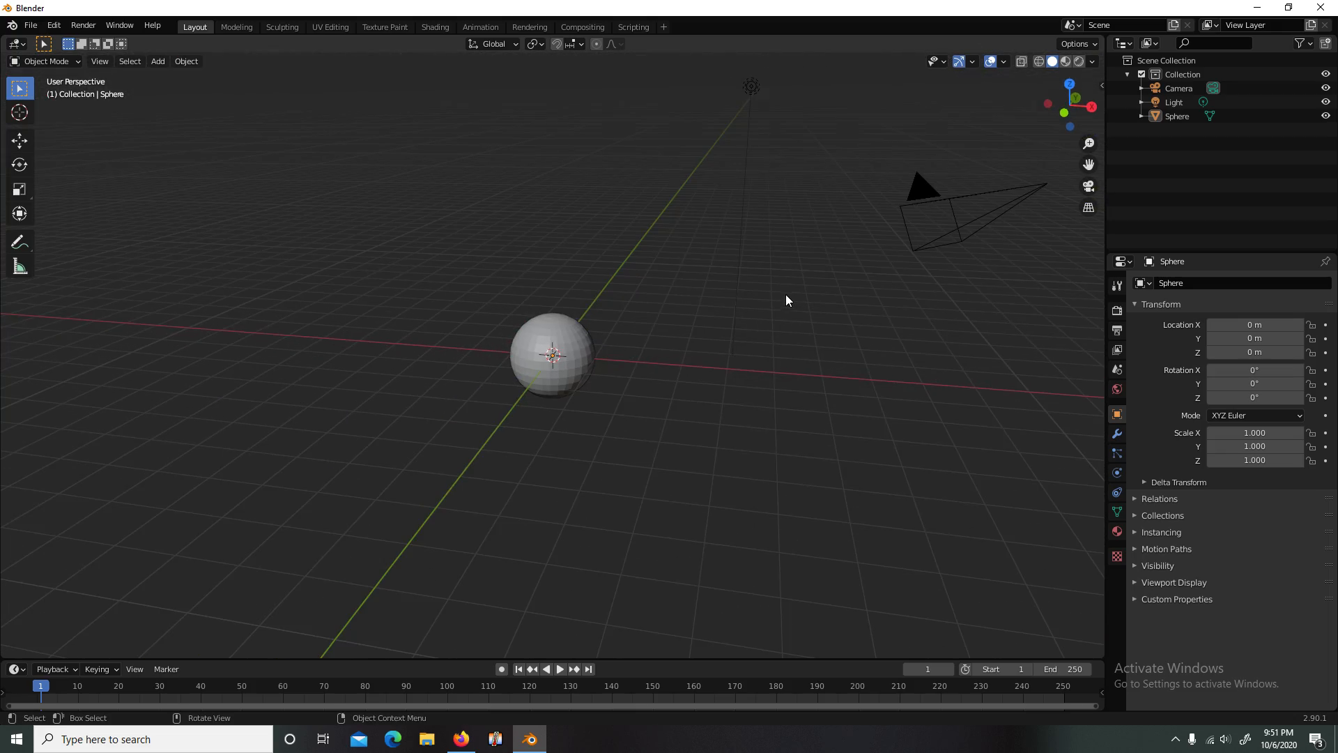
middle_click_drag(851, 239, 902, 135)
right_click(516, 283)
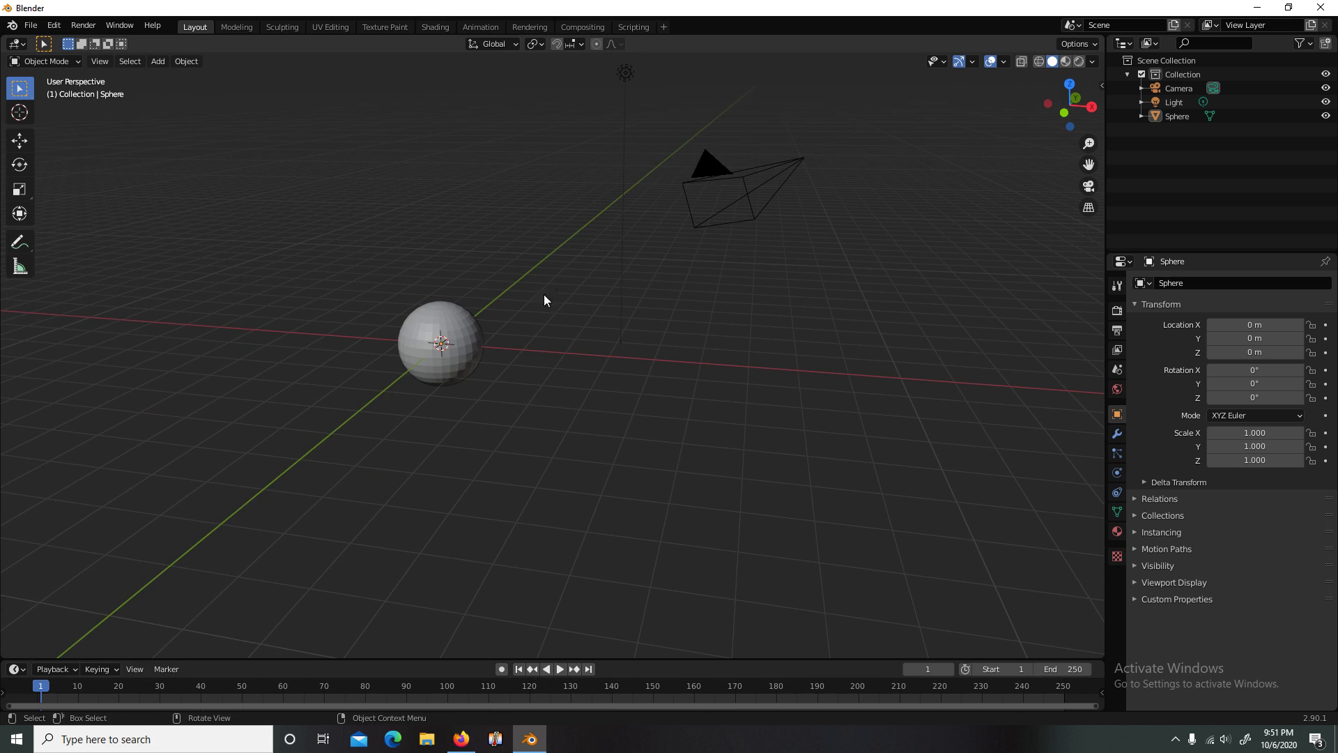
middle_click_drag(544, 295, 667, 312)
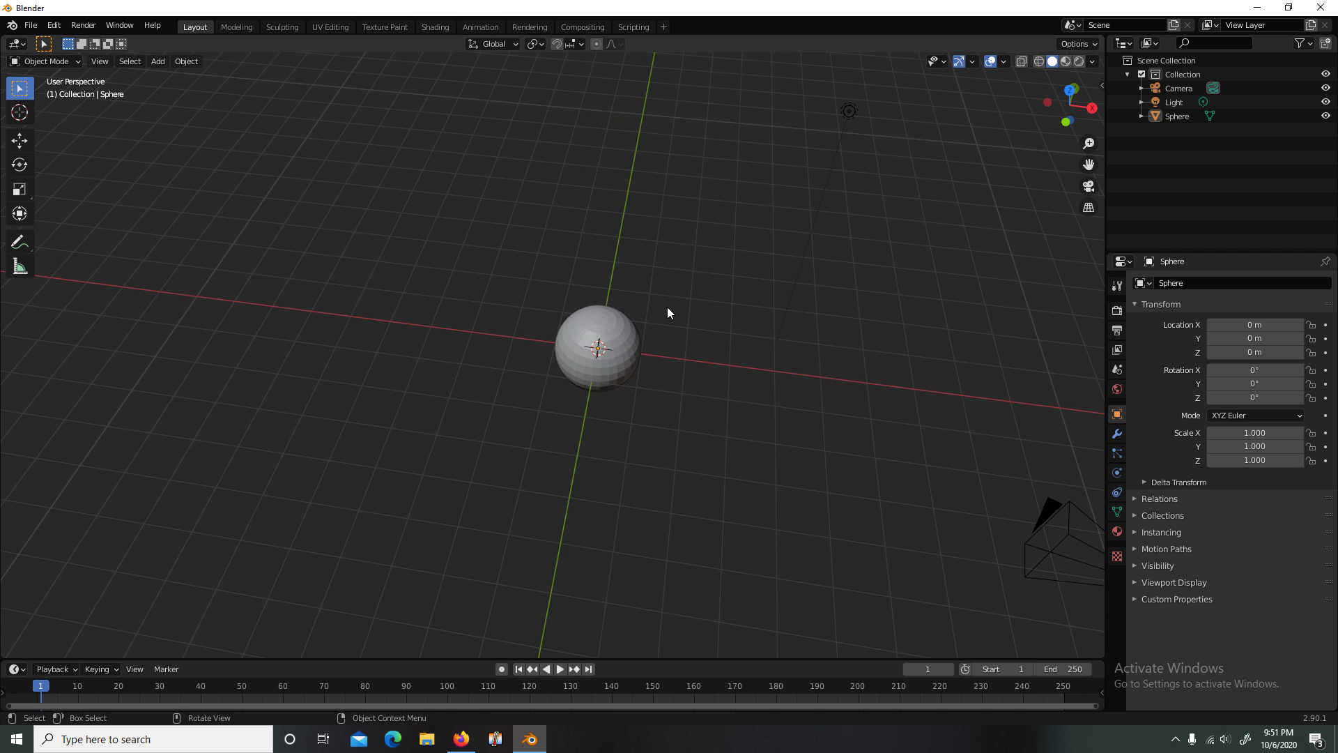
left_click(616, 341)
middle_click_drag(643, 380, 608, 390)
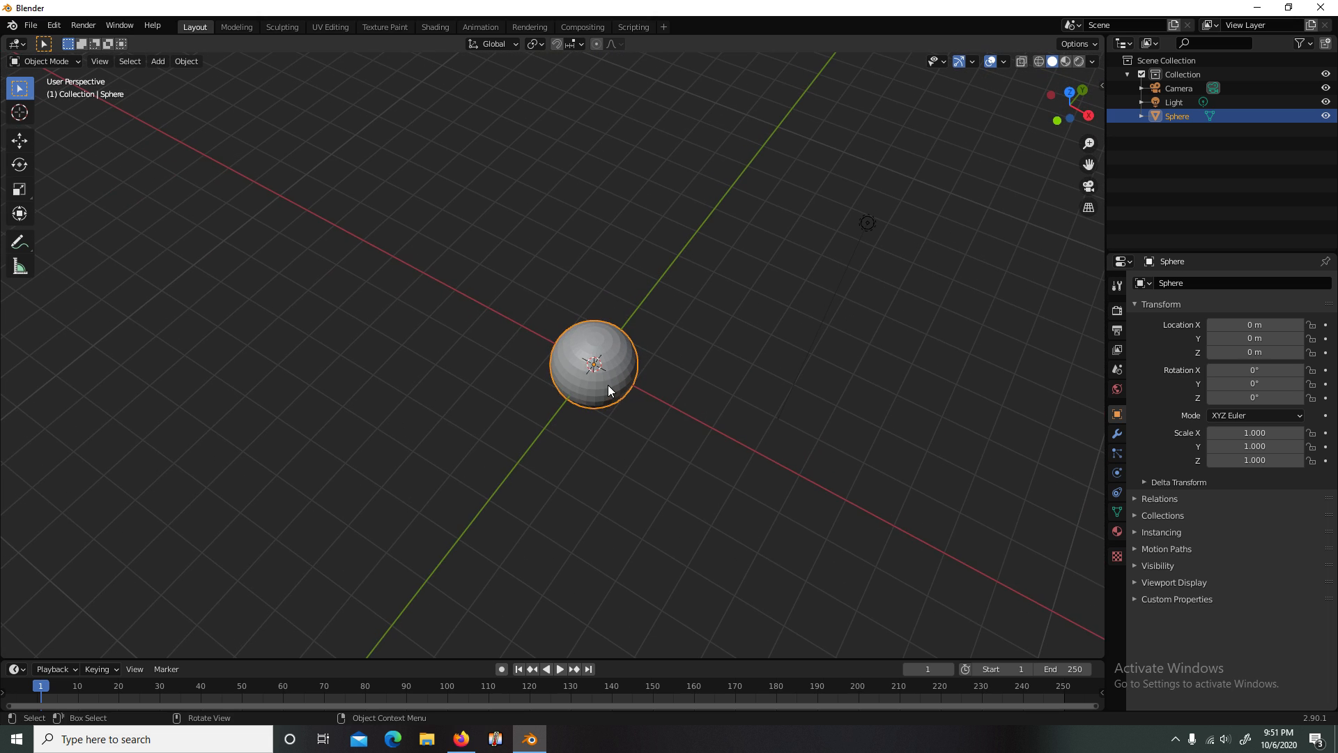
middle_click_drag(690, 375, 747, 311)
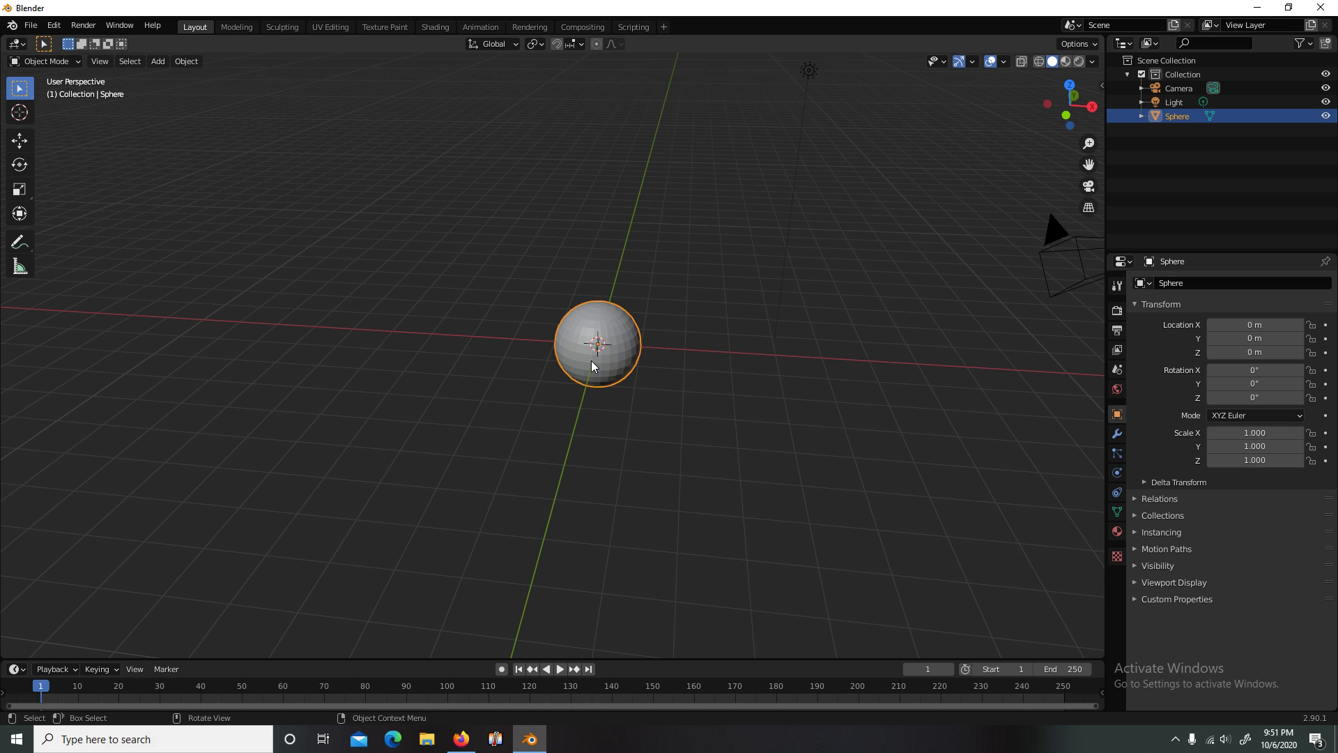
Step: Try smooth shading on the UV sphere and undo it
right_click(621, 326)
left_click(621, 322)
scroll(646, 365, "up", 10)
scroll(662, 380, "down", 4)
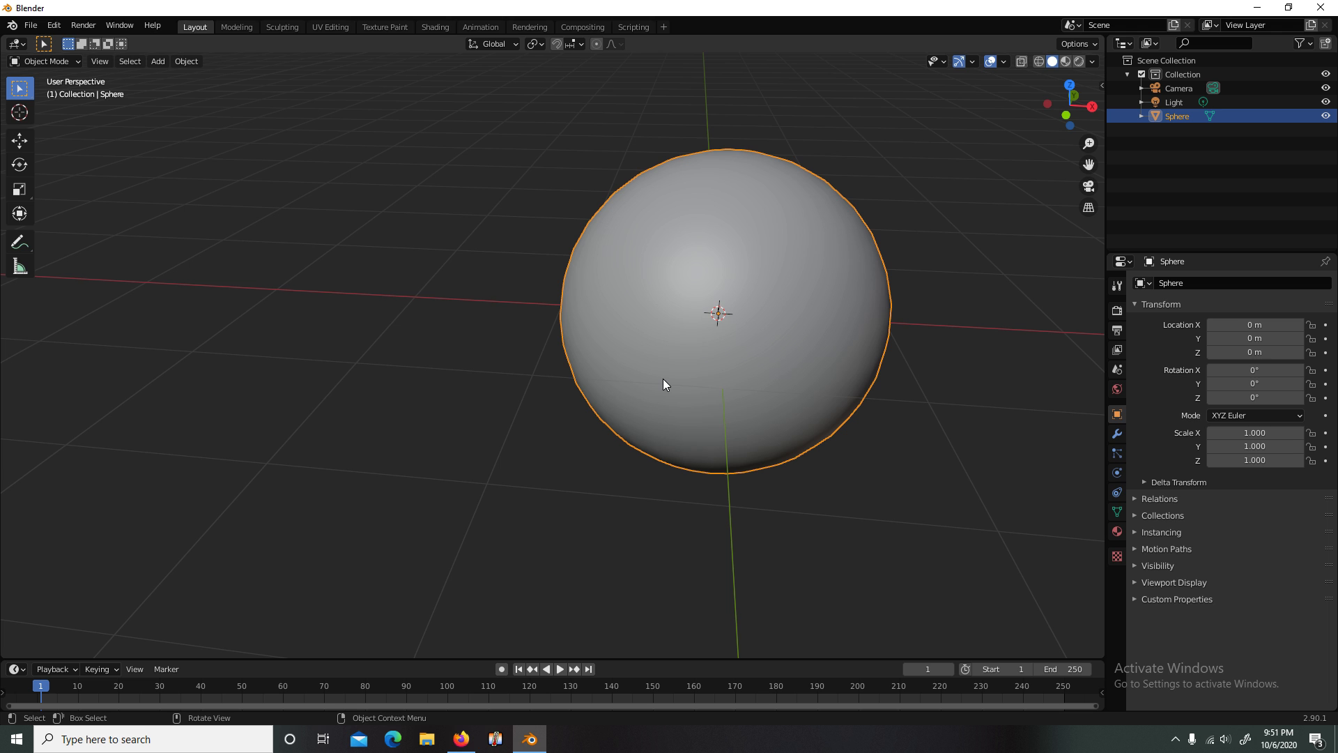
key("ctrl+z")
scroll(864, 293, "up", 3)
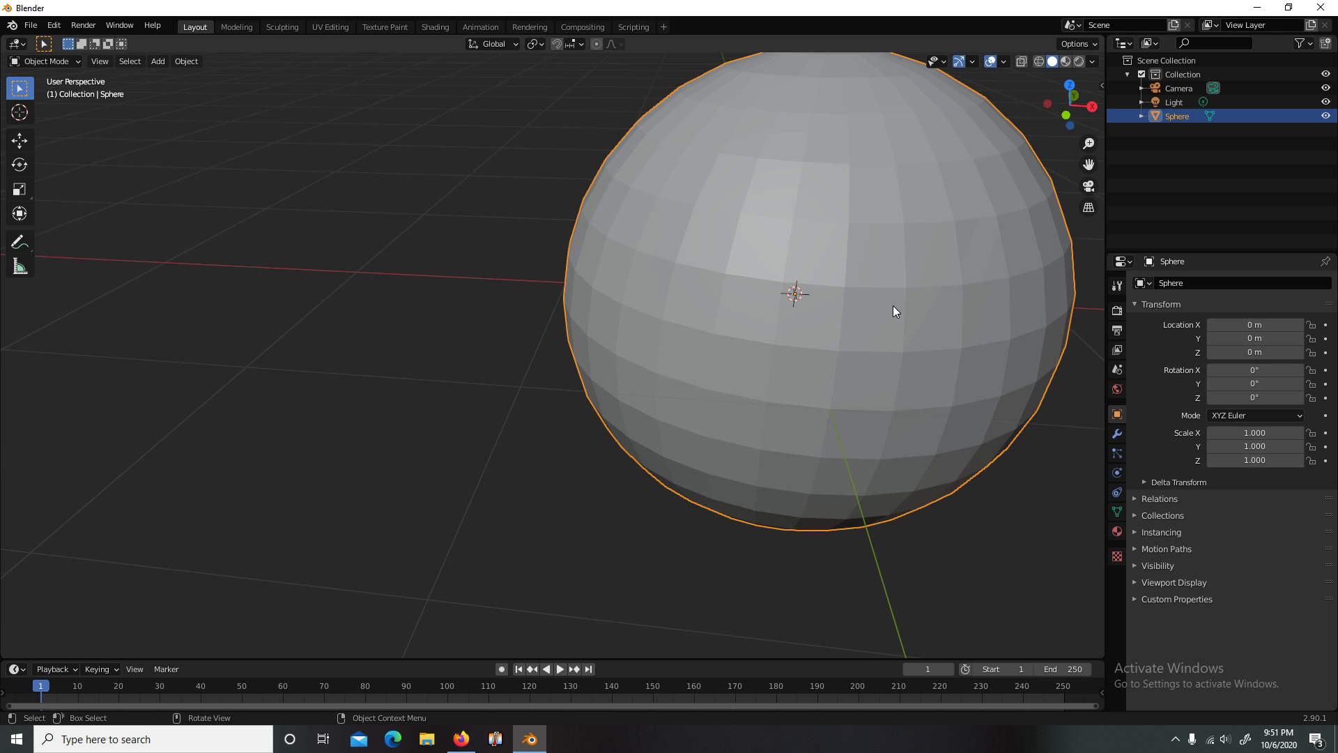
Step: Apply smooth shading to the UV sphere
middle_click_drag(893, 305, 704, 386, "shift")
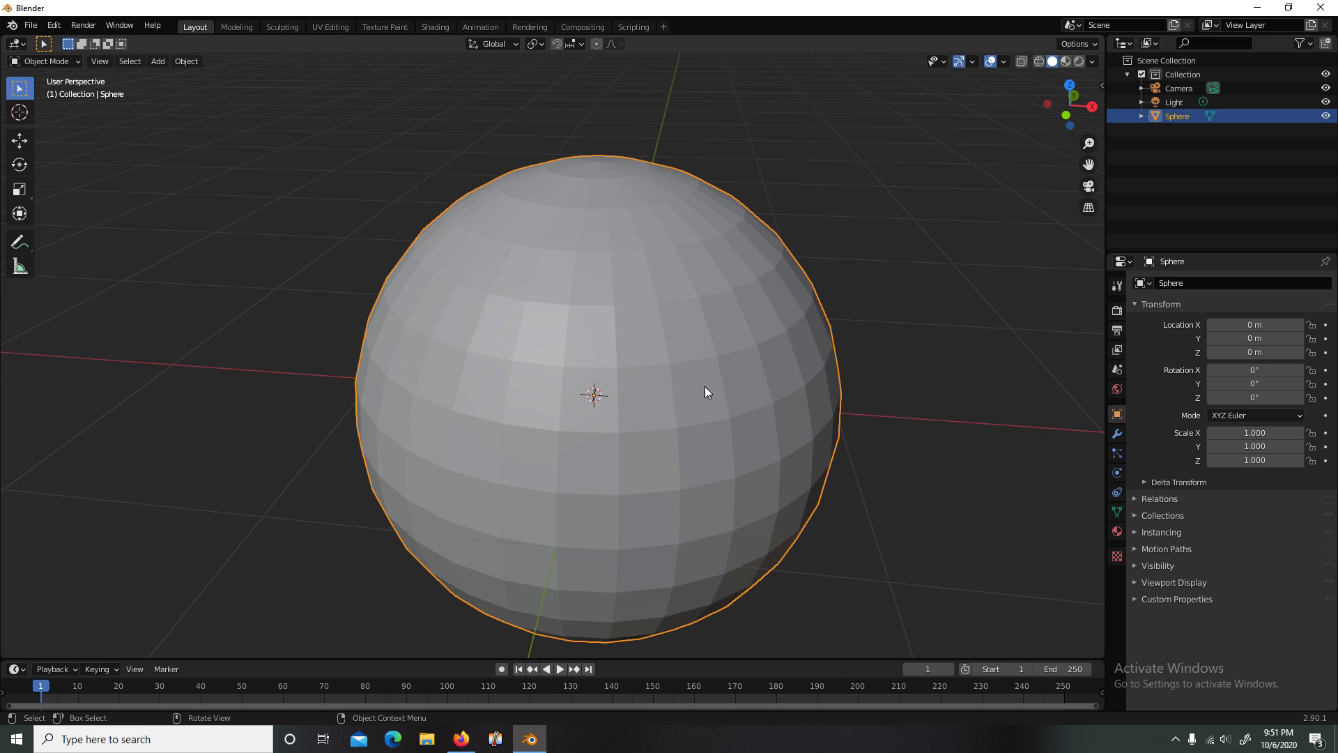
right_click(616, 384)
left_click(616, 374)
scroll(709, 387, "down", 2)
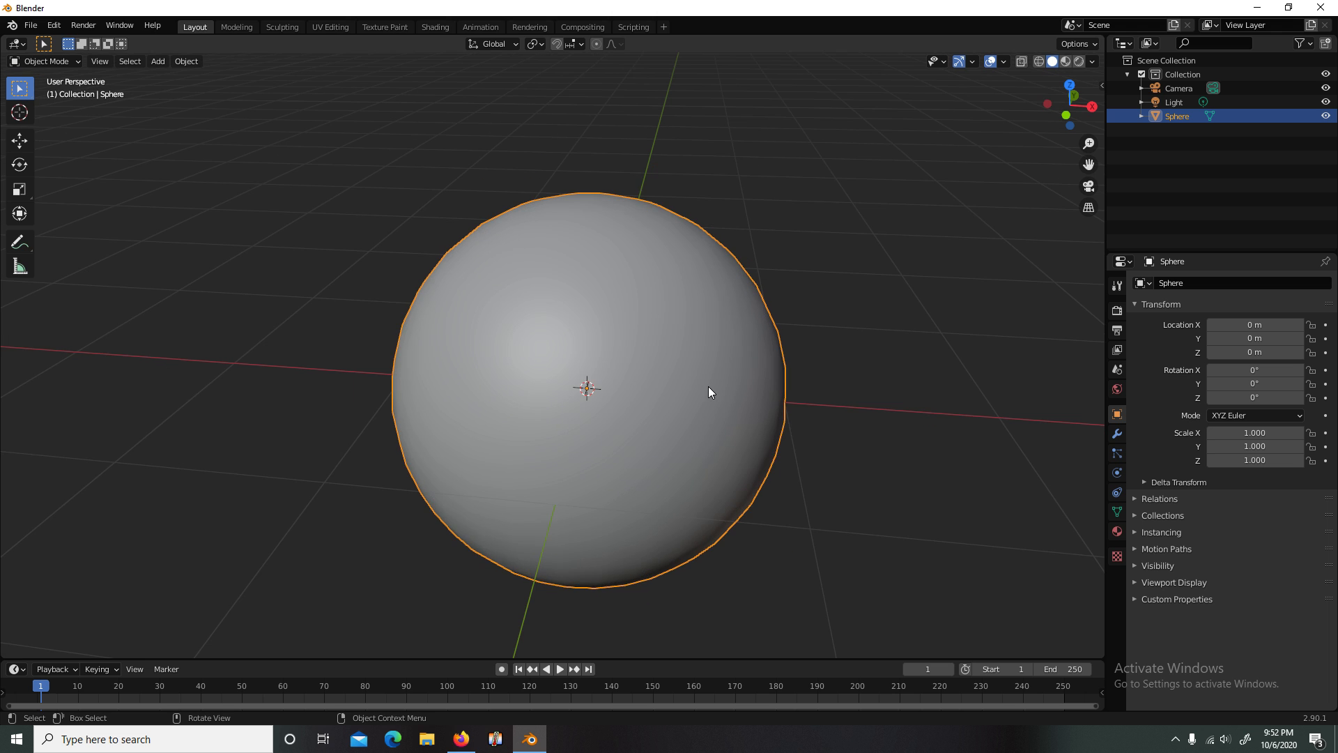
scroll(708, 391, "up", 3)
scroll(708, 392, "down", 8)
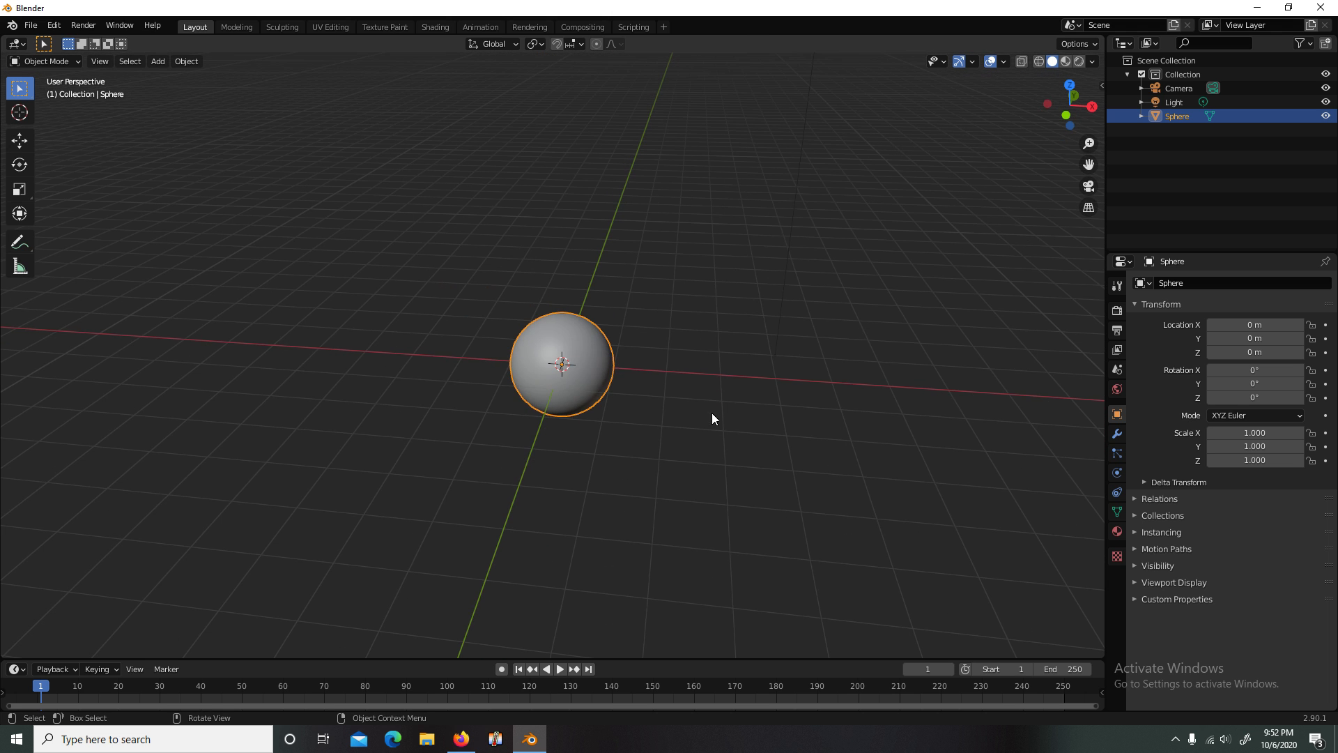
scroll(708, 428, "up", 4)
mouse_move(705, 439)
middle_mouse_down()
mouse_move(723, 499)
mouse_move(735, 388)
mouse_move(677, 455)
mouse_move(705, 453)
middle_mouse_up()
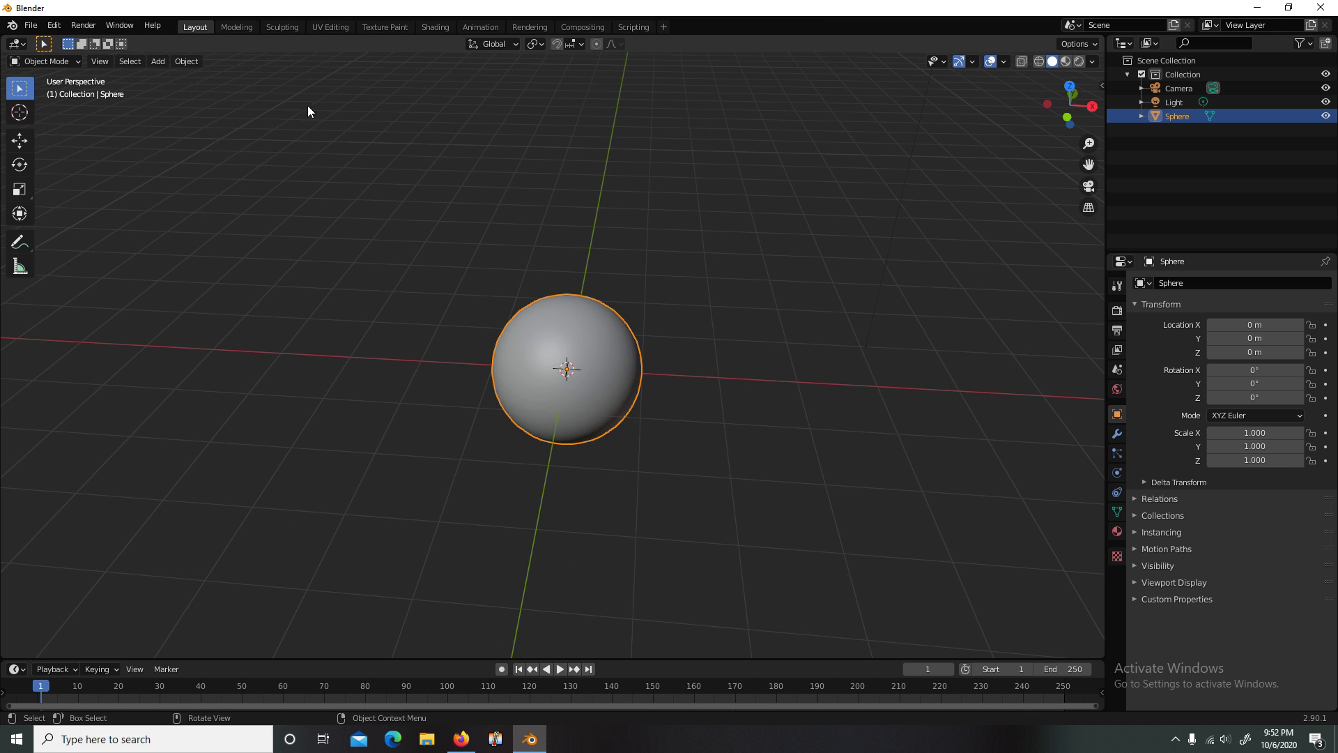
Step: Add a second UV sphere mesh at the origin, in the same place as the smooth-shaded one
left_click(162, 65)
mouse_move(187, 79)
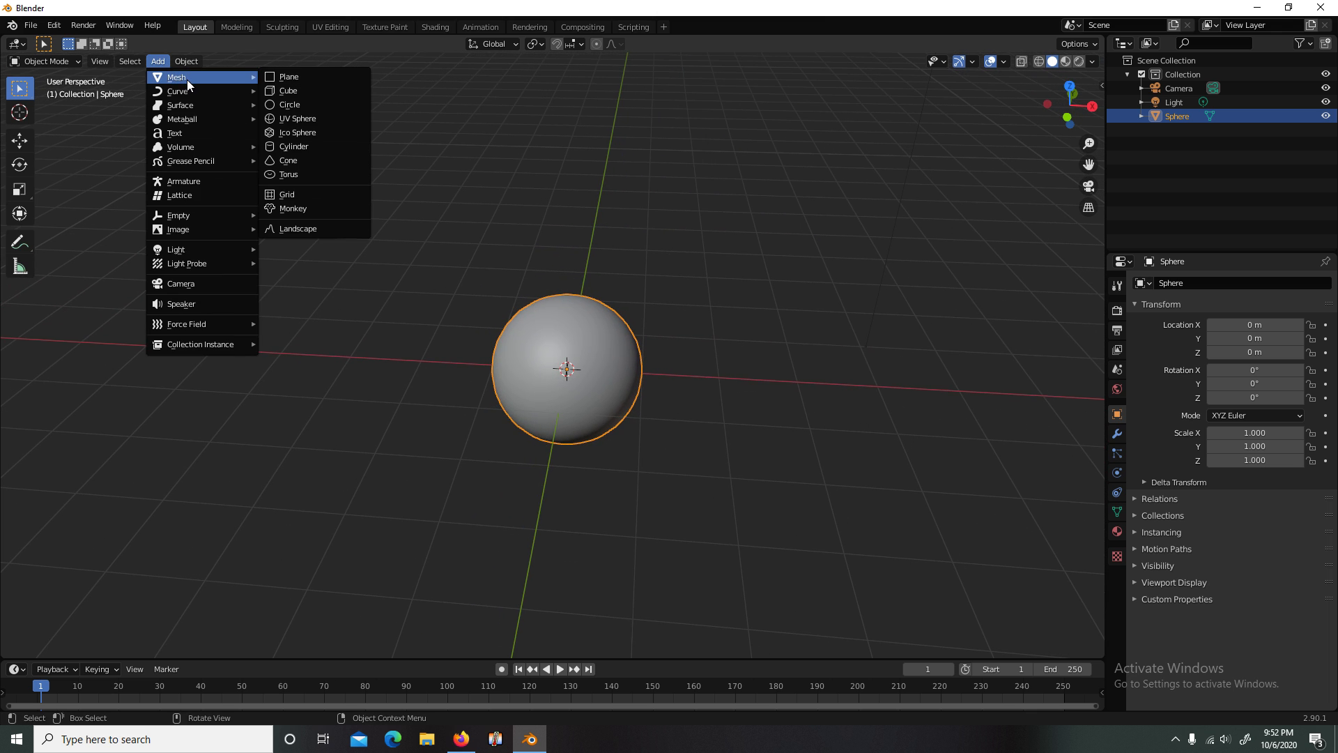
left_click(337, 116)
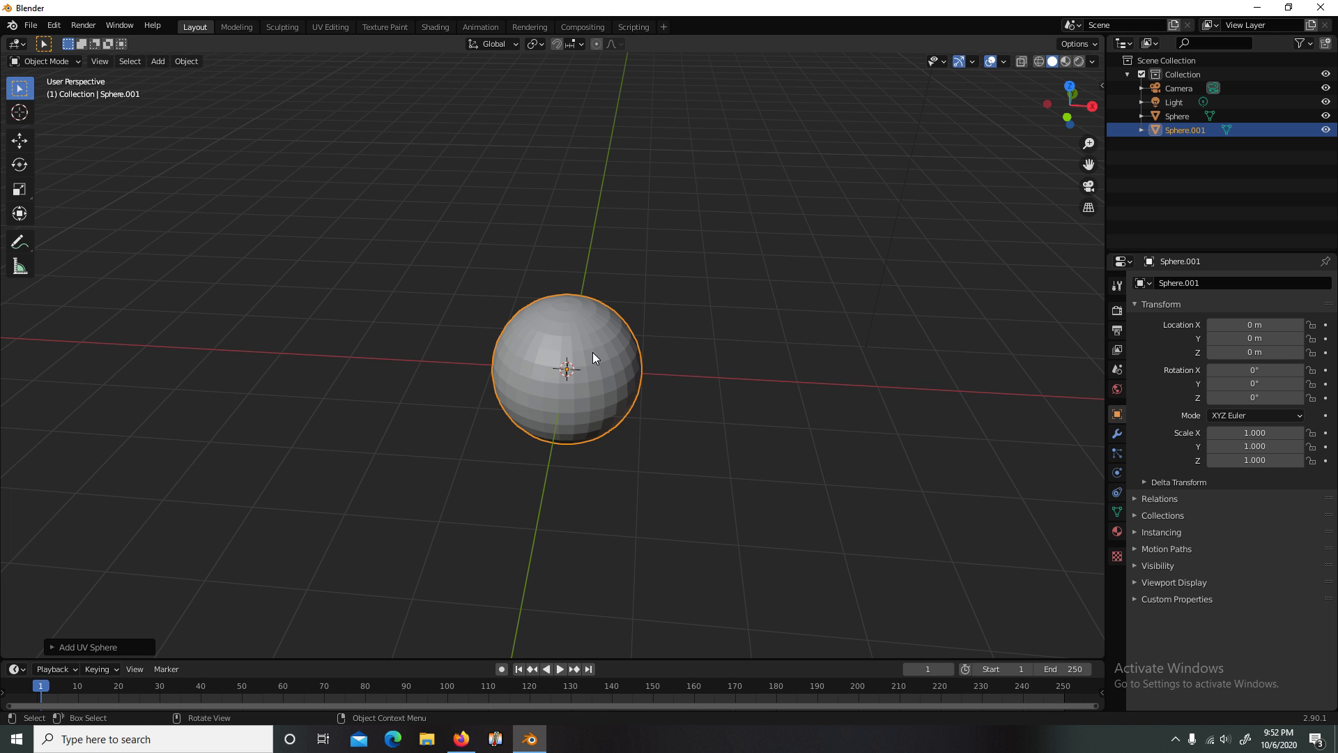
middle_click_drag(592, 352, 557, 388)
scroll(685, 396, "up", 5)
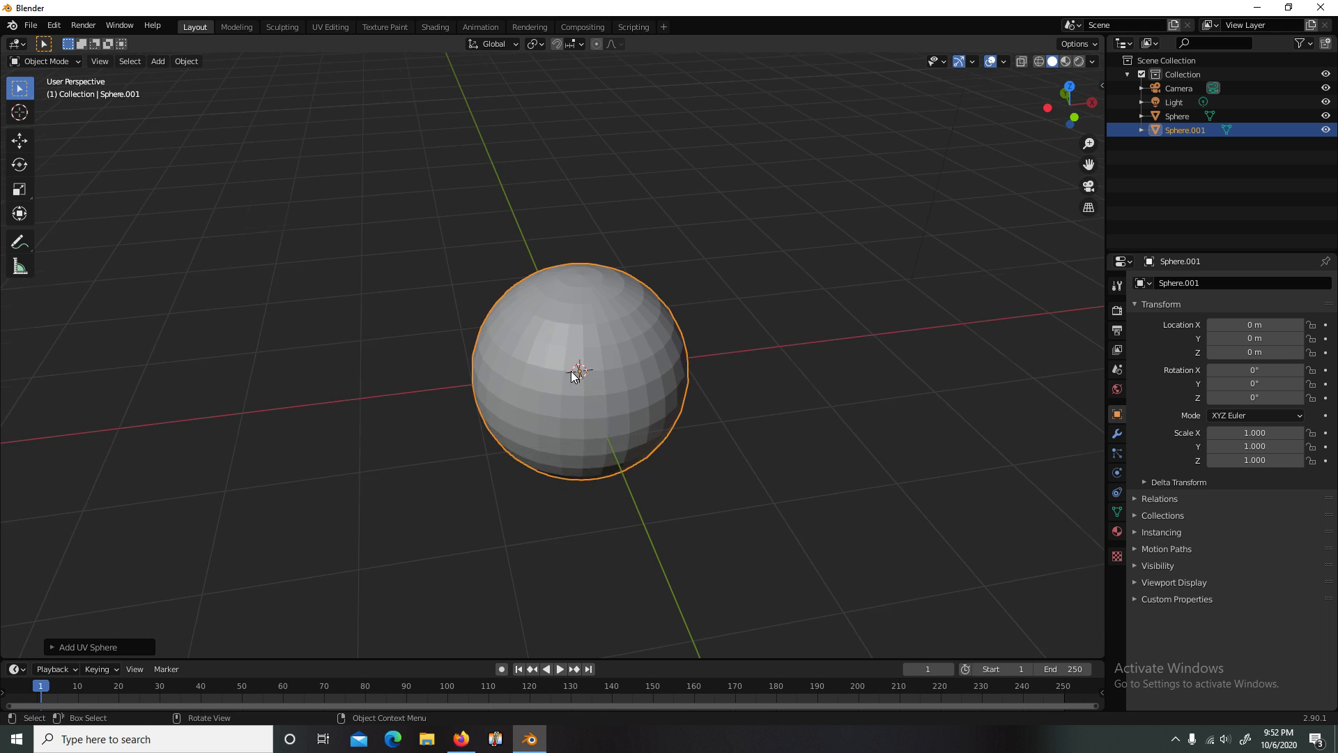
scroll(607, 392, "down", 7)
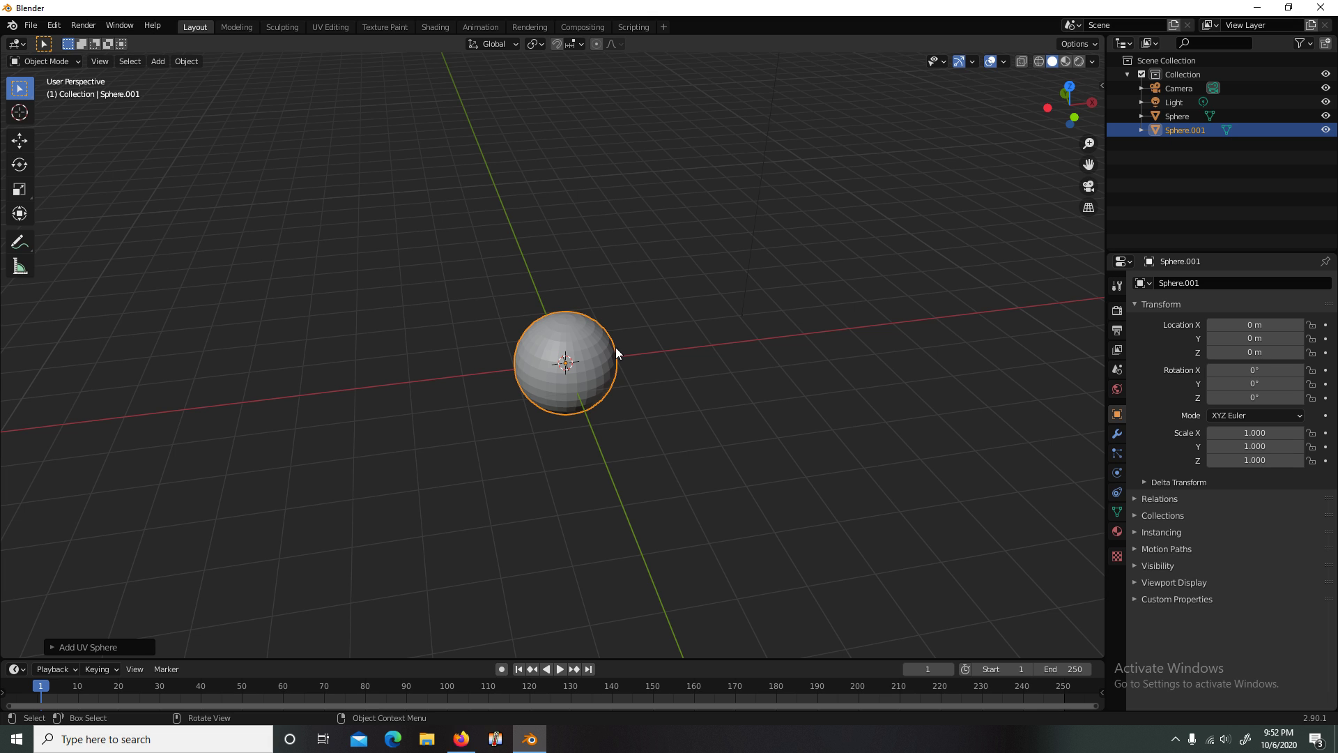
Step: Rename the second sphere, Sphere.001, as middle
left_click(1185, 119)
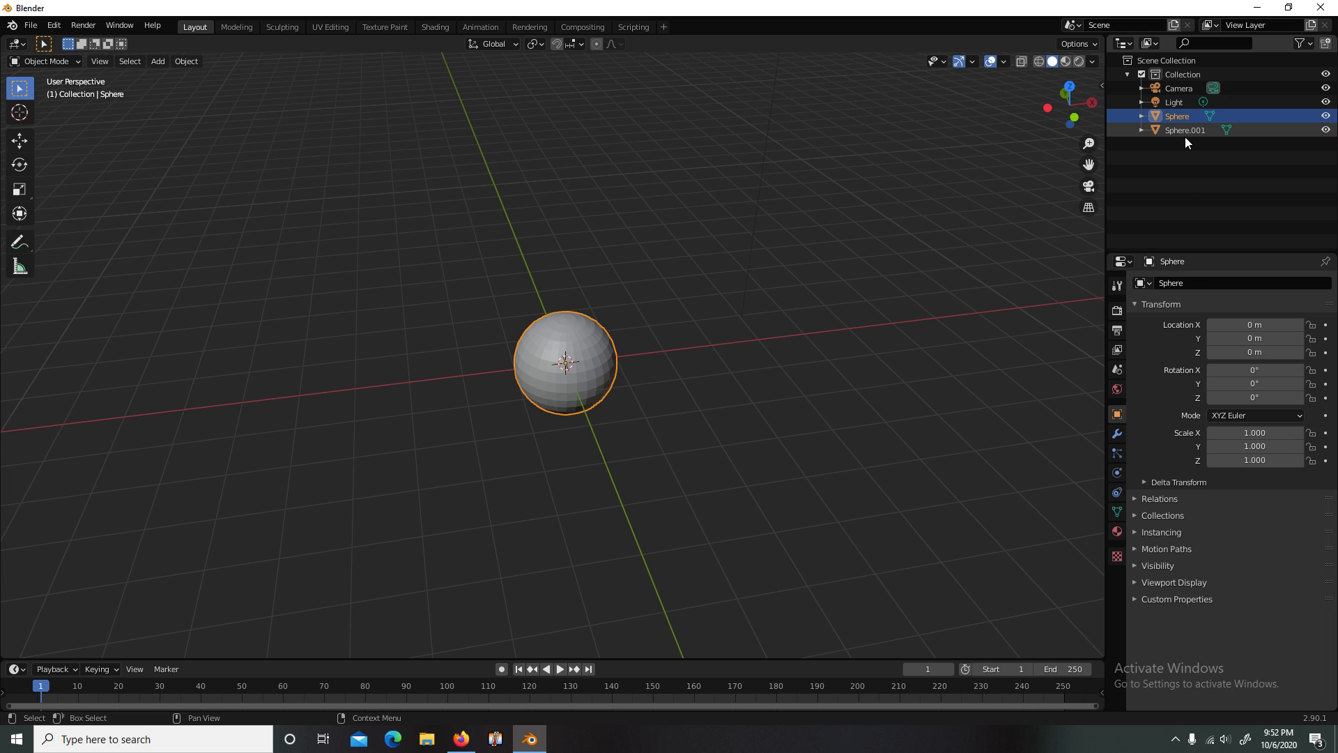
left_click(1185, 133)
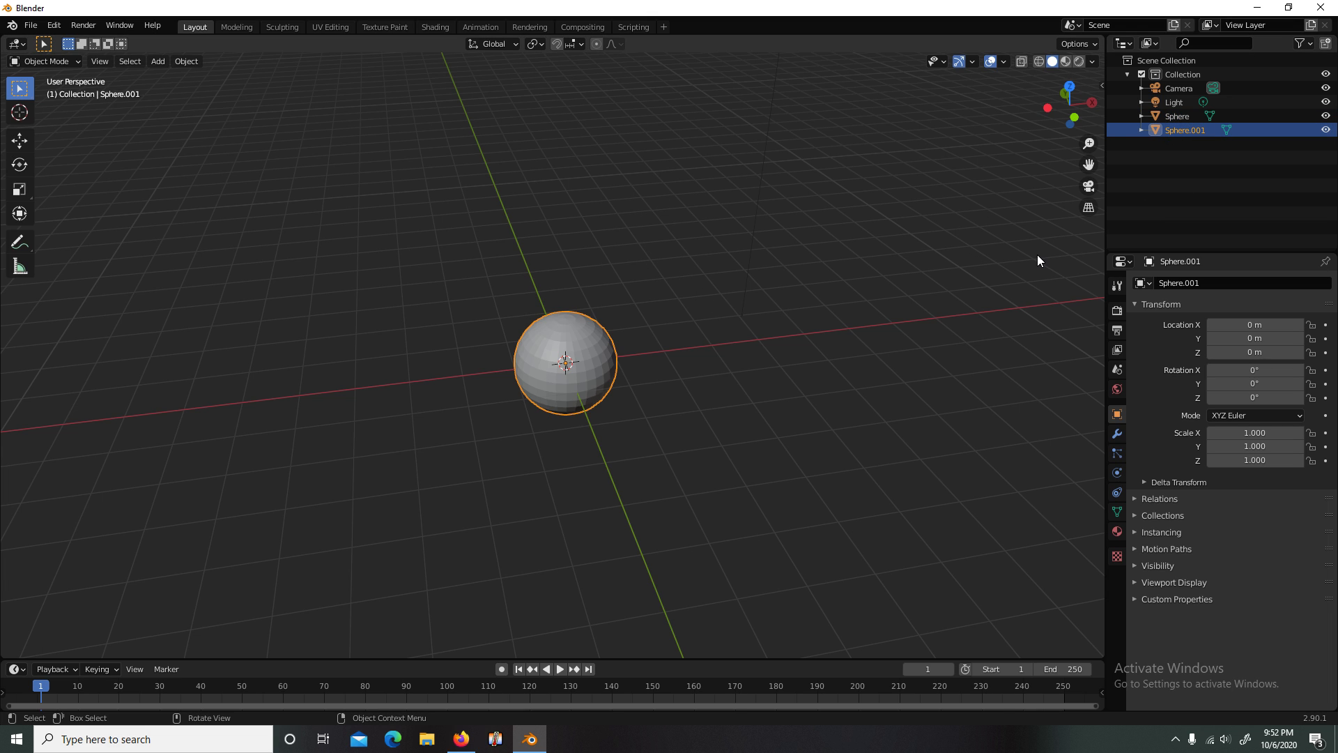
double_click(1178, 131)
key("BackSpace")
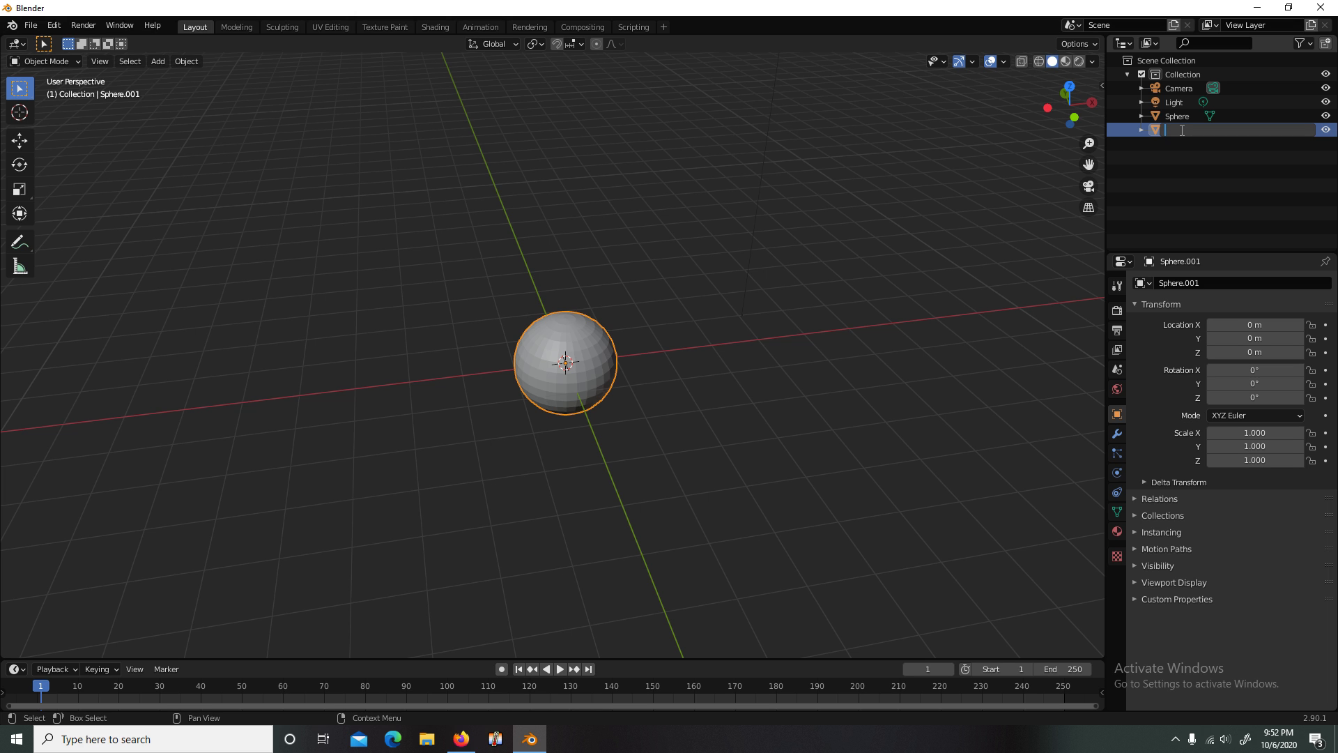
type("middle")
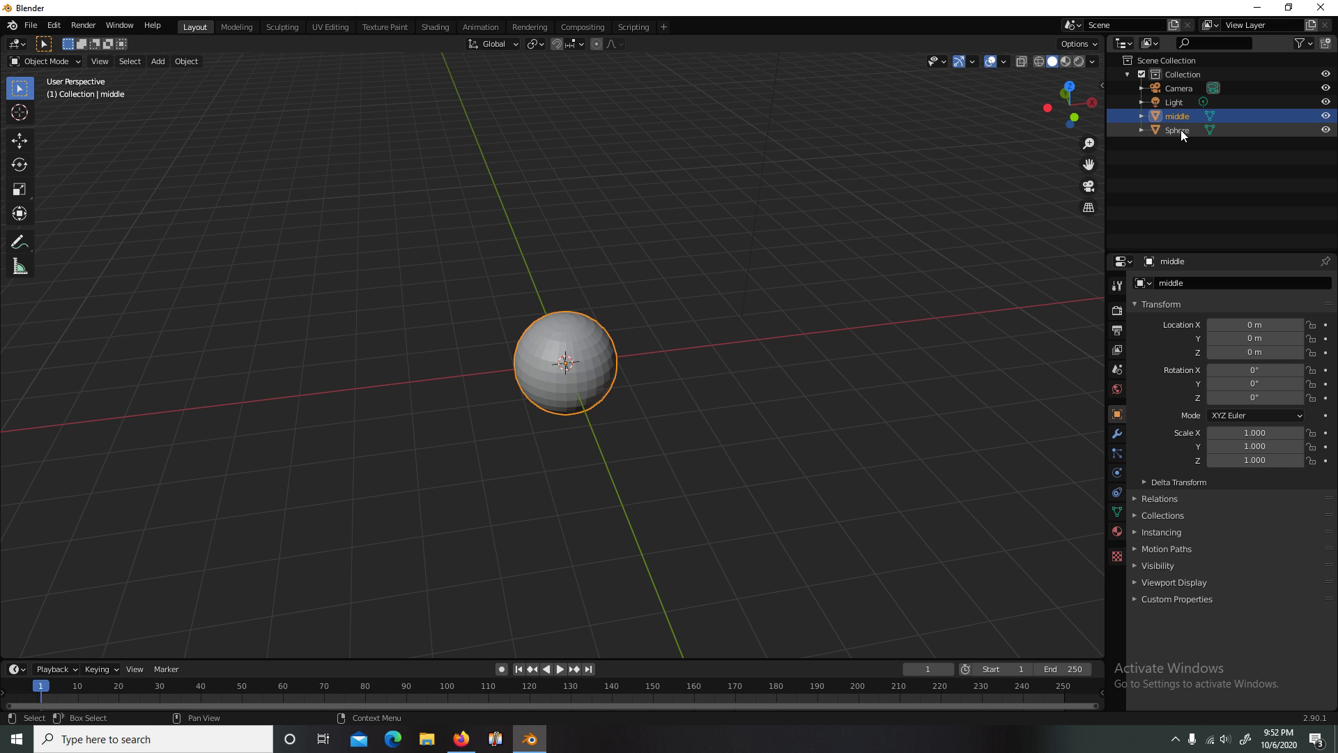
key("Return")
Step: Scale the middle sphere down uniformly to about 0.56
middle_click_drag(830, 259, 763, 272)
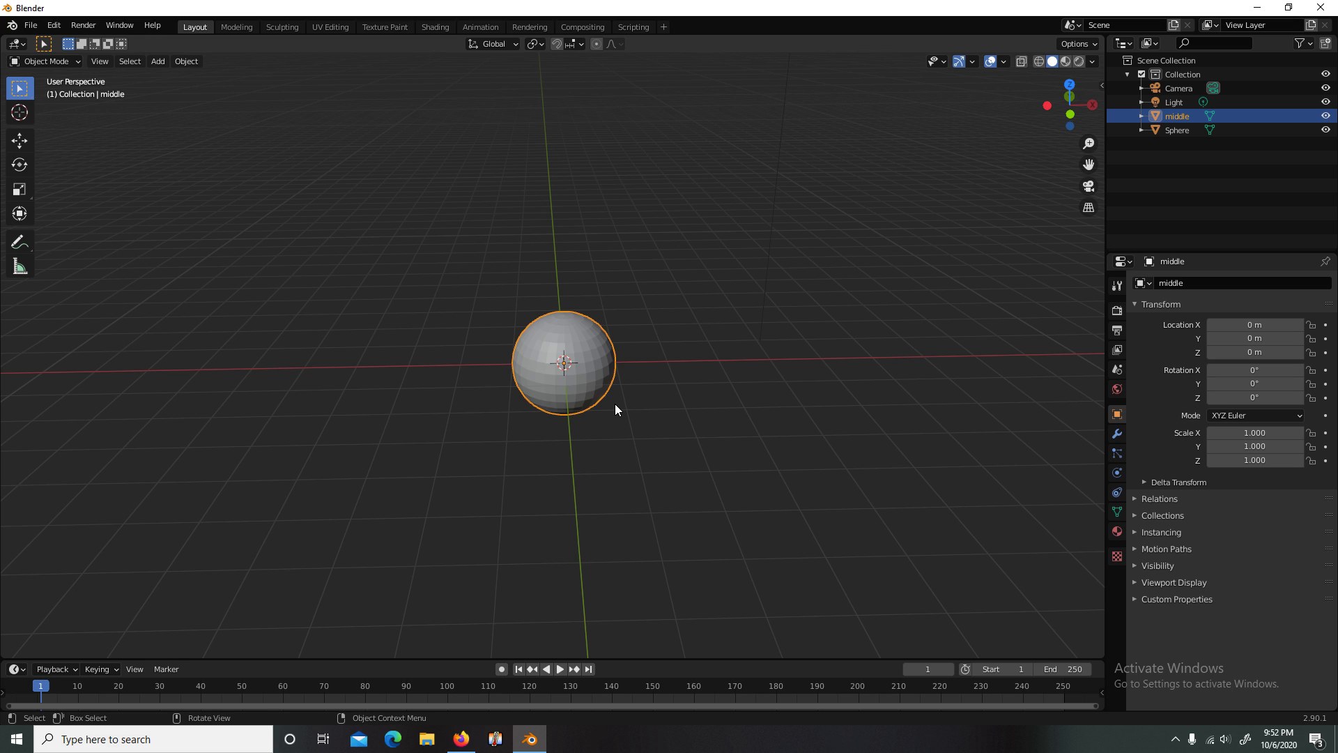
key("s")
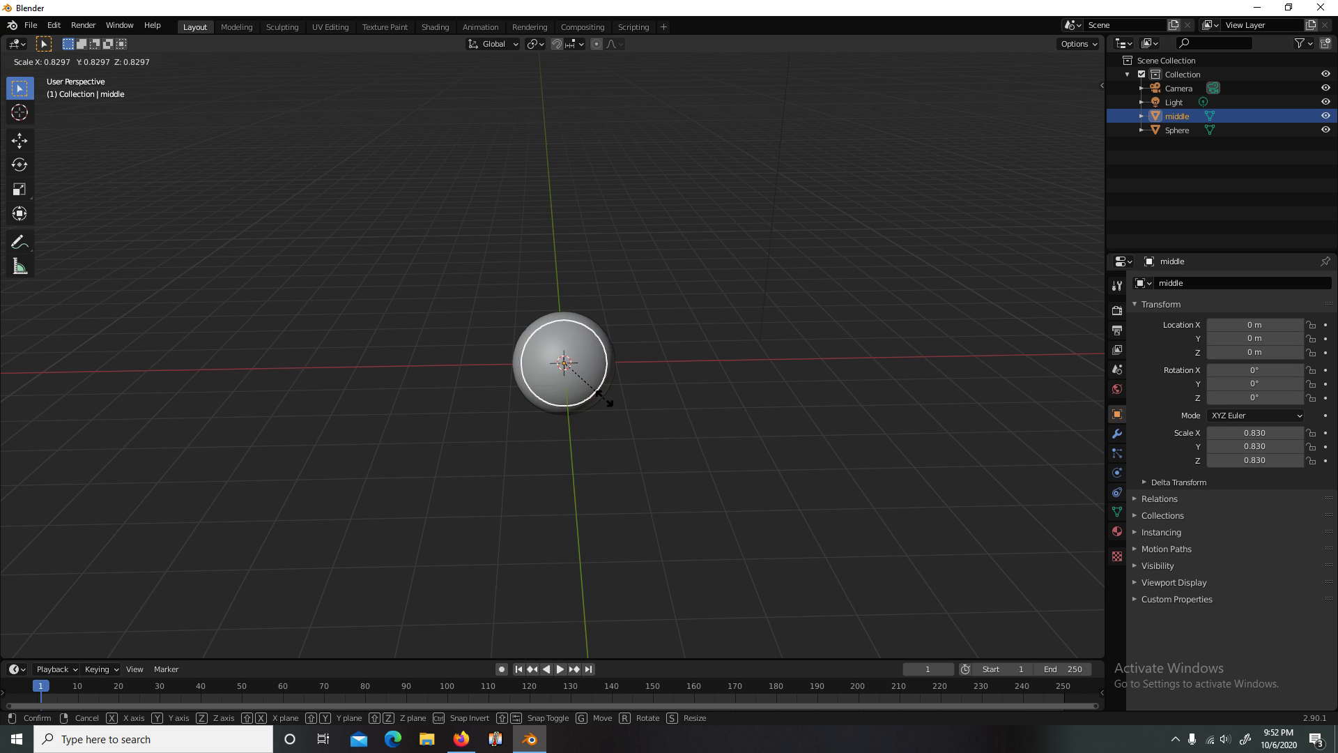
left_click(593, 387)
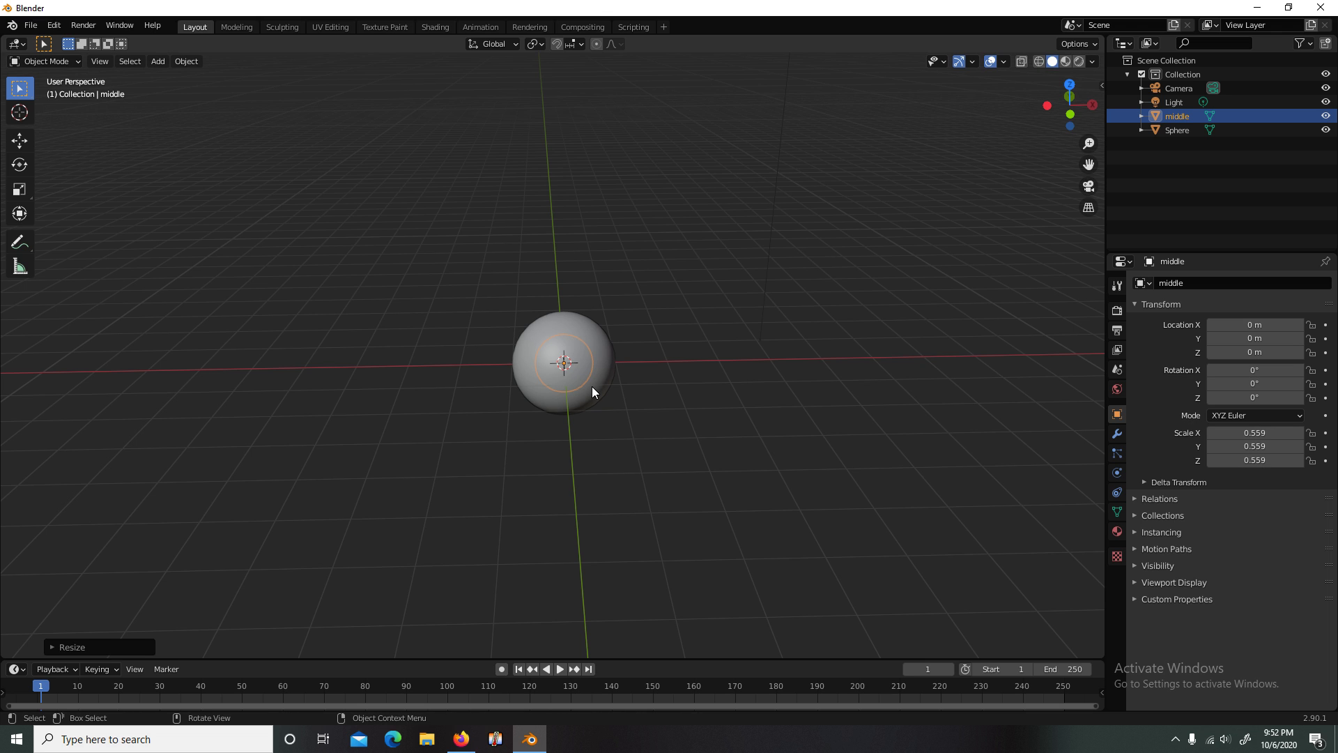
Step: Raise the middle sphere along the Z axis to about 1.13 m so it sits on the base sphere
key("g")
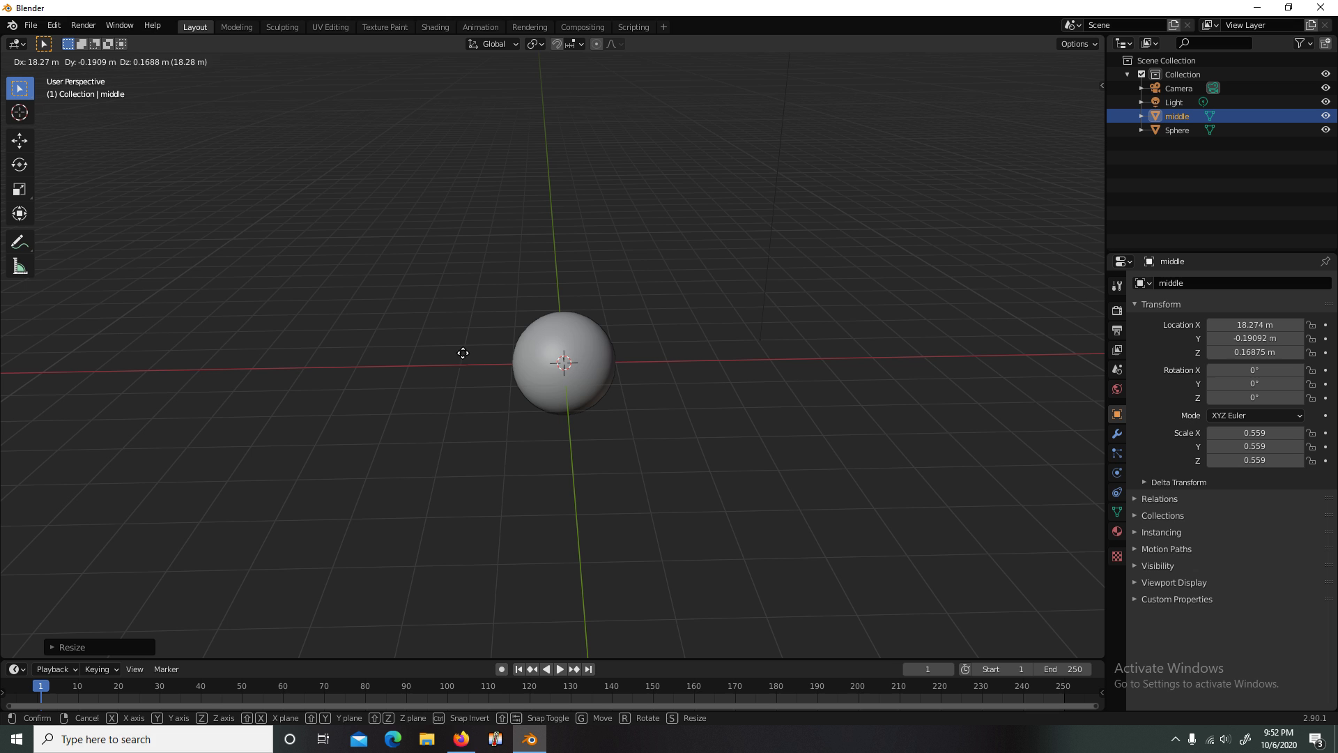
key("Escape")
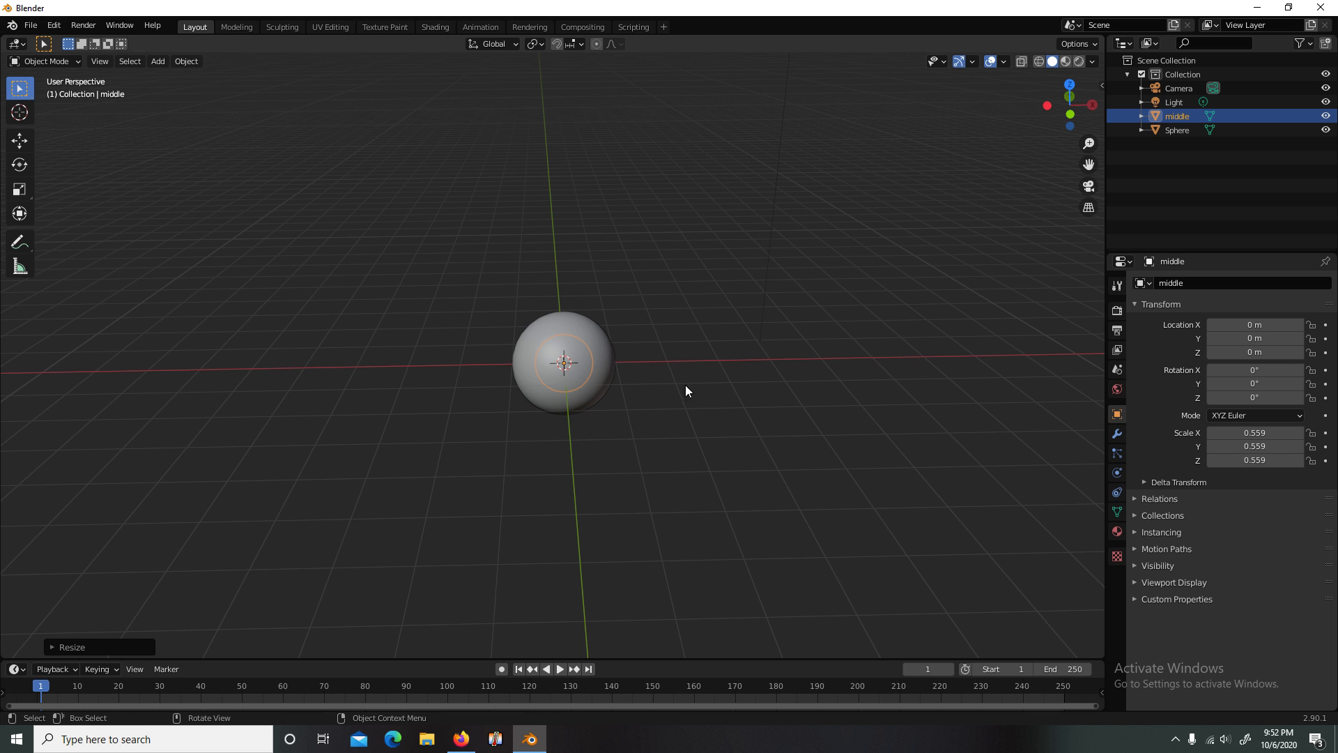
scroll(694, 380, "up", 3)
scroll(703, 372, "down", 5)
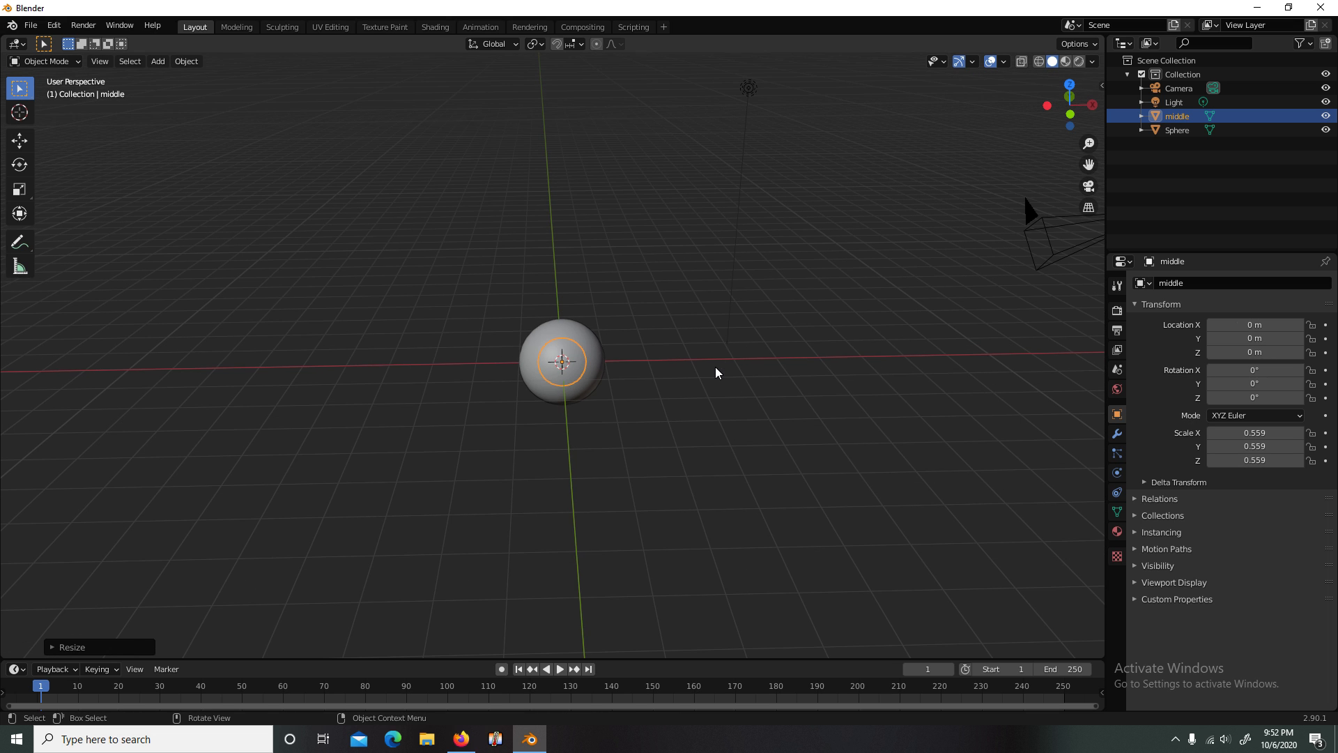
key("g")
key("z")
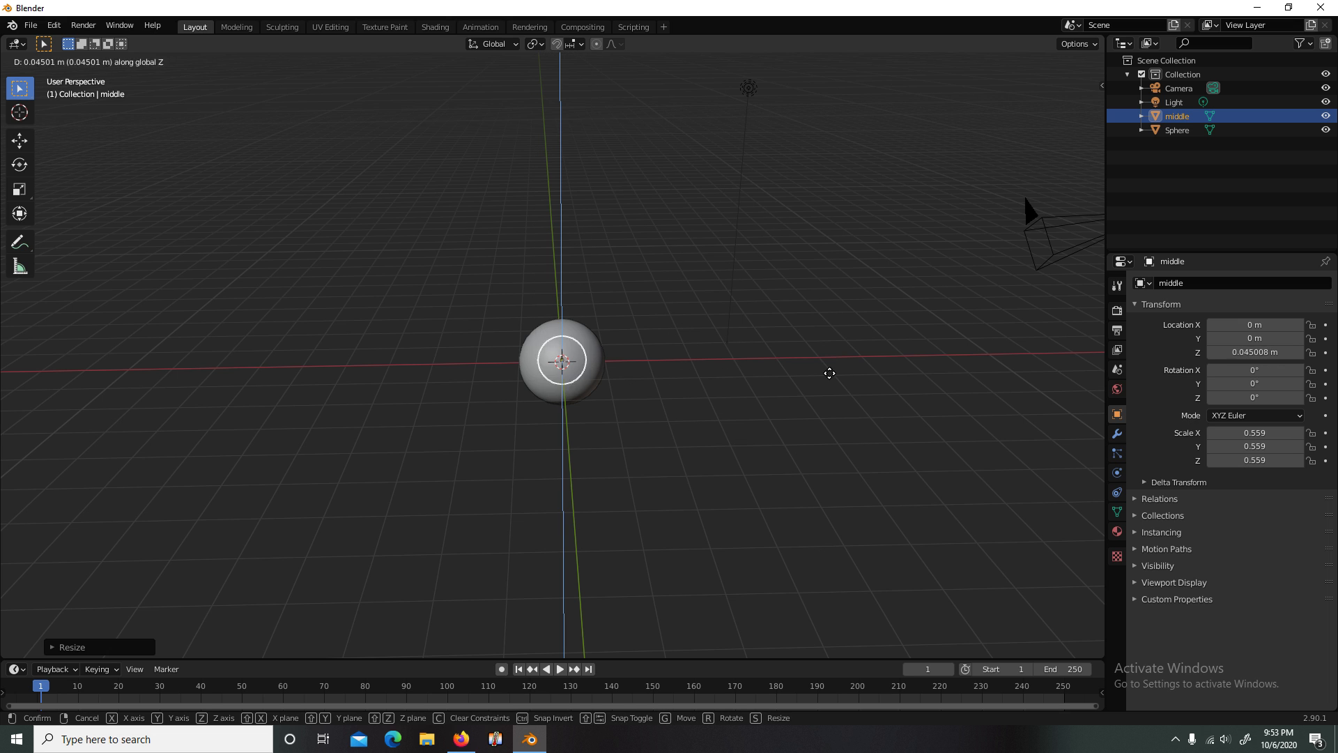
left_click(833, 319)
Step: Scale the middle sphere up uniformly to about 0.61 and deselect it
scroll(687, 311, "up", 6)
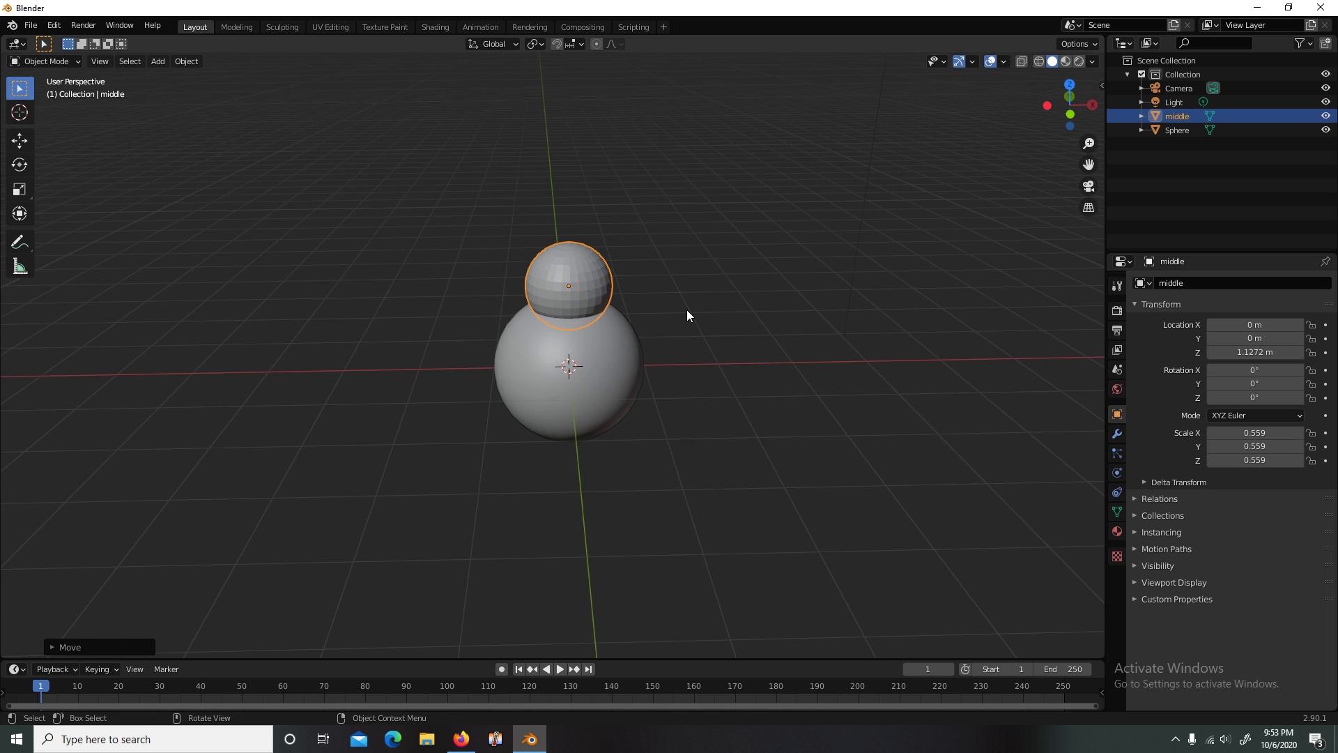
key("s")
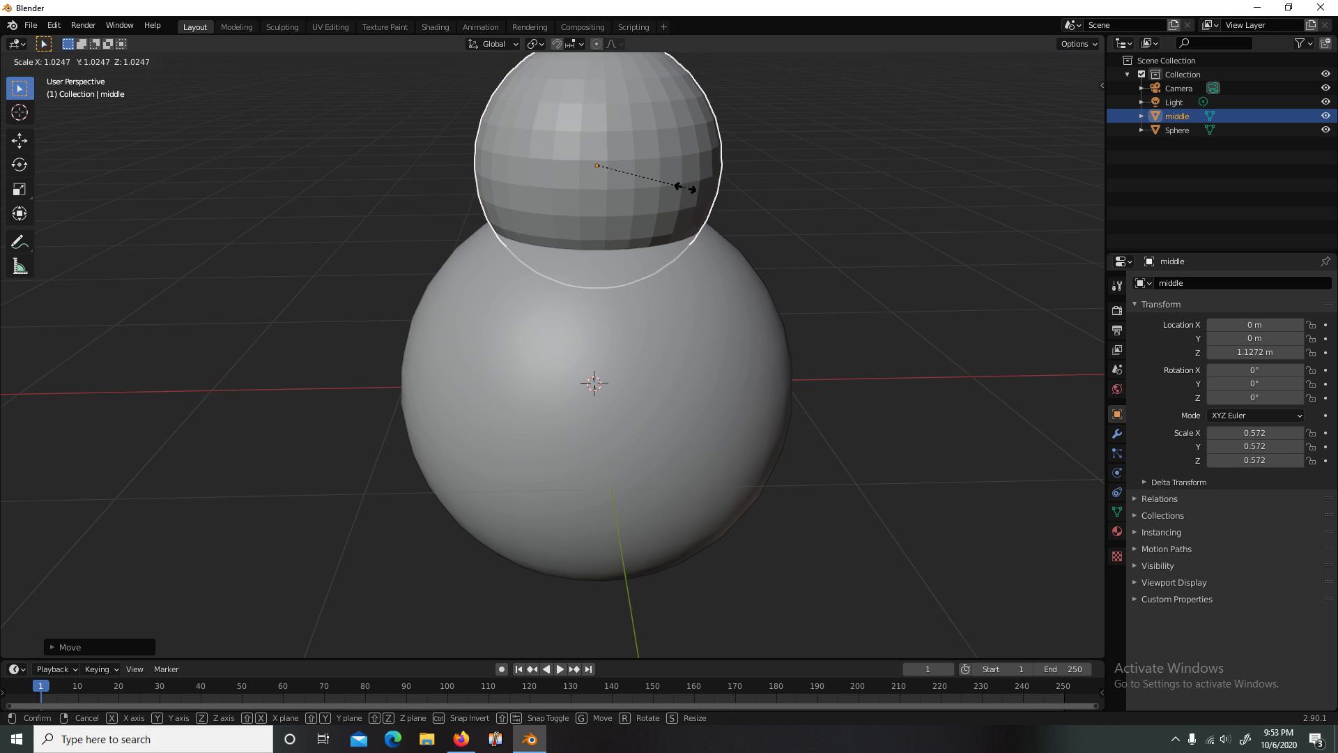
left_click(693, 187)
left_click(792, 198)
scroll(807, 192, "down", 5)
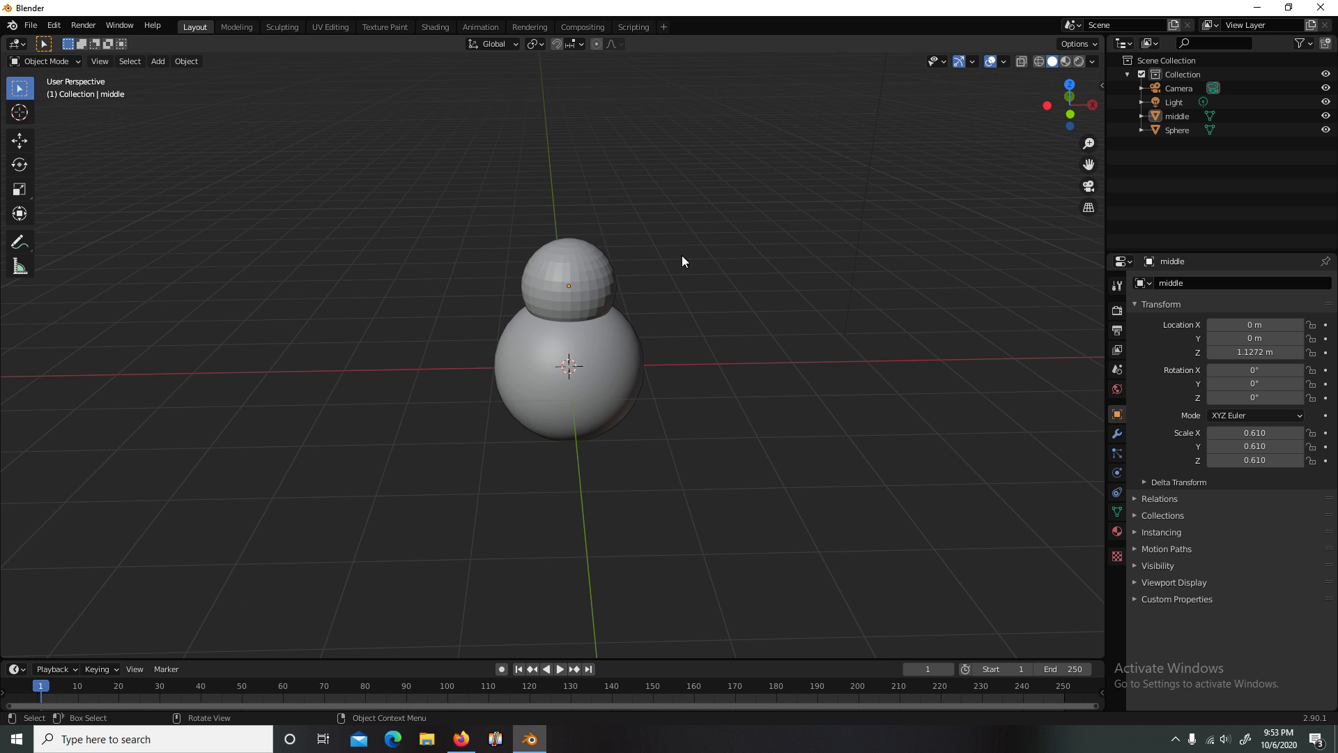
Step: Apply smooth shading to the middle sphere
left_click(582, 259)
right_click(583, 260)
left_click(583, 260)
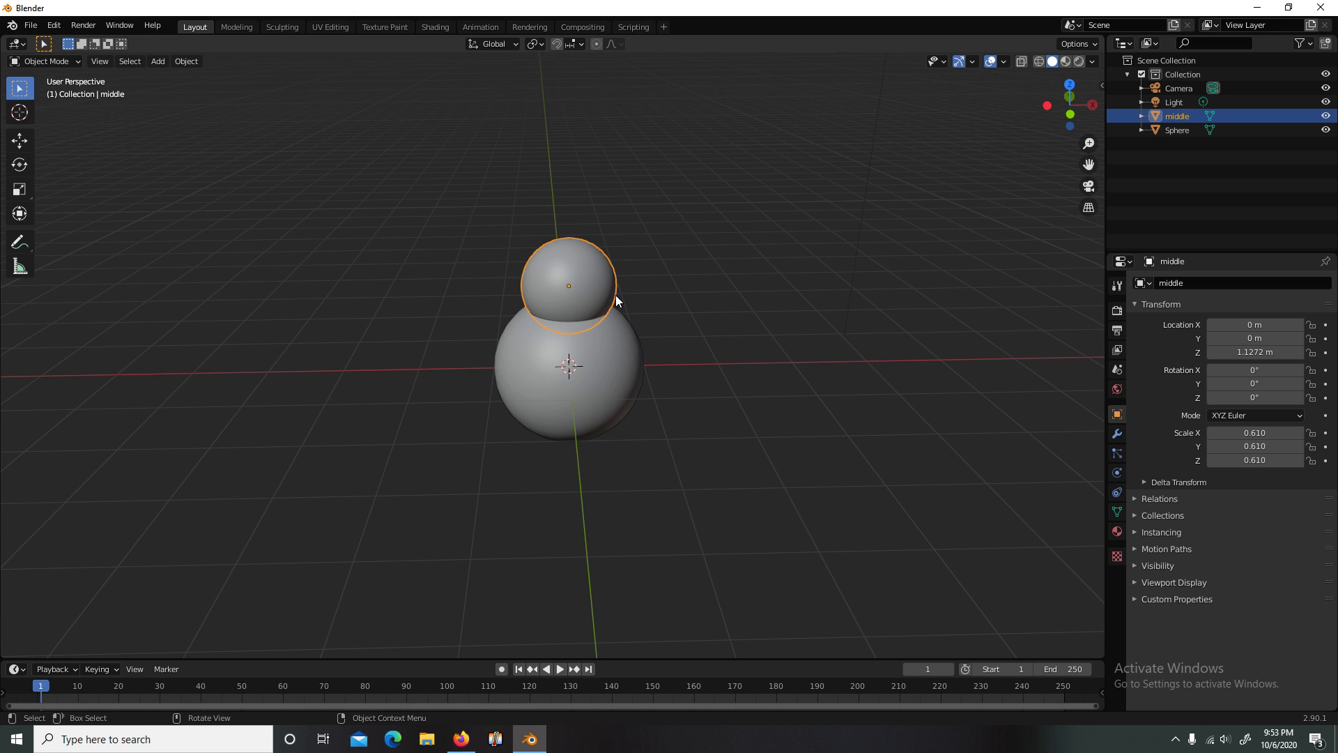
Step: Duplicate the middle sphere and raise the copy along the Z axis to about 1.97 m
scroll(669, 328, "up", 4)
scroll(680, 286, "down", 4)
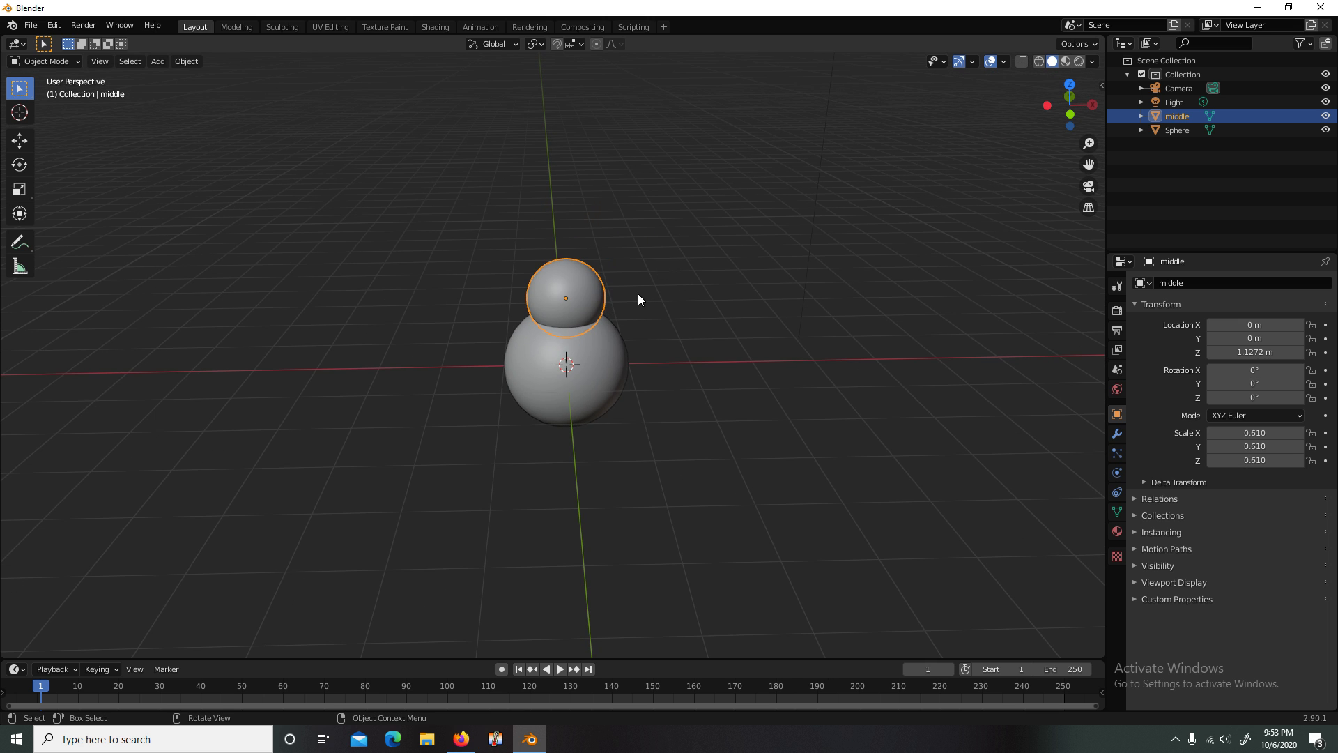
scroll(637, 294, "up", 5)
scroll(632, 101, "down", 1)
scroll(649, 139, "down", 4)
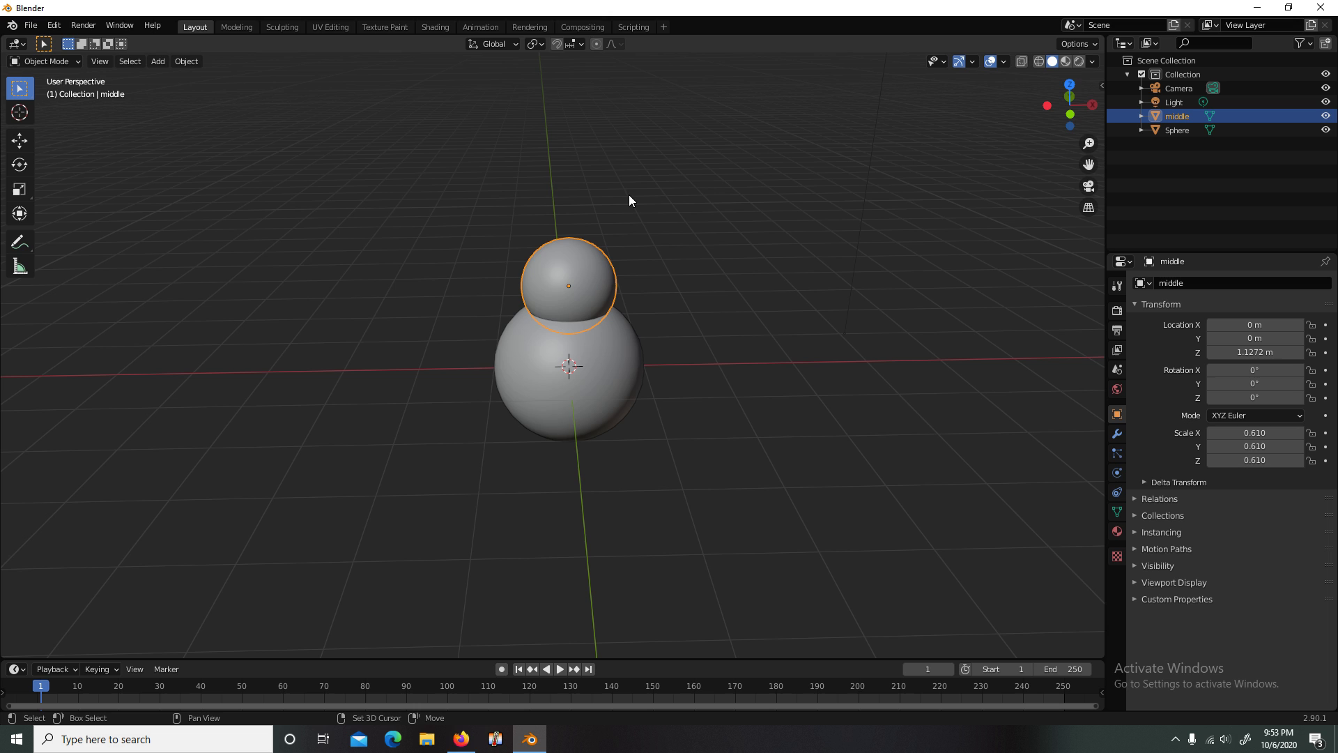
key("shift+d")
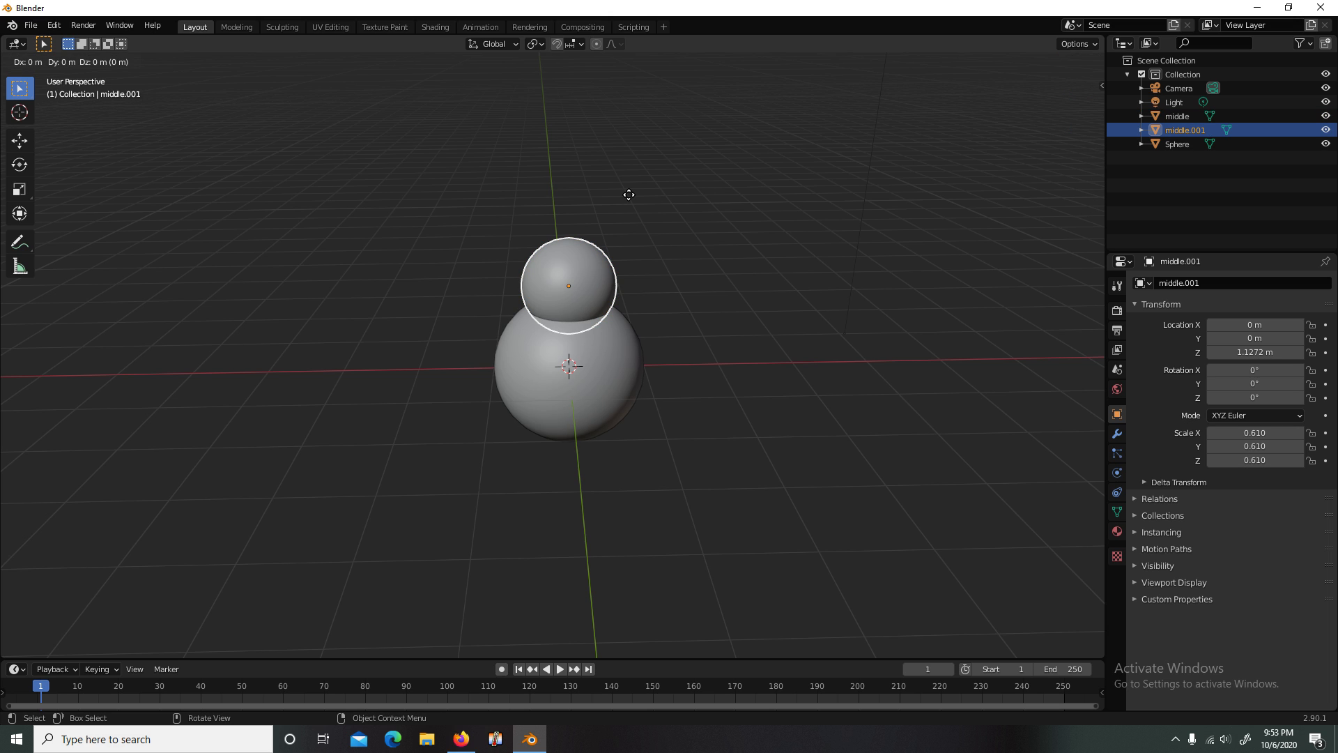
key("z")
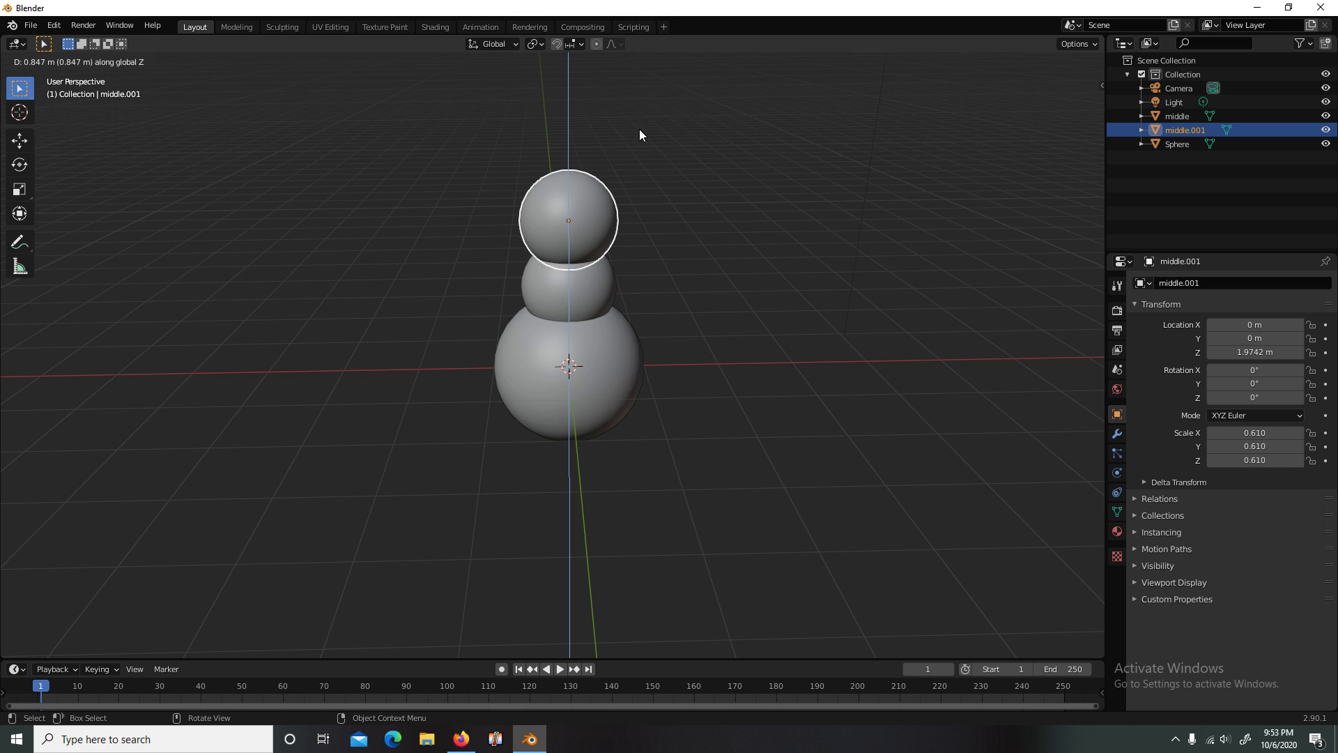
left_click(642, 147)
Step: Scale the top sphere down uniformly to about 0.37 and lower it along Z to about 1.90 m
key("s")
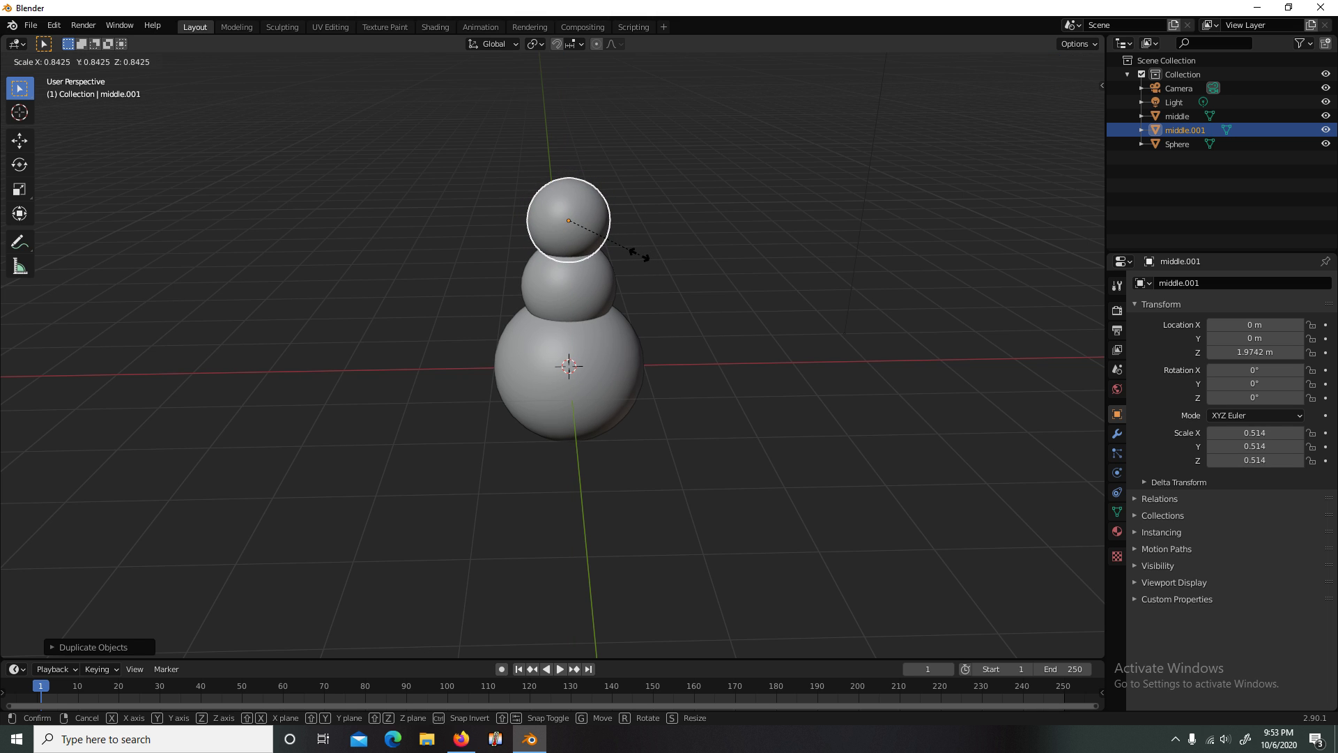
left_click(616, 250)
mouse_move(630, 257)
middle_mouse_down()
mouse_move(643, 224)
mouse_move(637, 234)
mouse_move(663, 253)
mouse_move(642, 274)
mouse_move(666, 173)
mouse_move(662, 252)
mouse_move(646, 250)
mouse_move(626, 285)
mouse_move(648, 257)
middle_mouse_up()
key("g")
key("z")
left_click(637, 240)
left_click(646, 249)
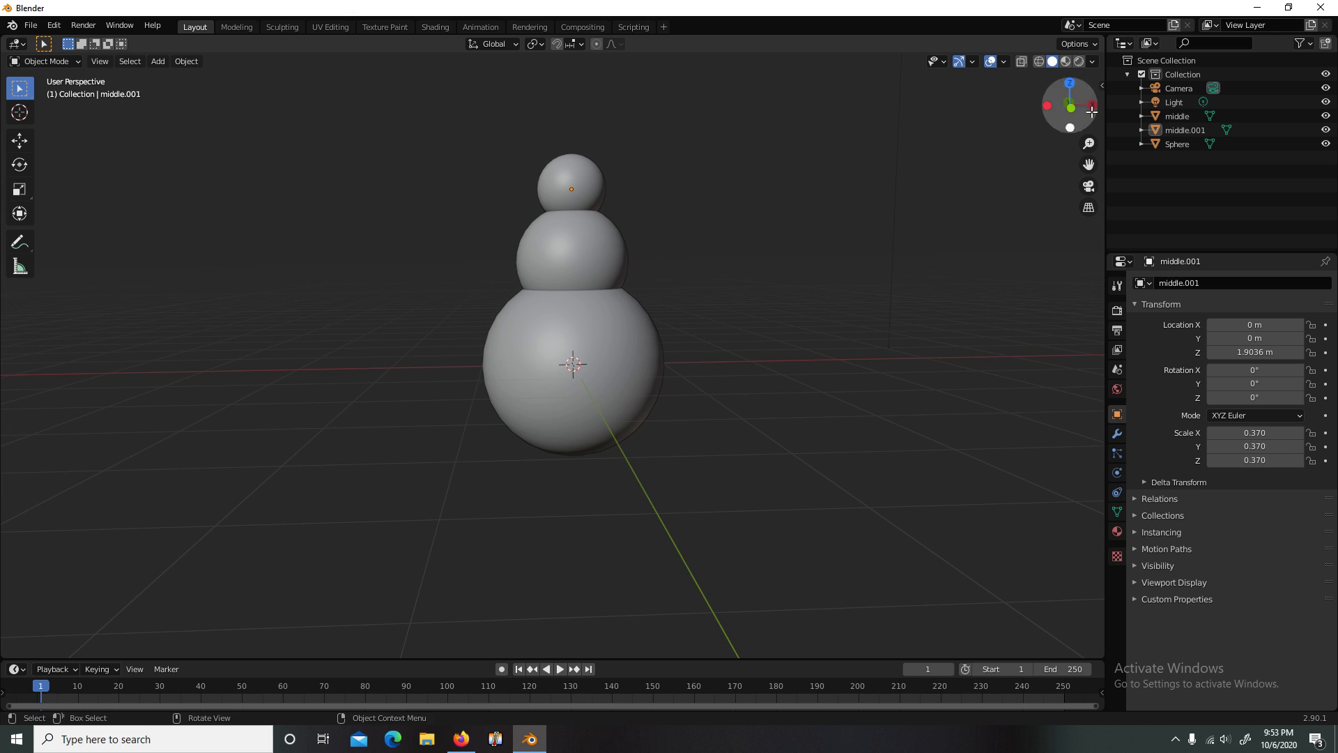
Step: Preview the stacked spheres in Rendered and Material Preview viewport shading
left_click(1065, 62)
left_click(1079, 62)
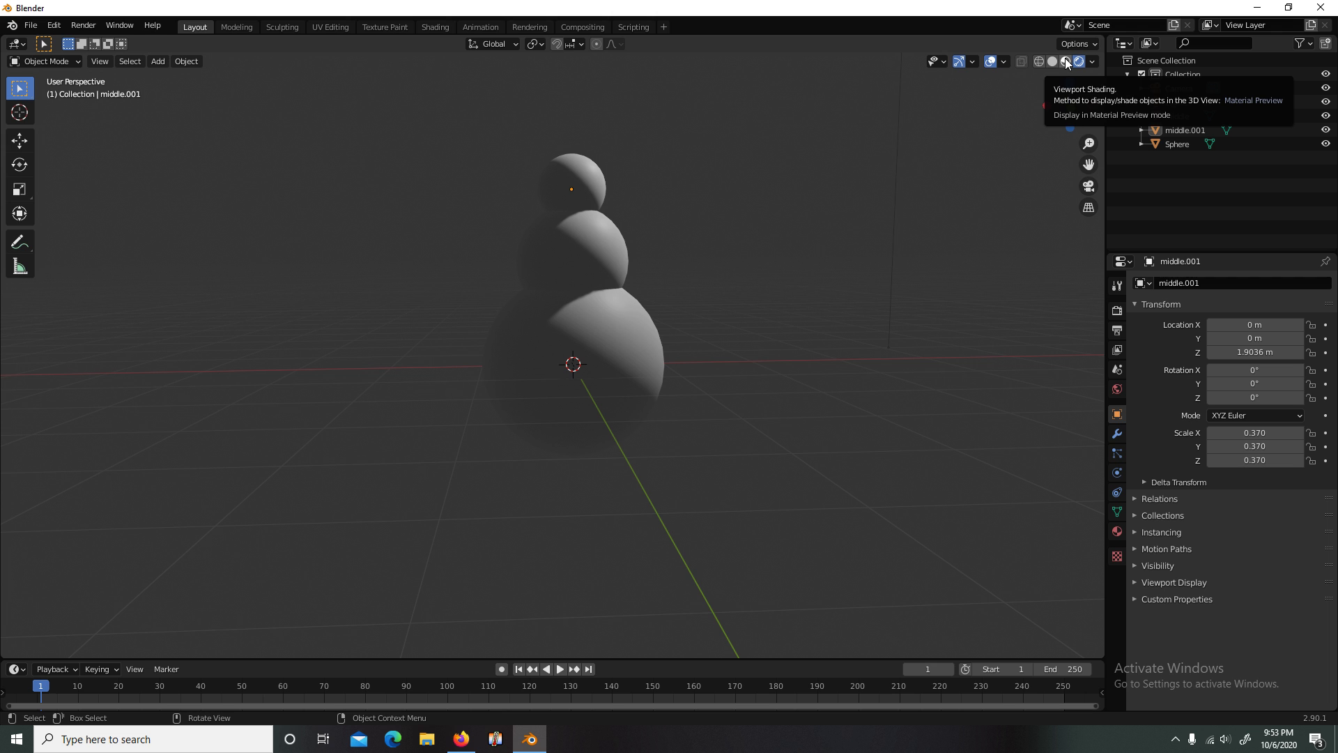
left_click(1068, 61)
mouse_move(717, 198)
middle_mouse_down()
mouse_move(708, 342)
mouse_move(716, 203)
middle_mouse_up()
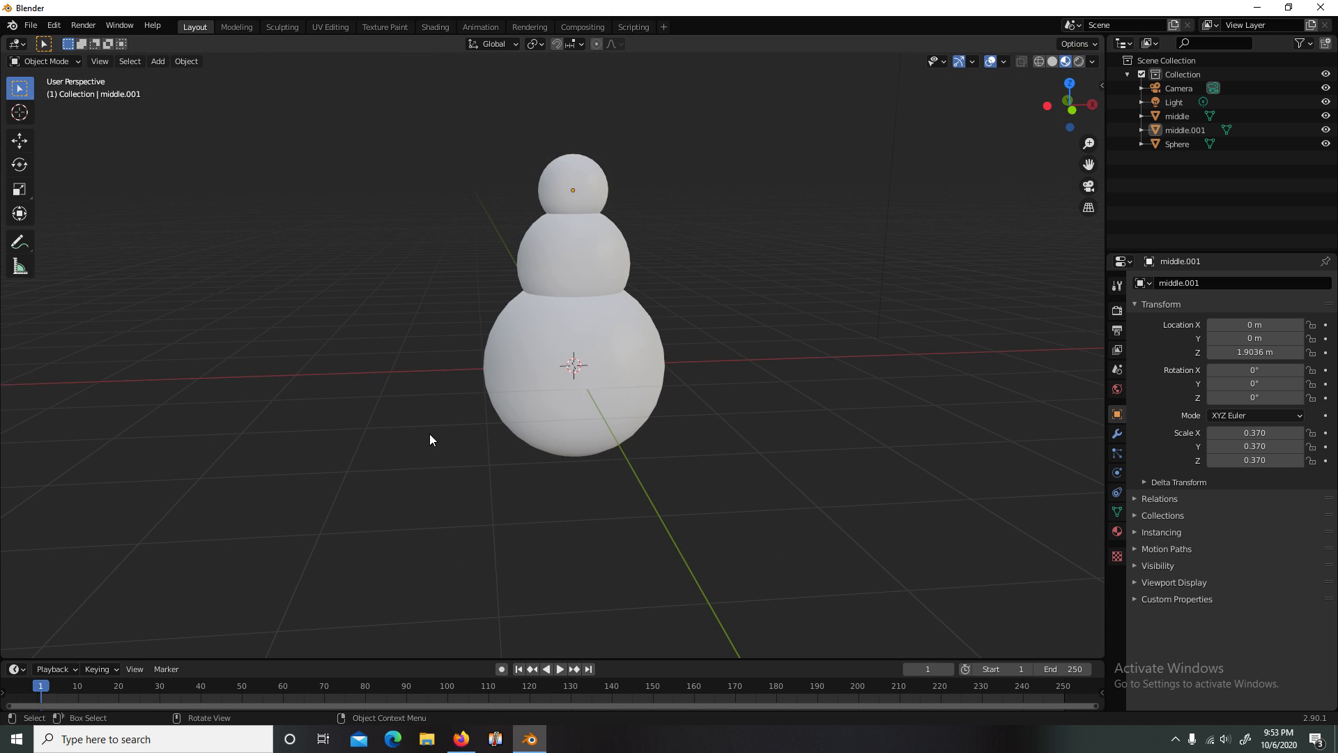
Step: Select the top sphere of the stack
left_click(578, 174)
left_click(588, 313)
left_click(590, 237)
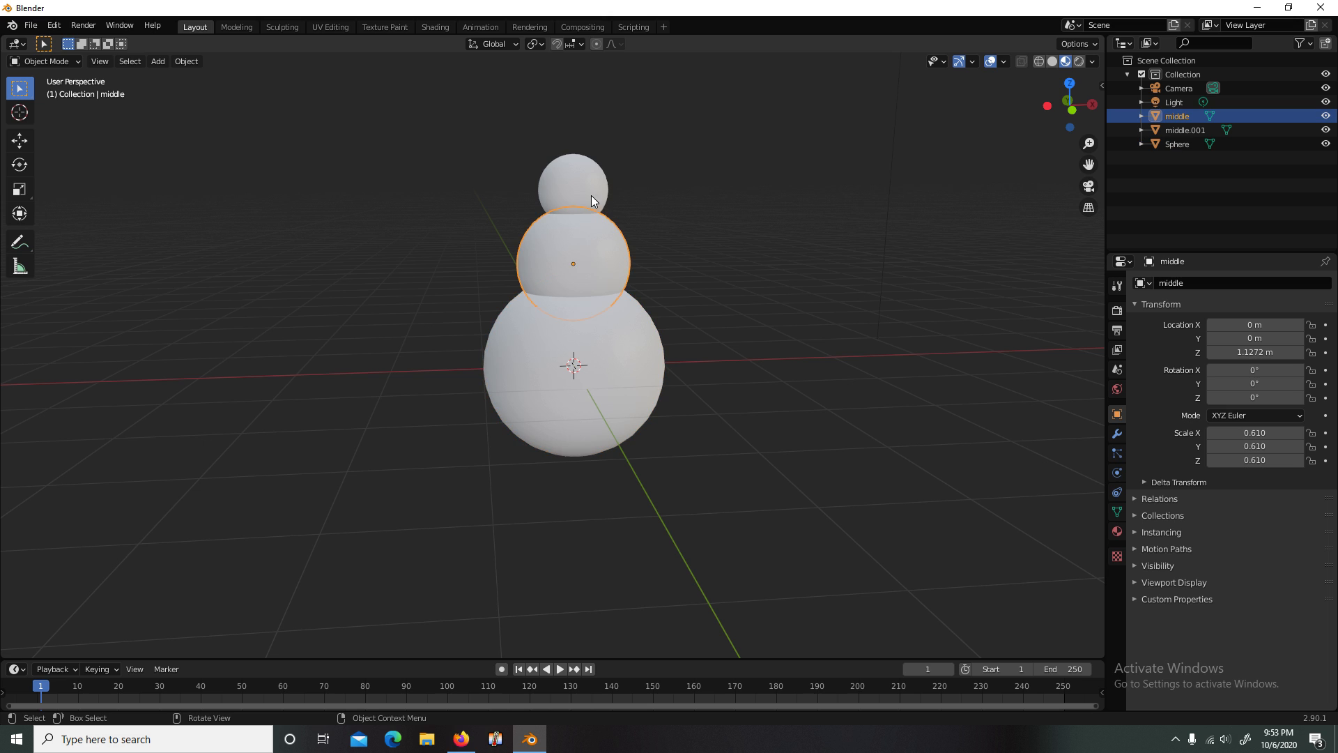
left_click(592, 190)
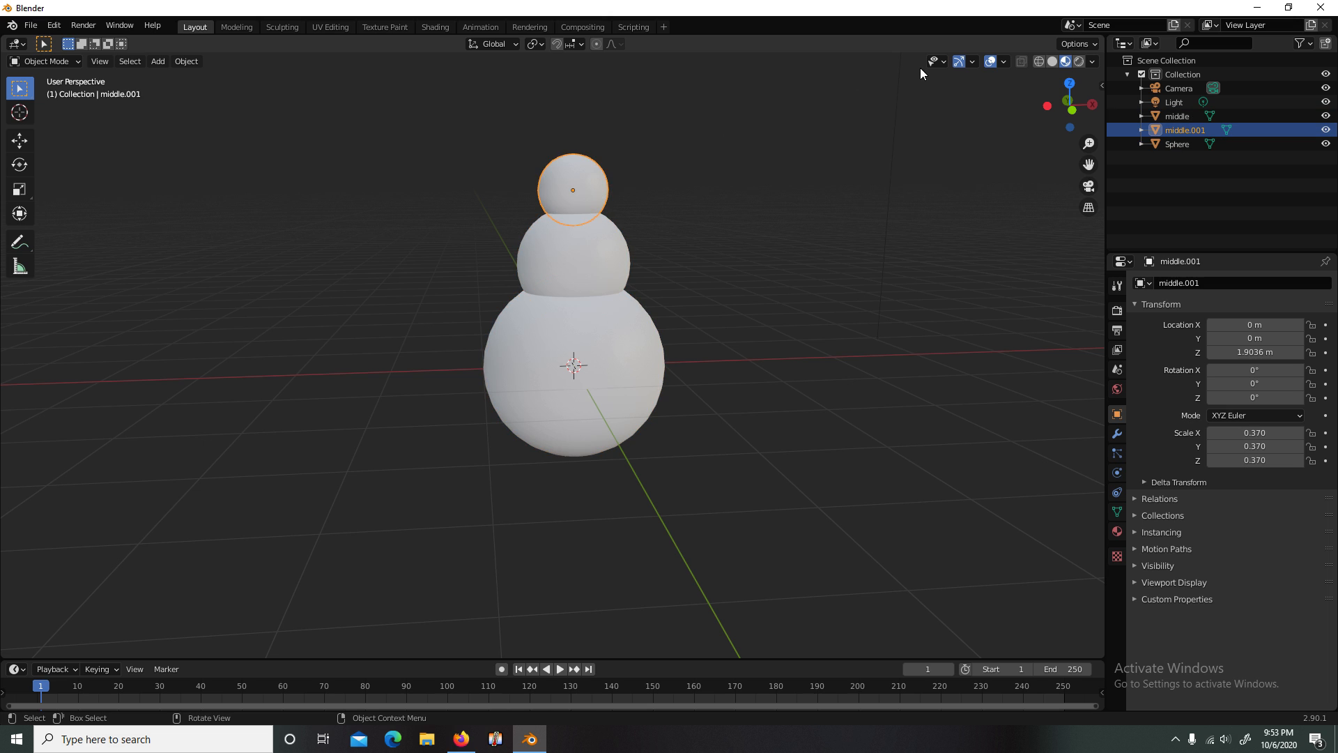
Step: Inspect the overlapping spheres in Wireframe shading from different angles and return to Solid shading
left_click(1039, 61)
left_click(1065, 61)
left_click(1038, 62)
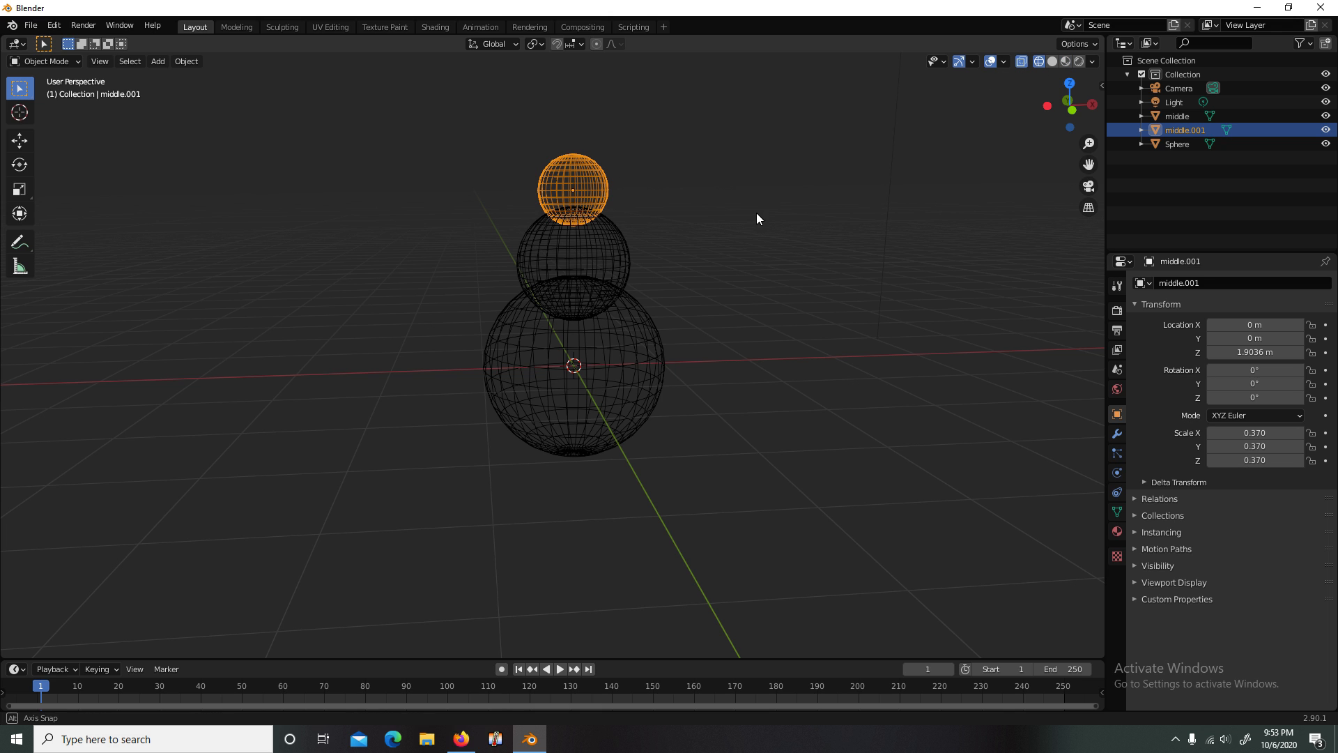
mouse_move(756, 212)
middle_mouse_down()
mouse_move(771, 347)
mouse_move(771, 232)
mouse_move(710, 248)
mouse_move(961, 135)
middle_mouse_up()
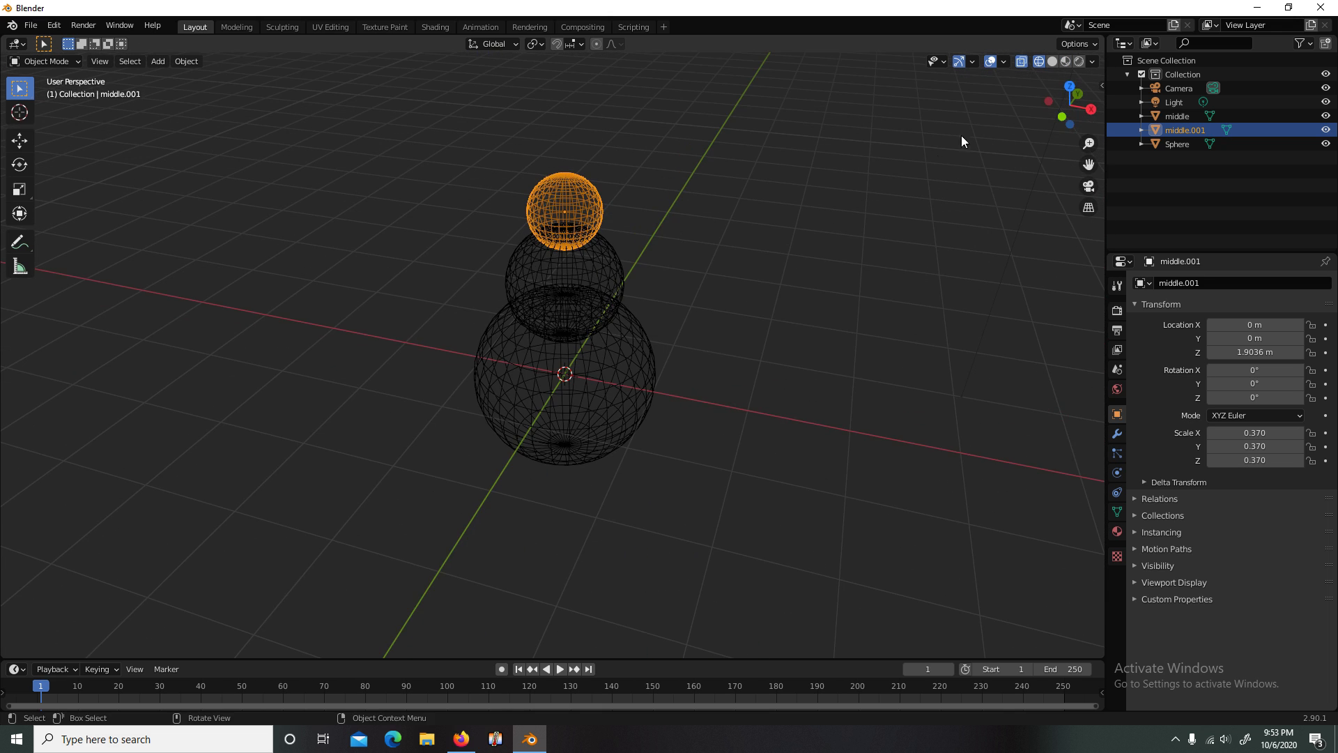
middle_click_drag(694, 298, 597, 139)
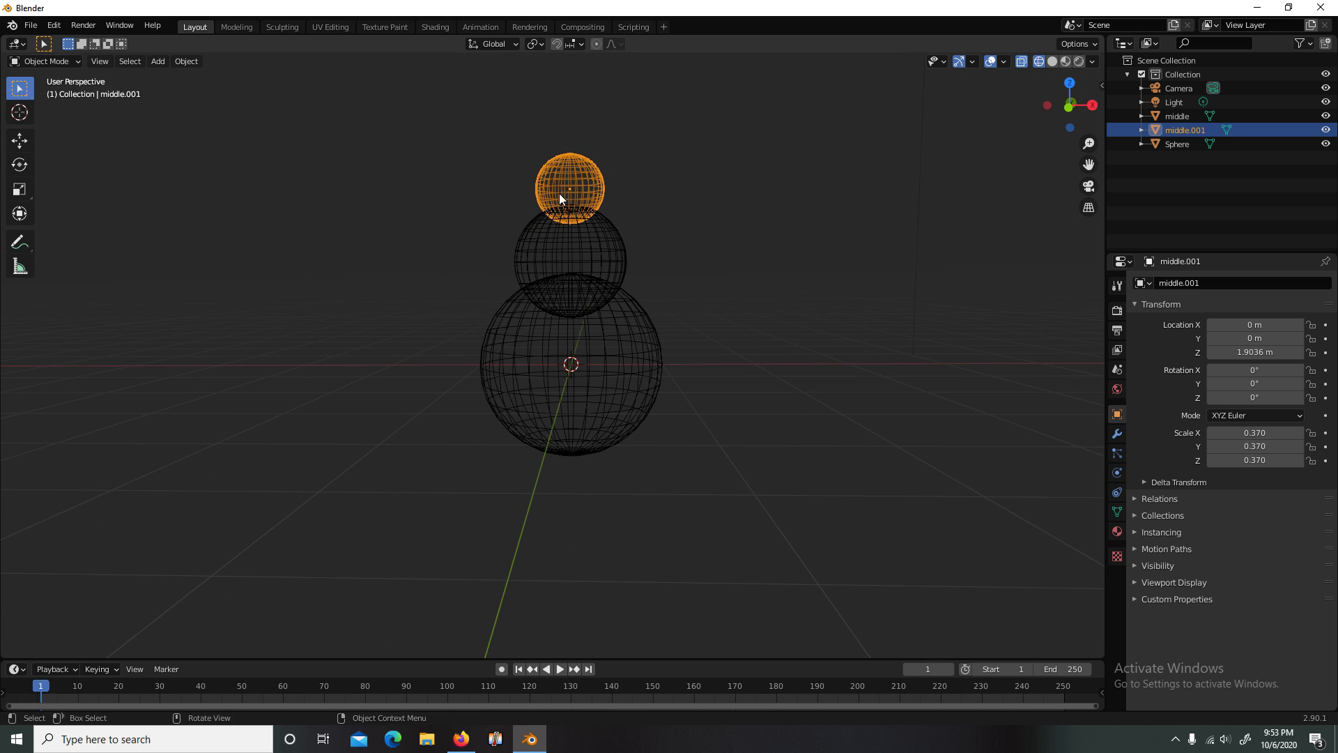
left_click(1051, 61)
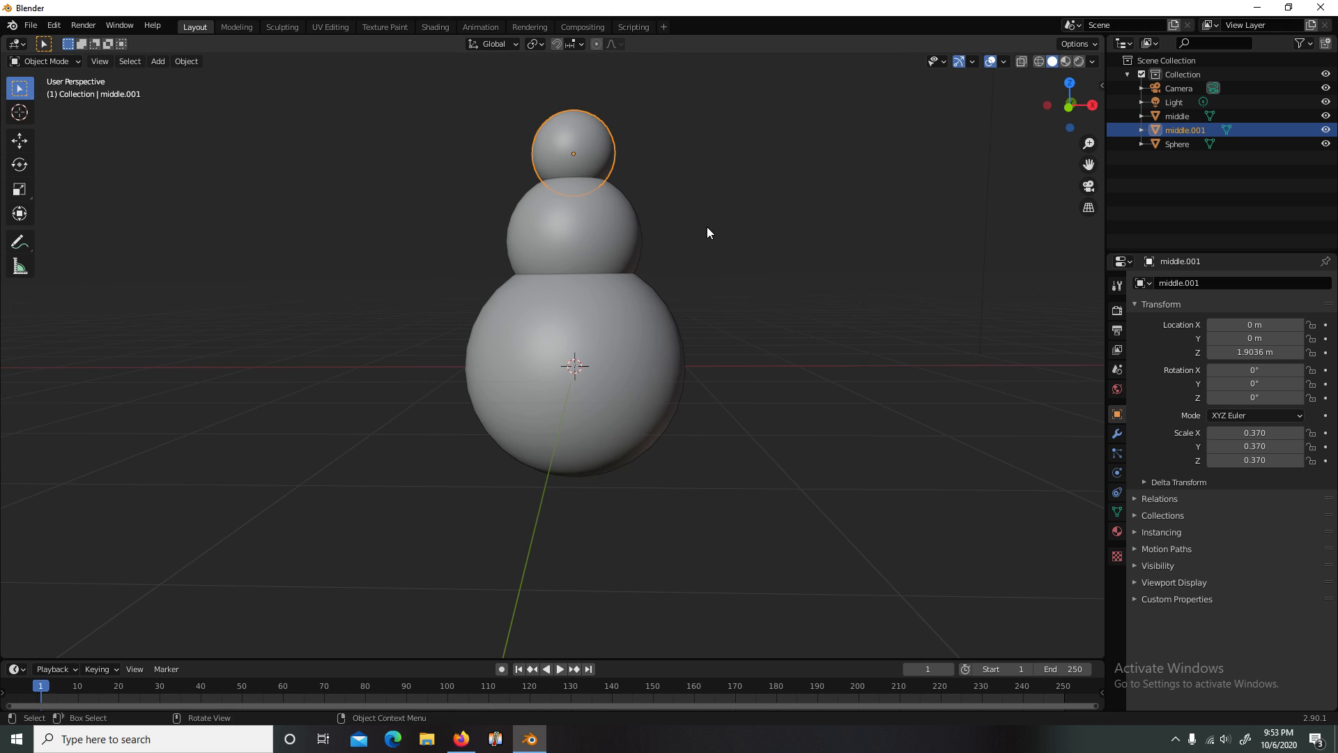
Step: Duplicate the top sphere in place and scale the copy down uniformly to about 0.038
mouse_move(706, 228)
middle_mouse_down()
mouse_move(746, 270)
mouse_move(676, 294)
mouse_move(712, 281)
middle_mouse_up()
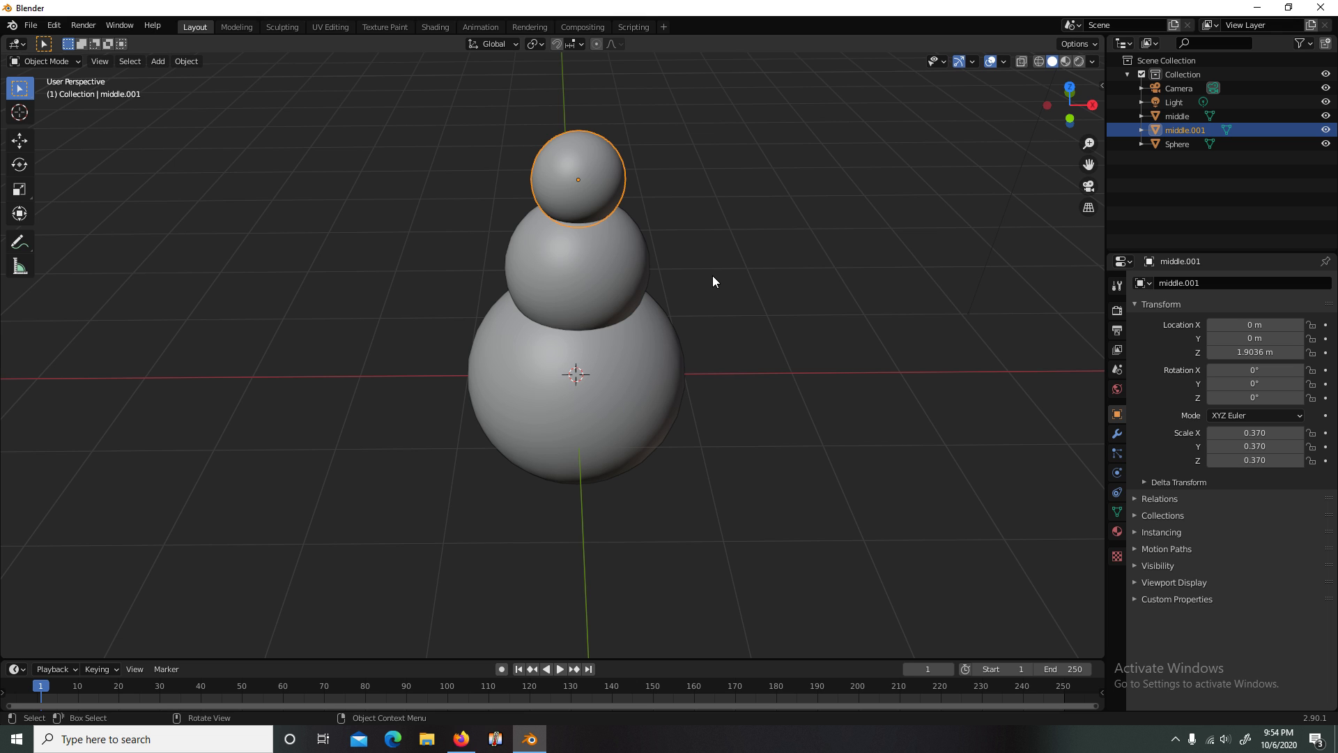
middle_click_drag(713, 281, 699, 233)
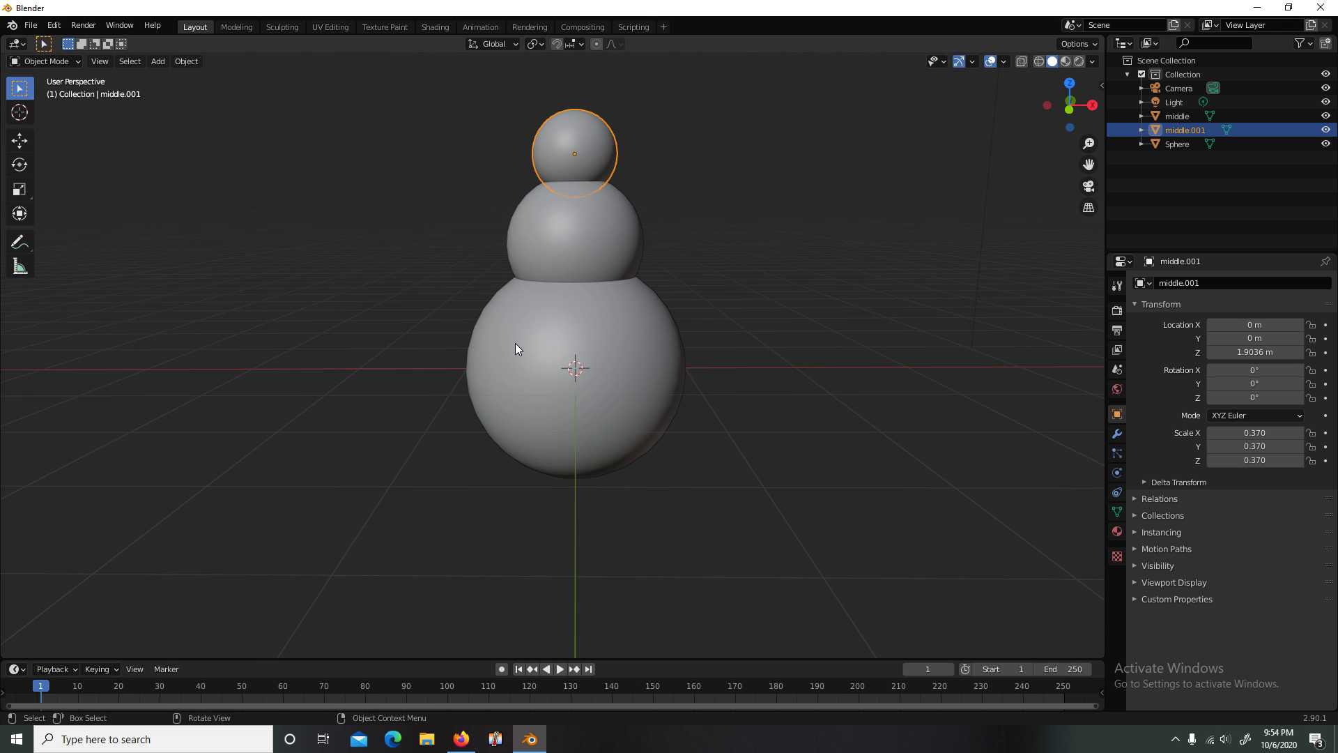
mouse_move(662, 215)
middle_mouse_down()
mouse_move(668, 278)
mouse_move(667, 218)
middle_mouse_up()
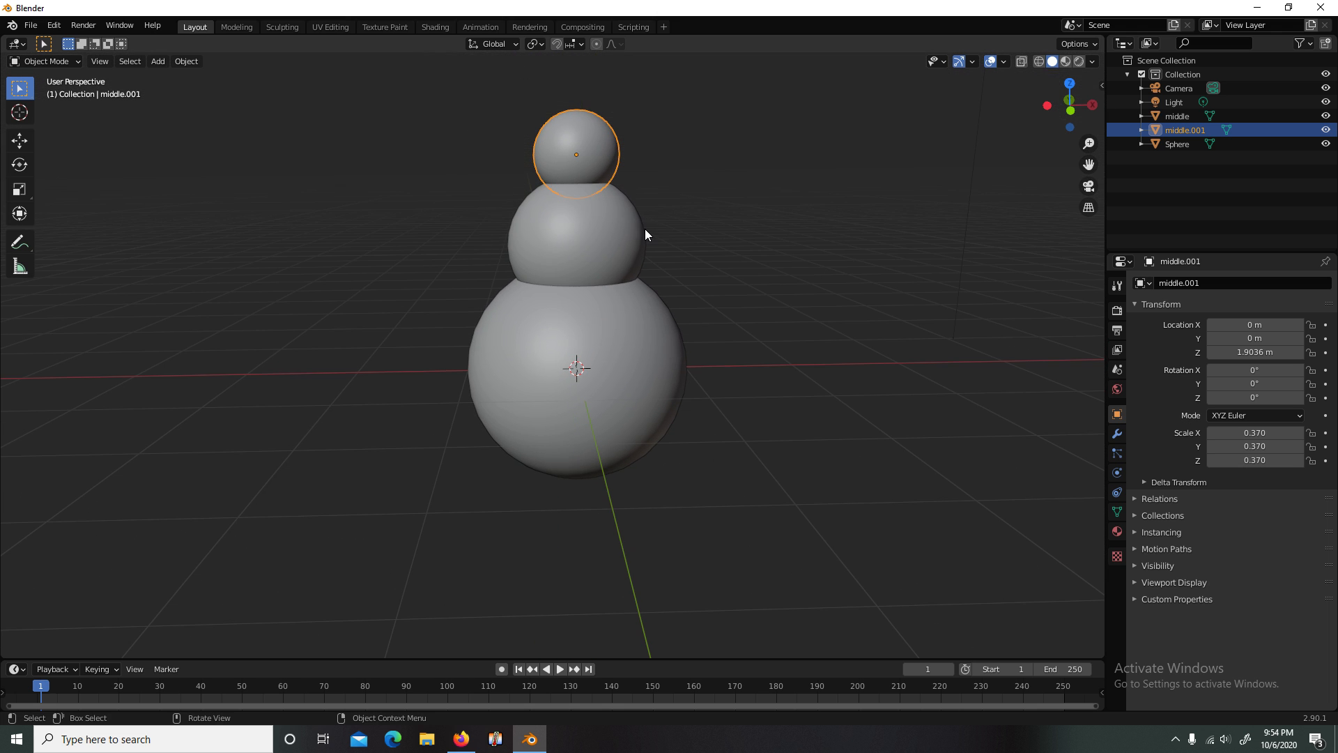
key("shift+d")
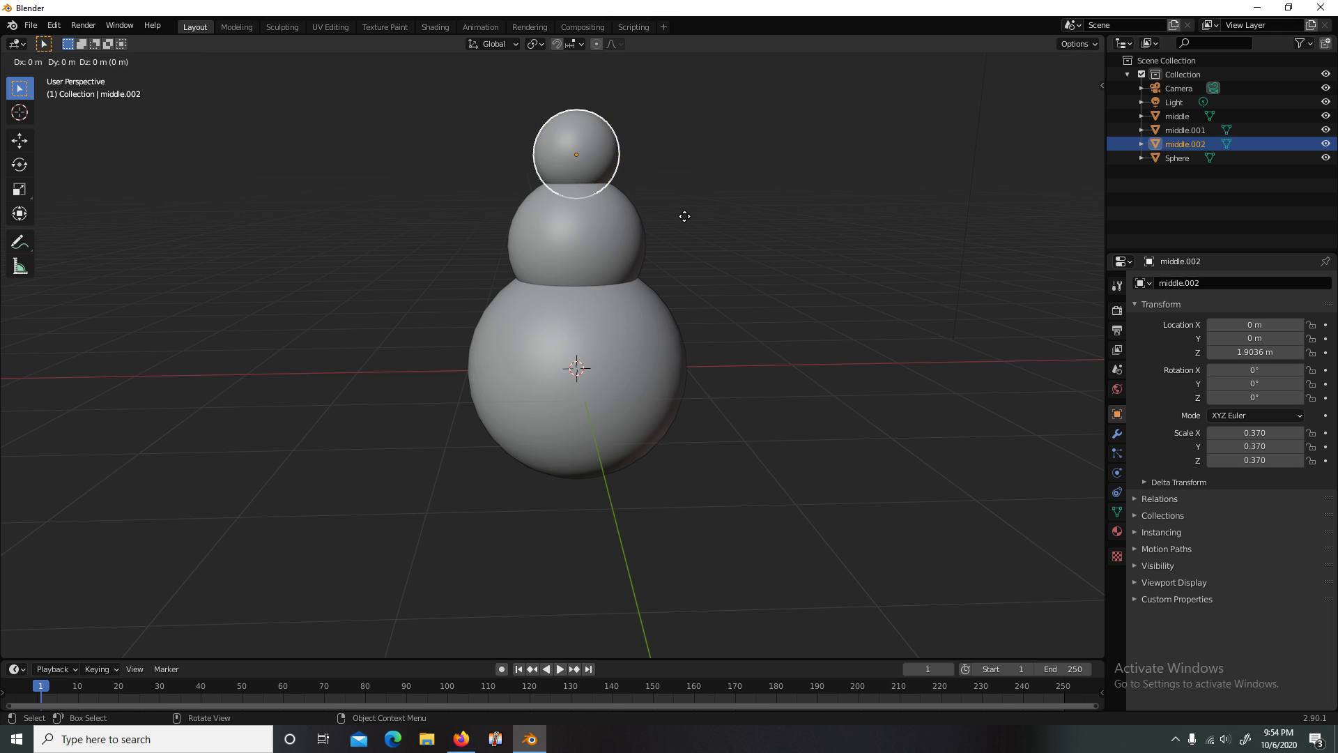
key("s")
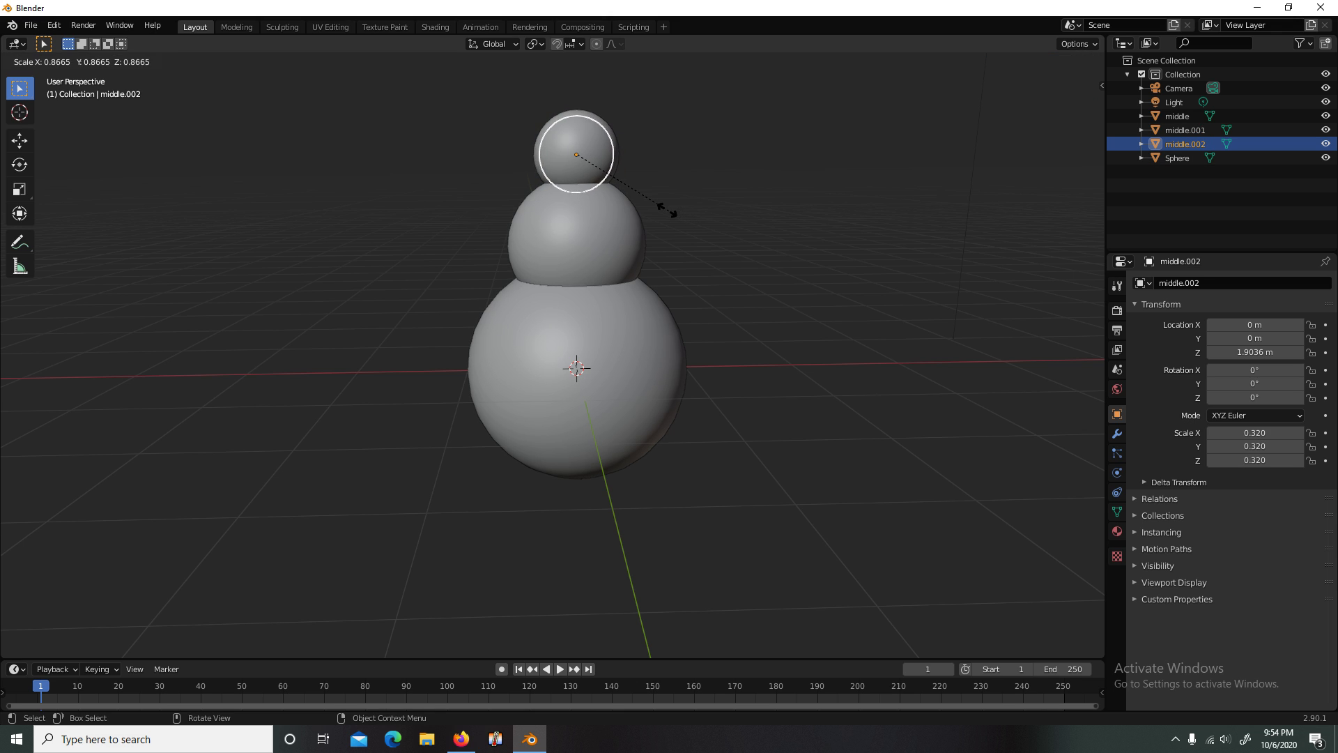
left_click(583, 159)
middle_click_drag(629, 99, 631, 134)
key("s")
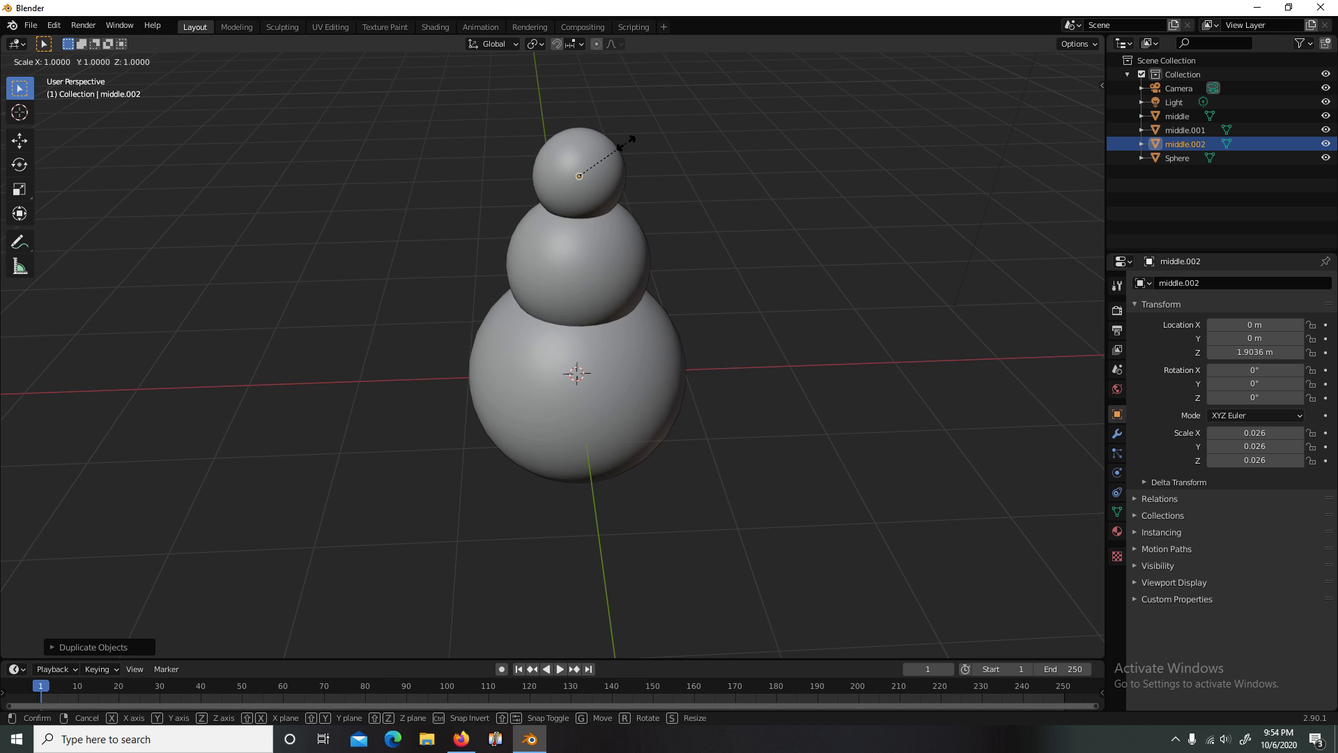
left_click(658, 152)
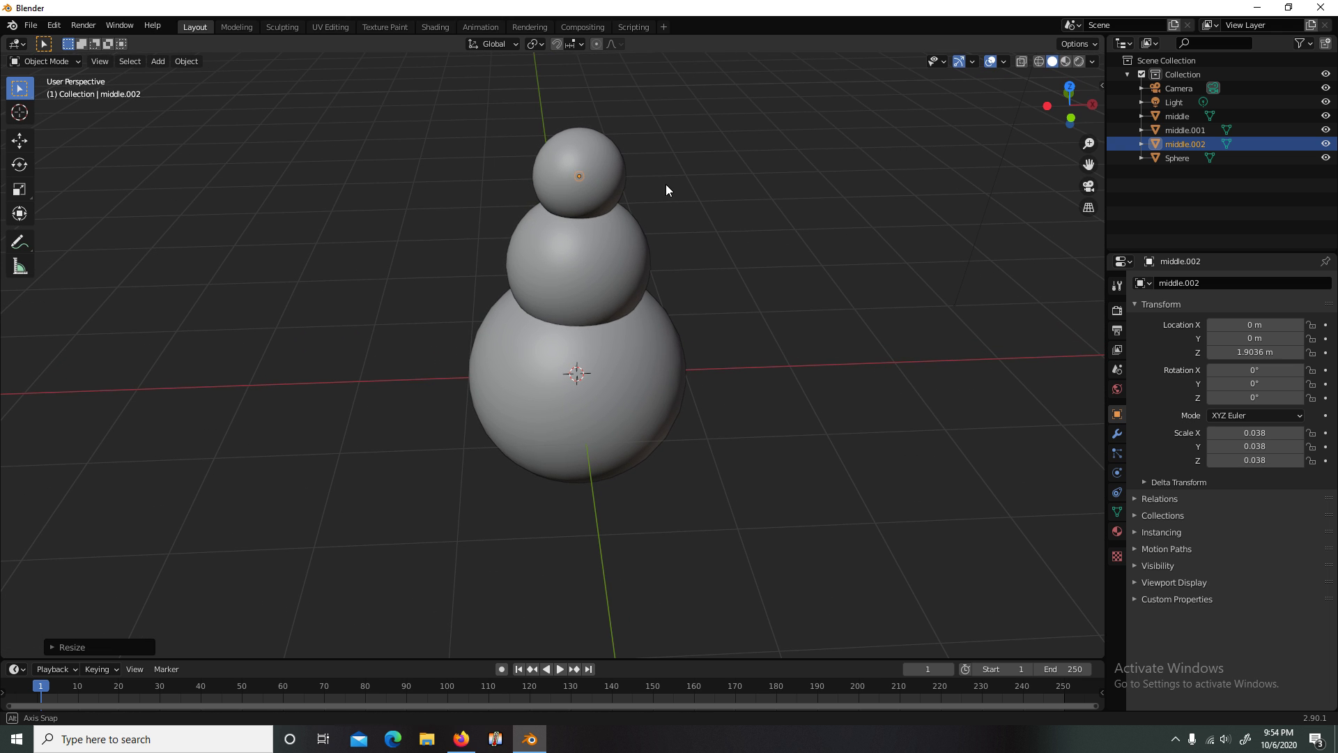
Step: Try to place the tiny sphere on the top sphere's surface with free moves, and undo them
middle_click_drag(666, 184, 622, 177)
key("g")
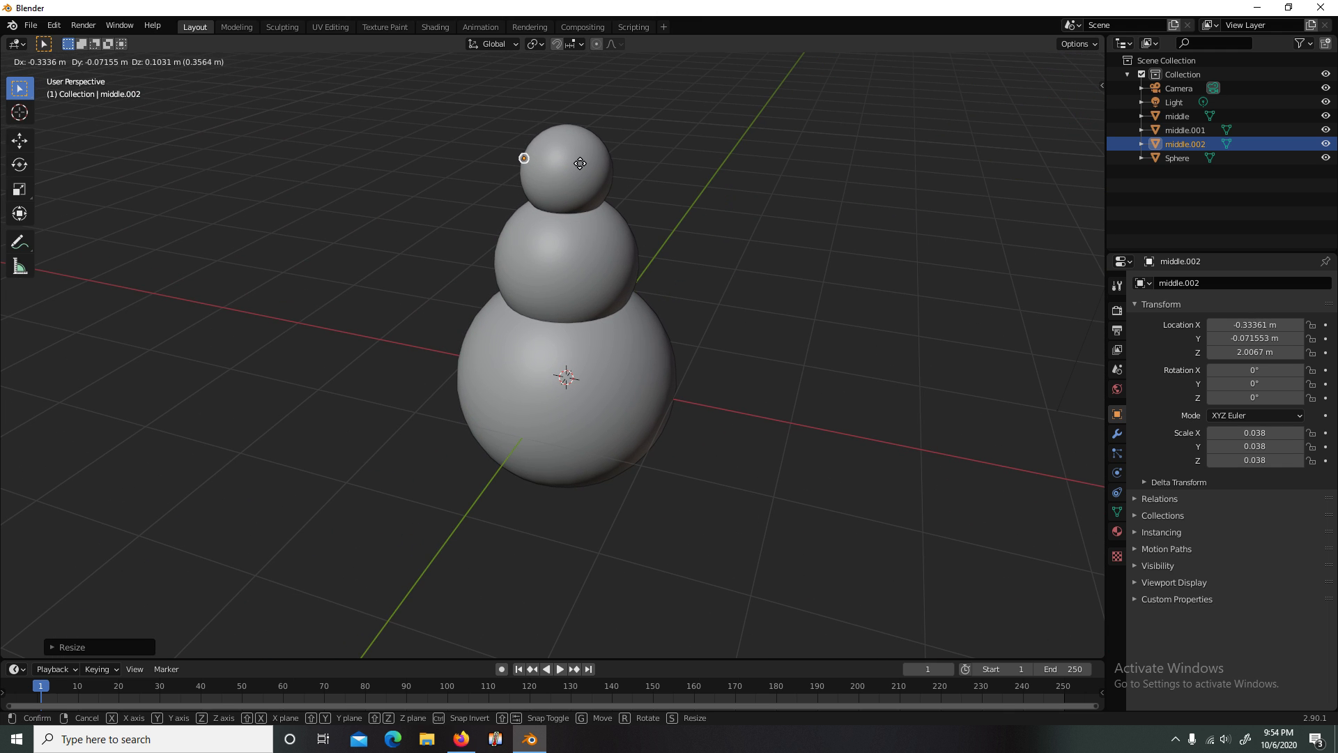
left_click(581, 163)
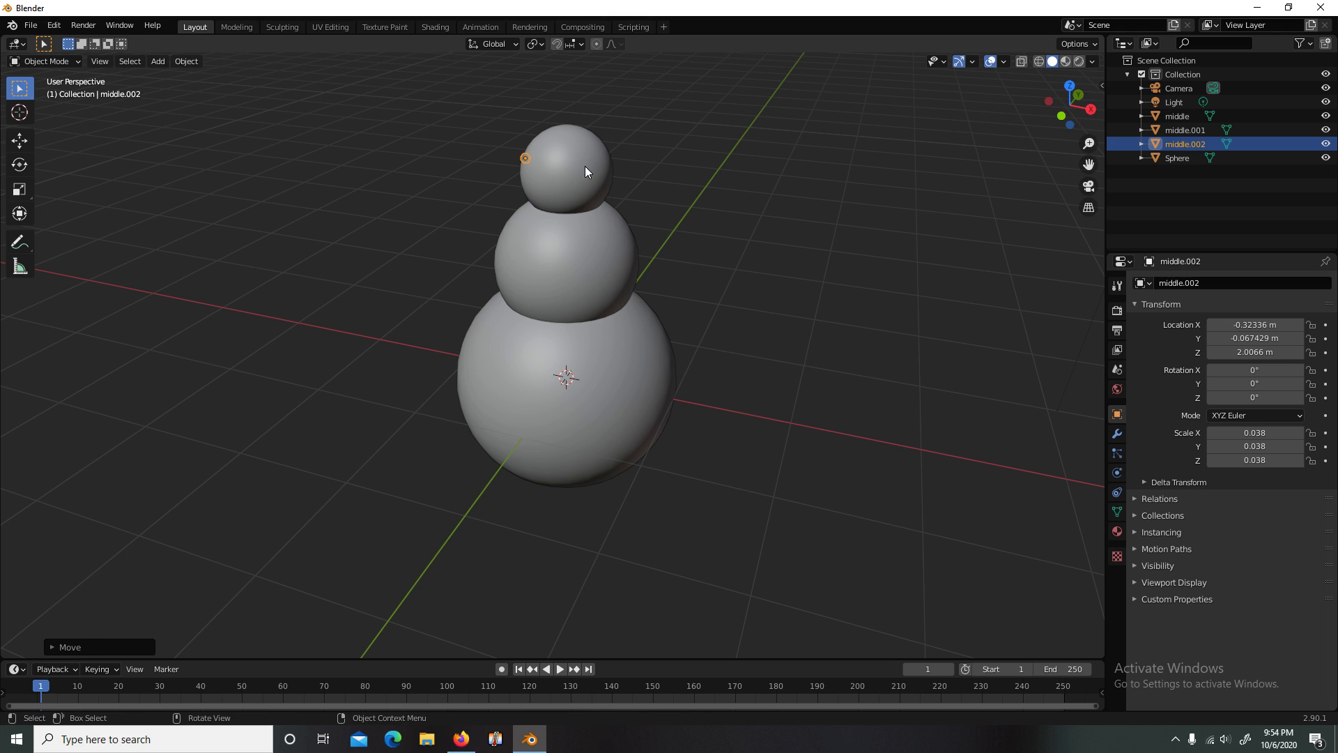
middle_click_drag(584, 166, 727, 170)
key("g")
left_click(797, 164)
key("ctrl+z")
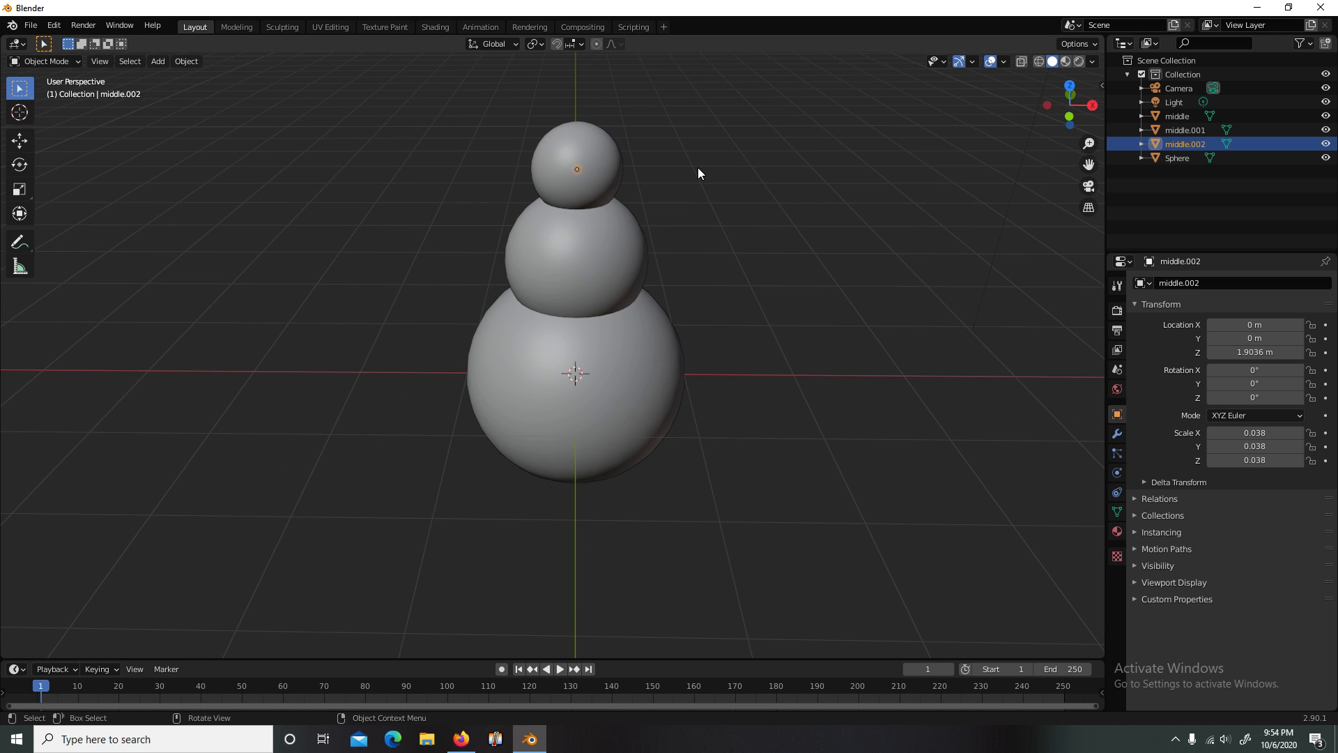
Step: Raise the tiny sphere along the Z axis to about 2.04 m, inside the upper part of the top sphere
key("g")
key("z")
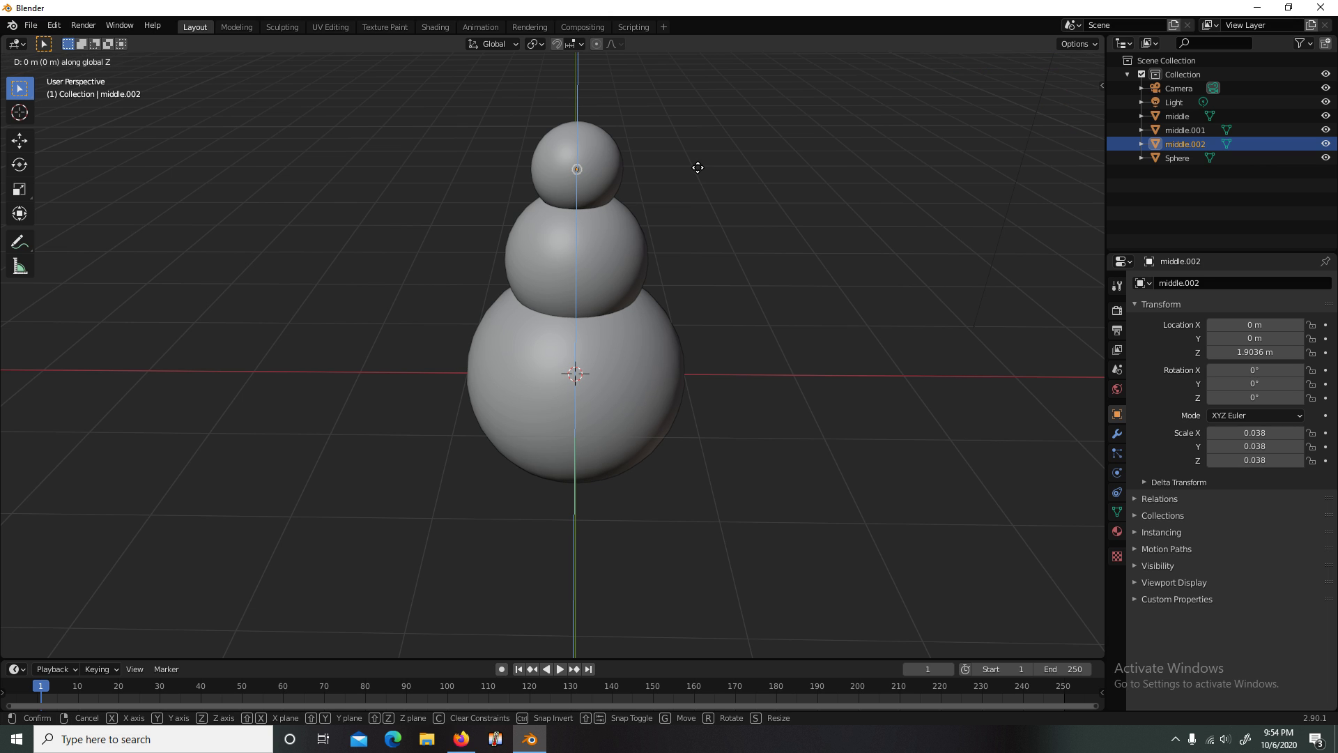
left_click(696, 150)
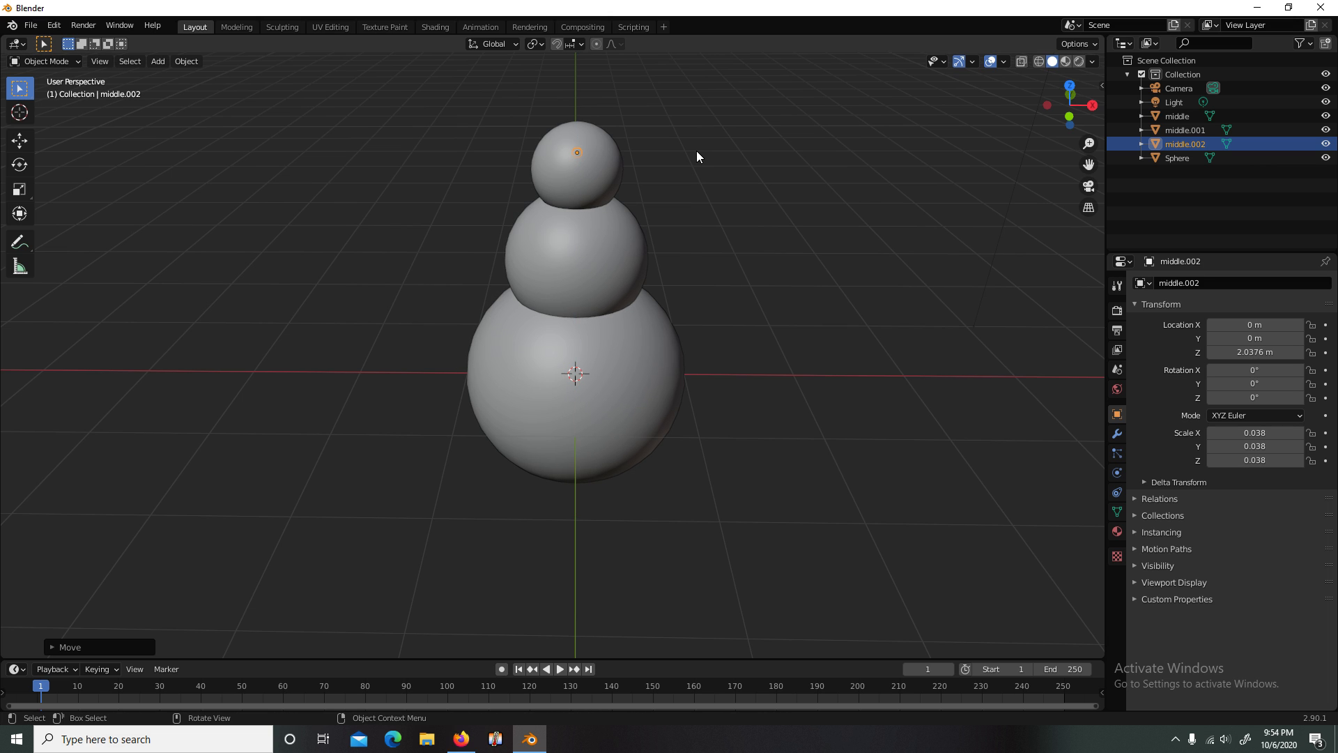
Step: Move the tiny sphere along X to about -0.155 m and forward along Y to about -0.361 m, at the head's front
key("g")
key("x")
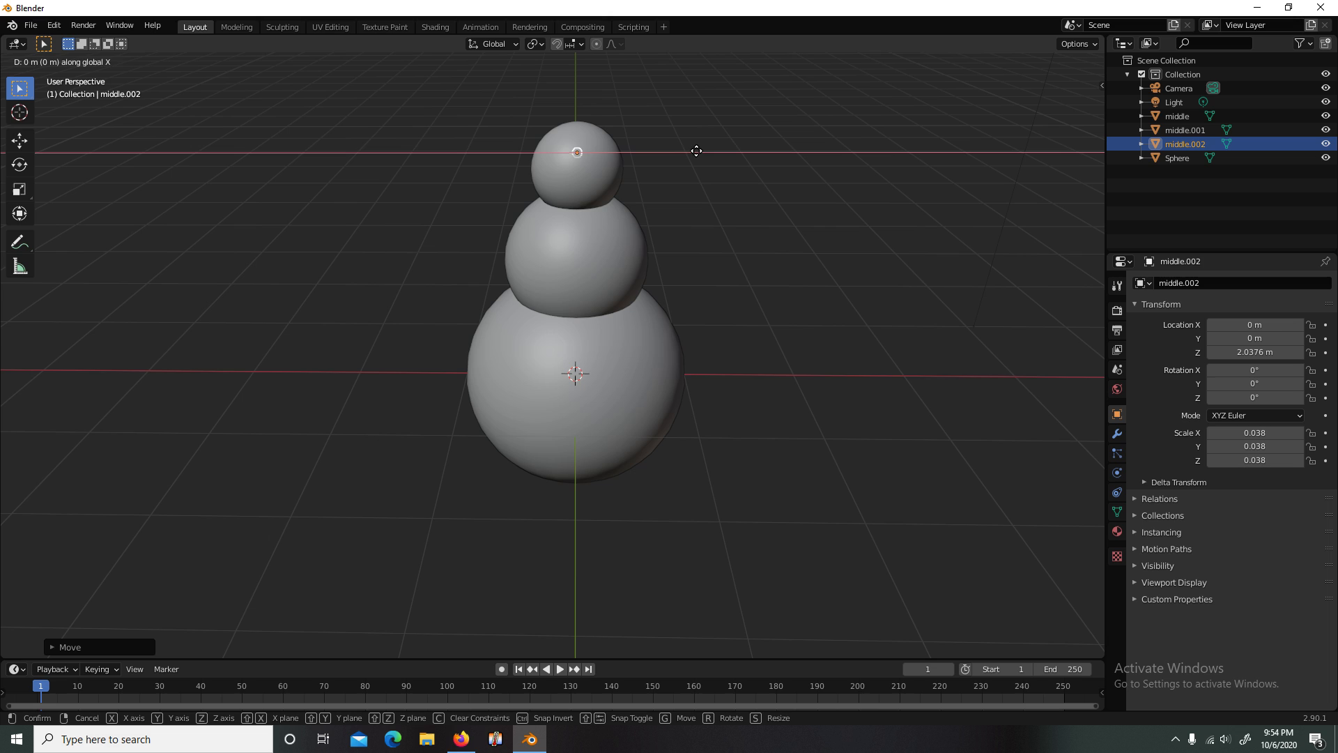
left_click(678, 160)
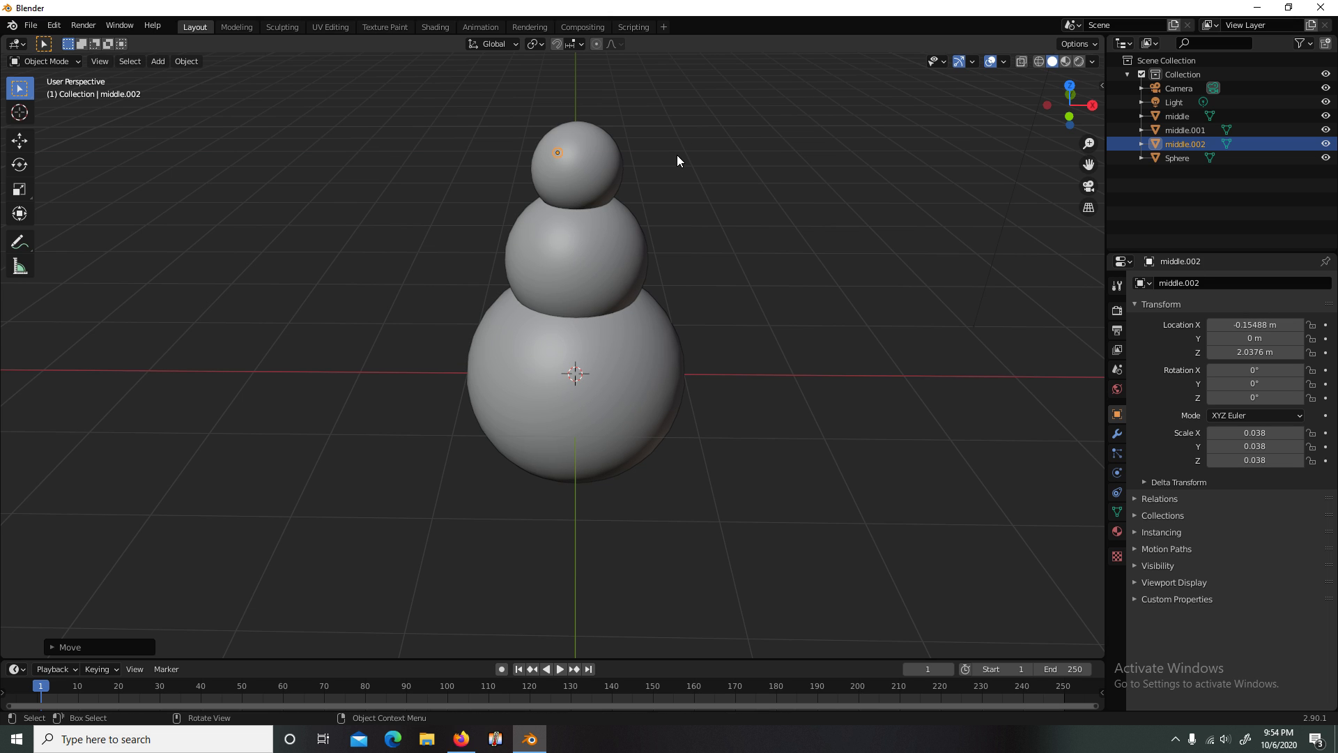
key("g")
key("y")
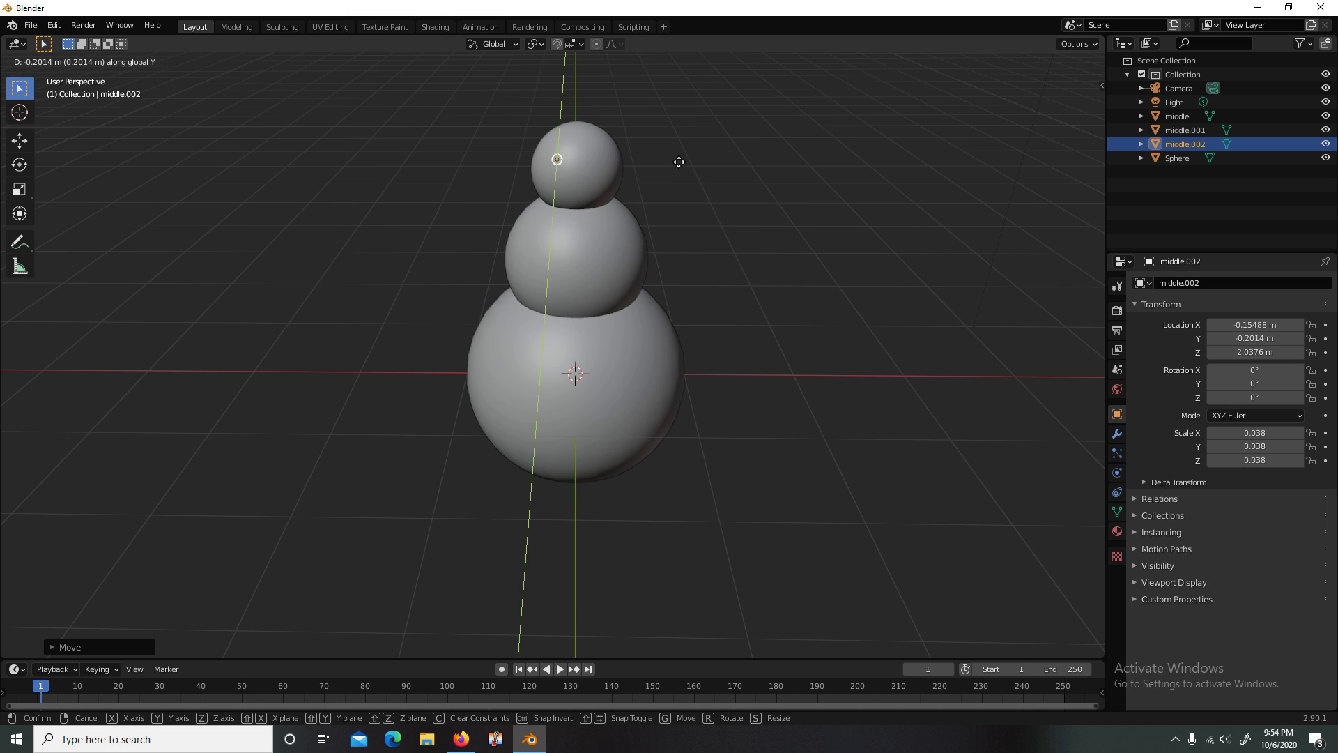
left_click(677, 167)
Step: Pull the tiny sphere back along the Y axis to about -0.296 m so it sits partly embedded in the head
middle_click_drag(678, 168, 843, 165)
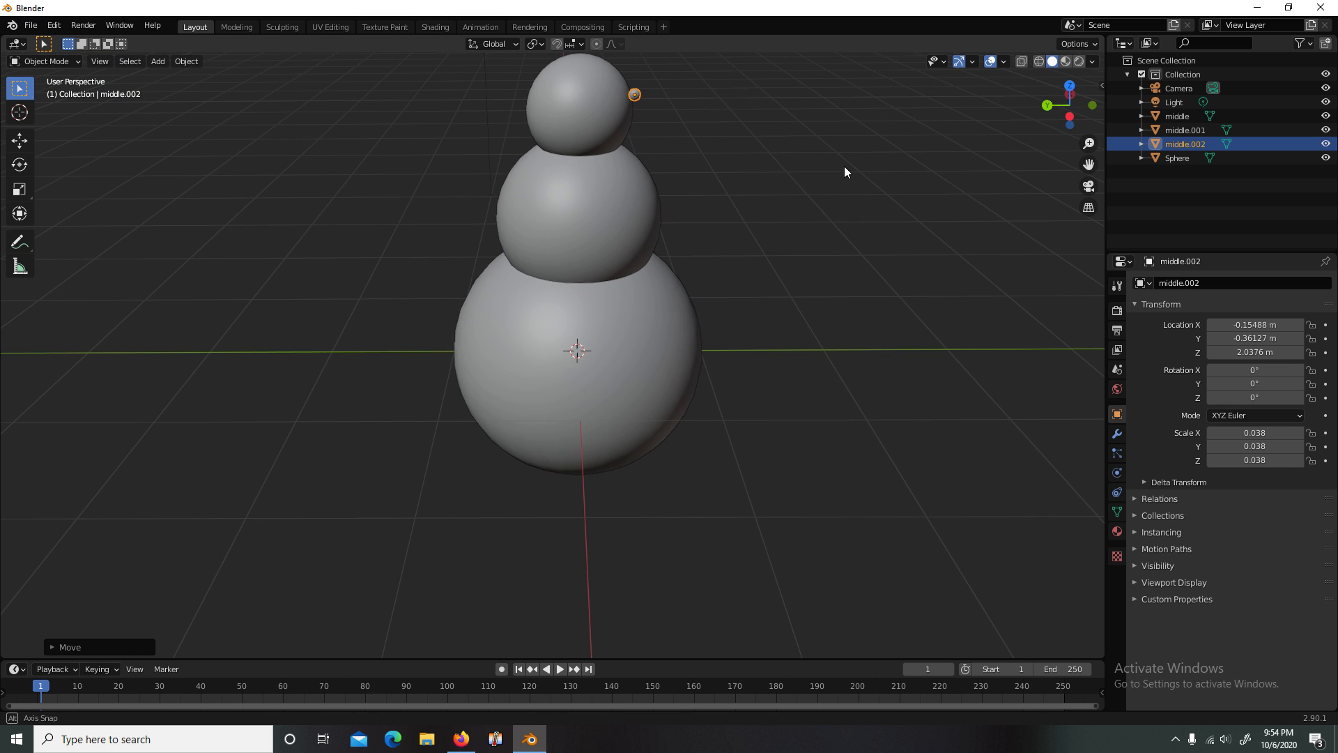
key("g")
key("y")
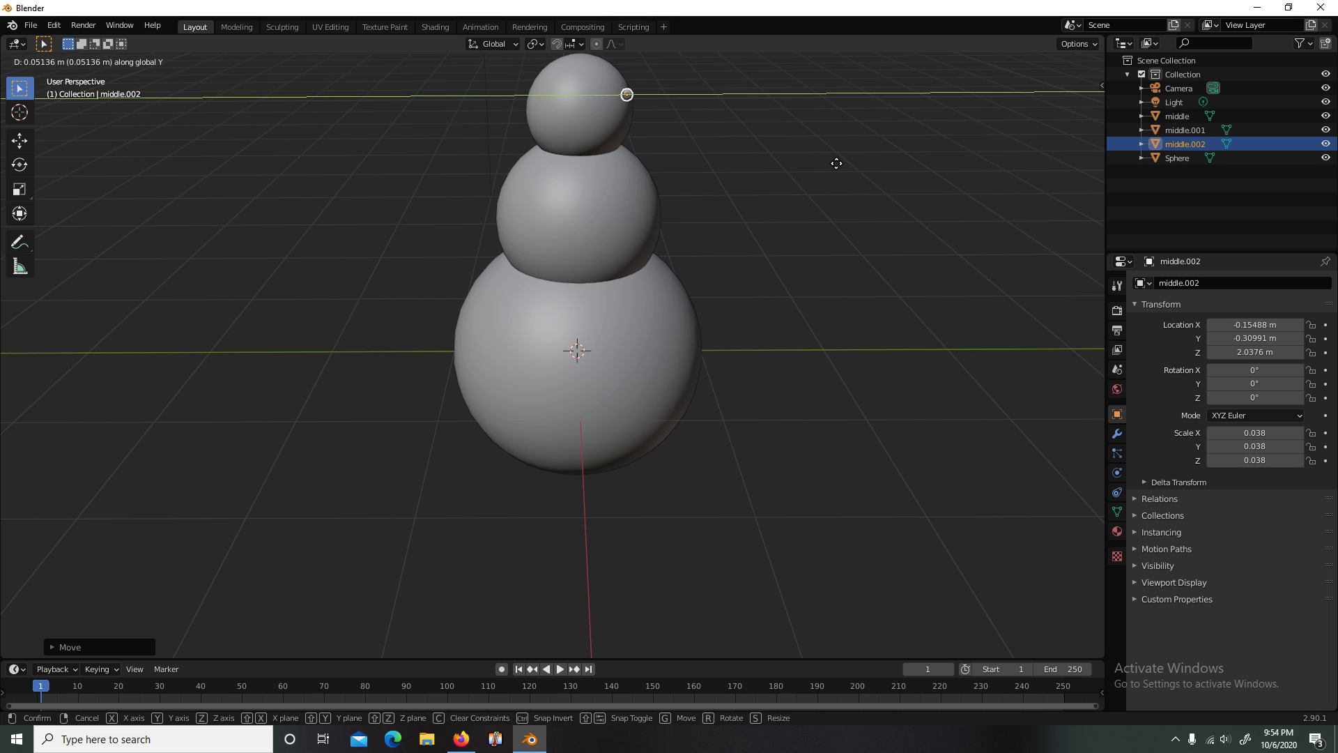
left_click(833, 162)
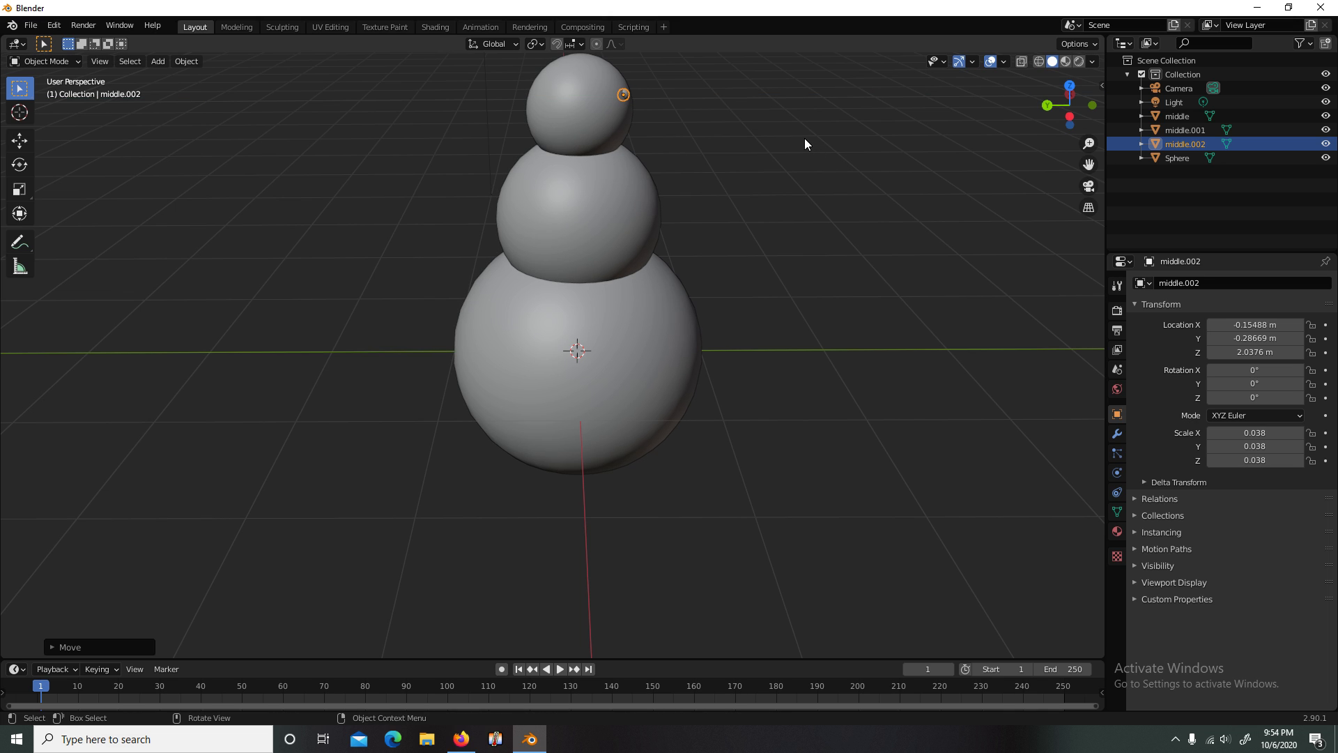
key("g")
key("y")
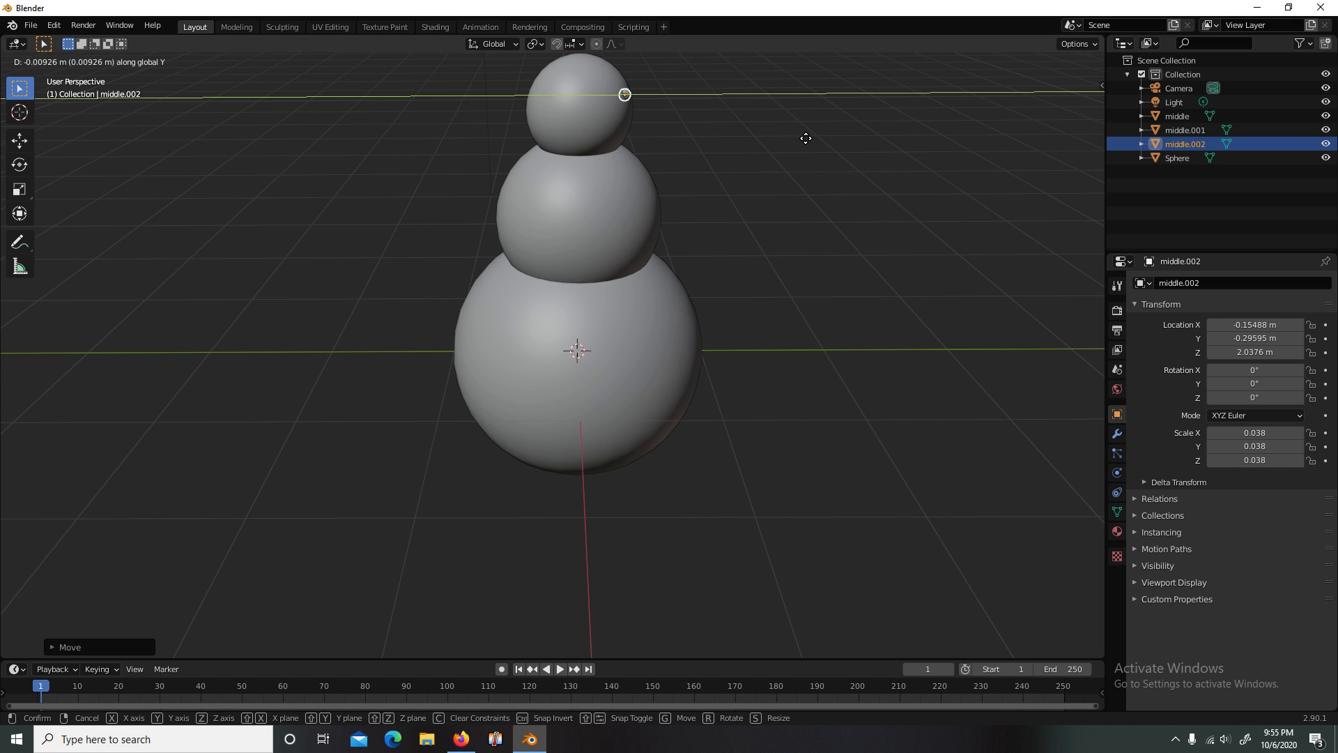
left_click(805, 138)
Step: Scale the tiny eye sphere on the head up uniformly to about 0.046
left_click(773, 85)
middle_click_drag(774, 85, 617, 102)
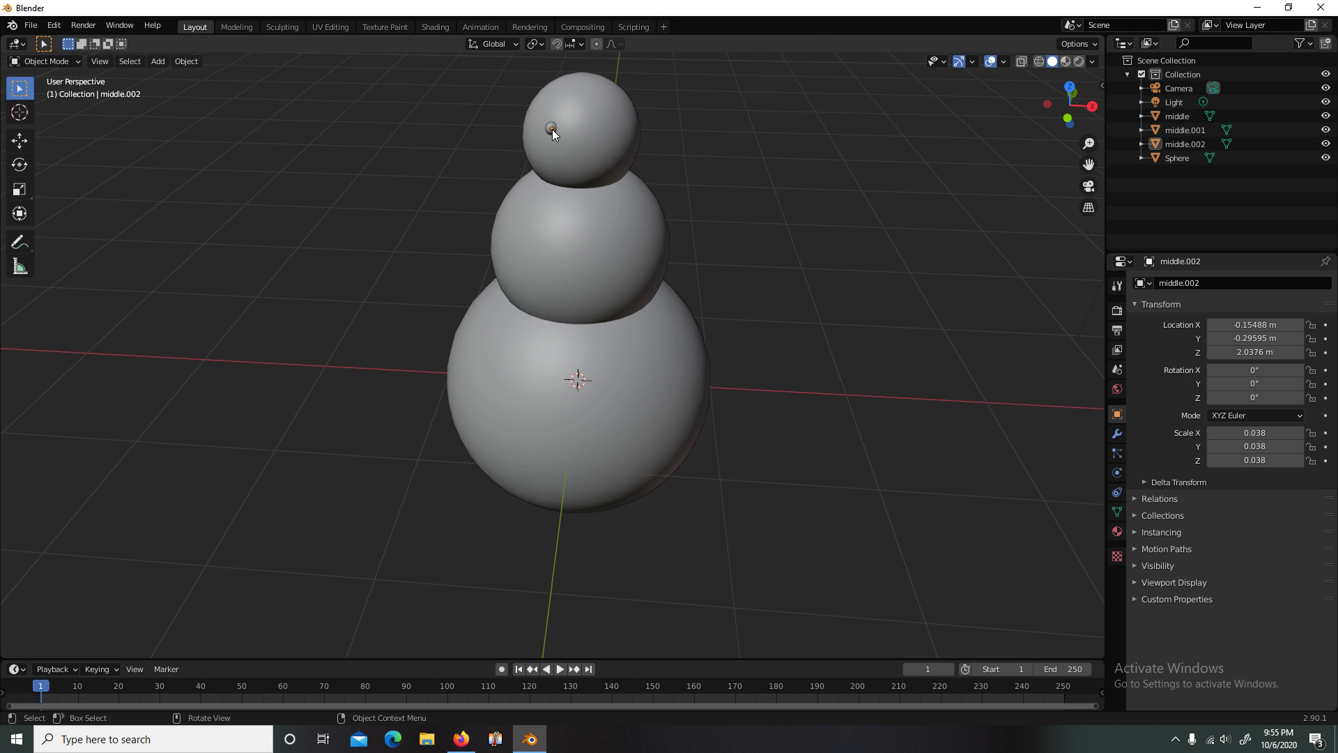
left_click(552, 128)
key("s")
left_click(628, 103)
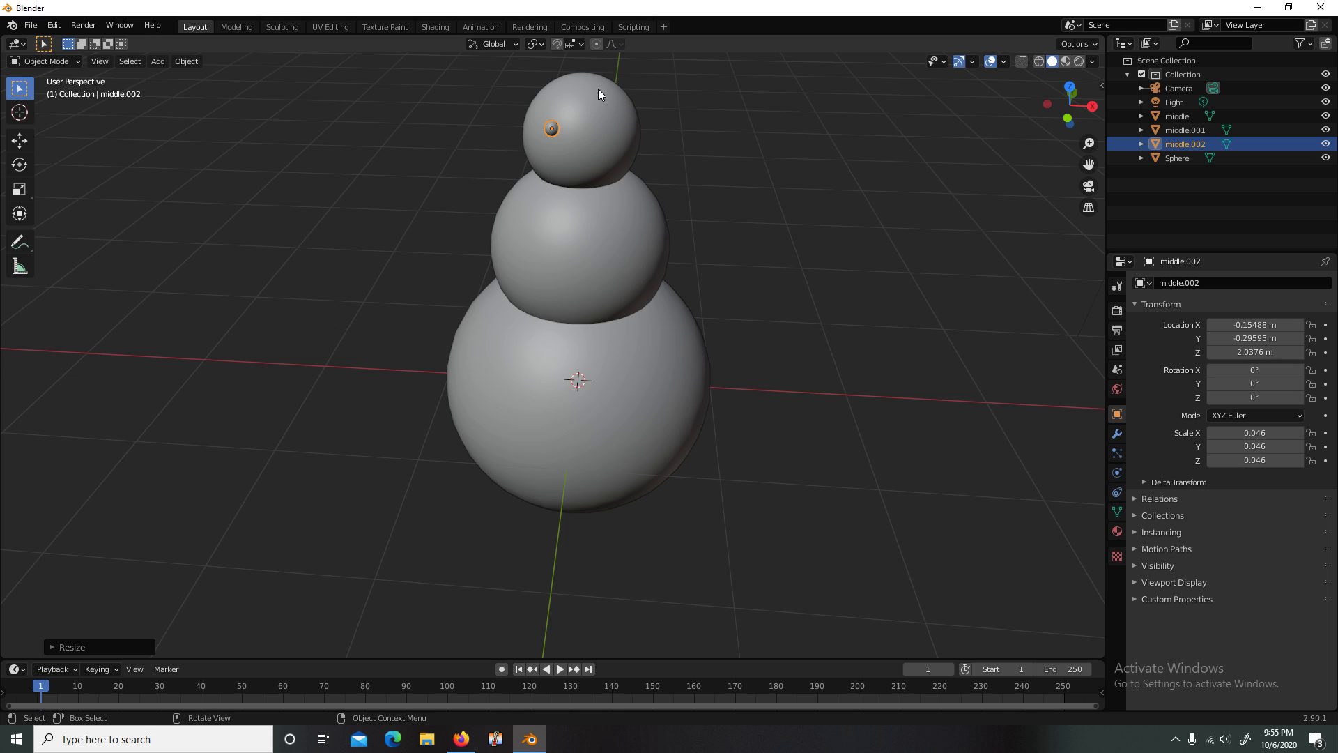
Step: Duplicate the eye sphere along the X axis, placing the copy at about 0.118 m as the second eye
key("shift+d")
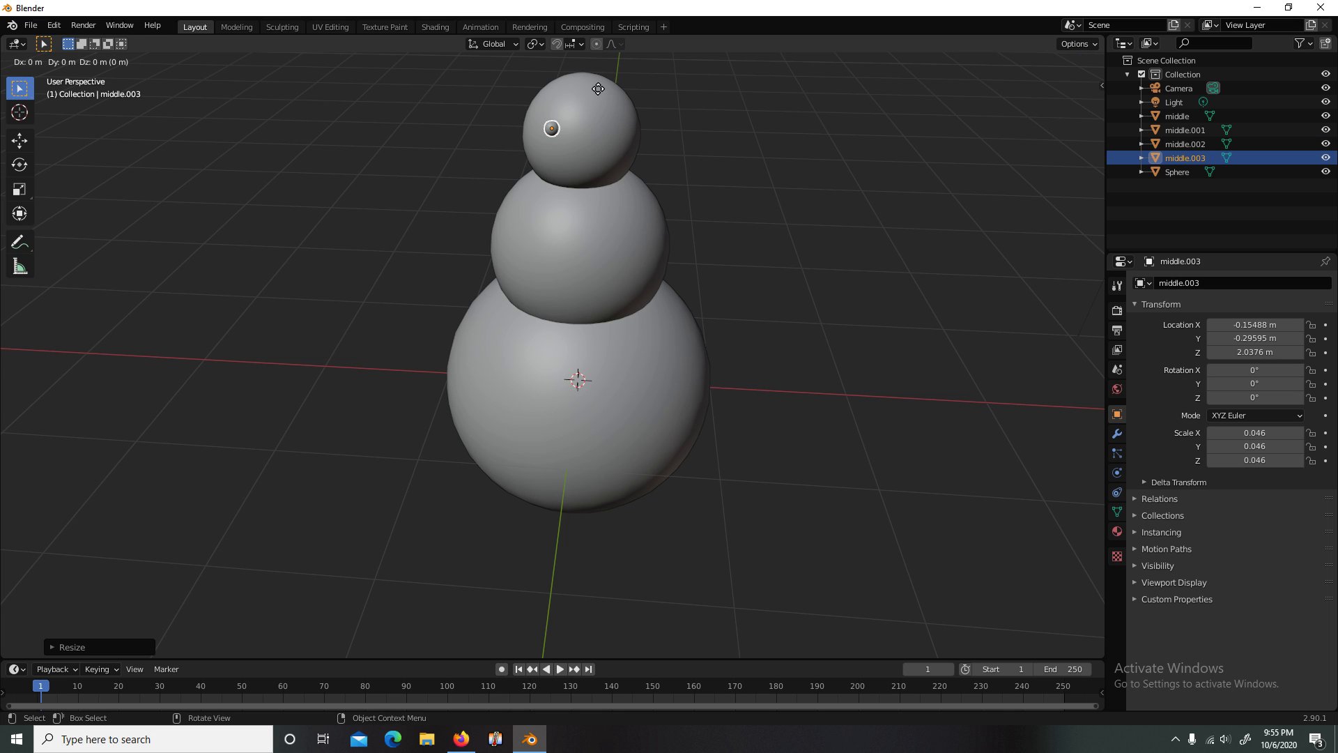
key("x")
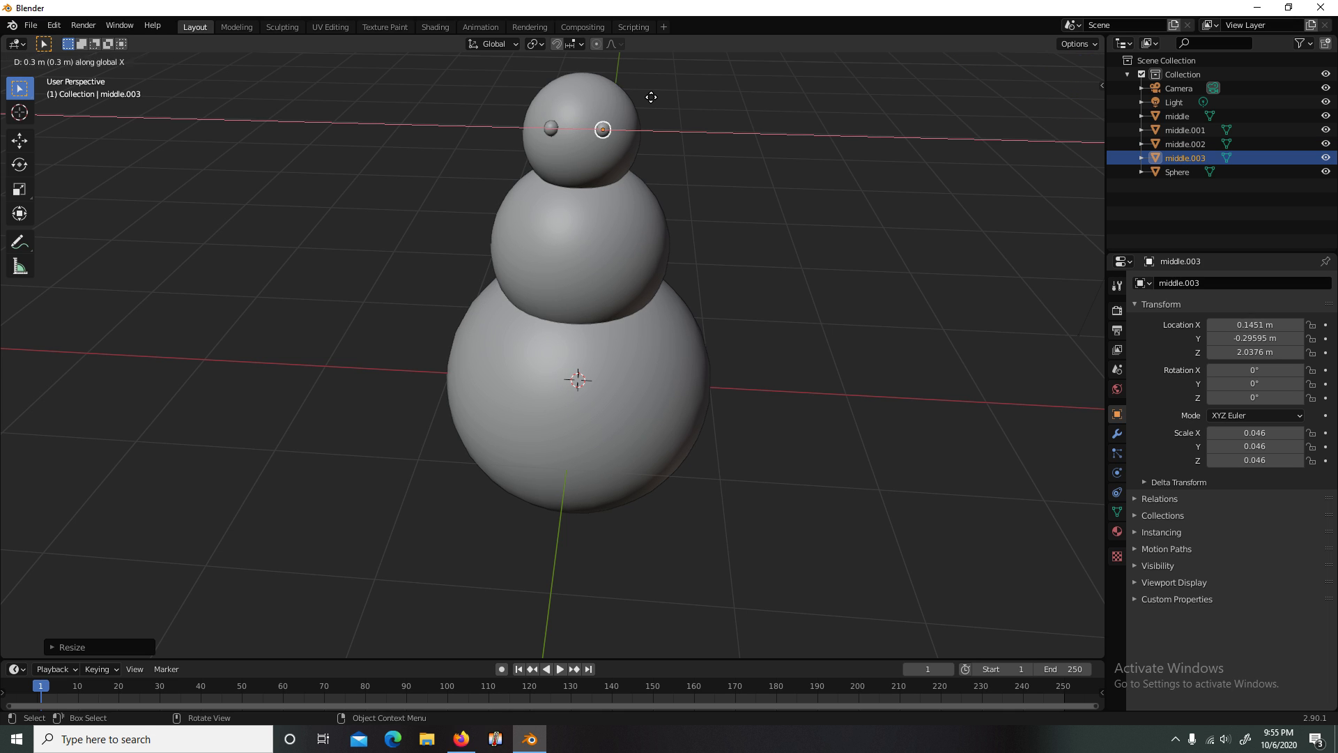
left_click(644, 102)
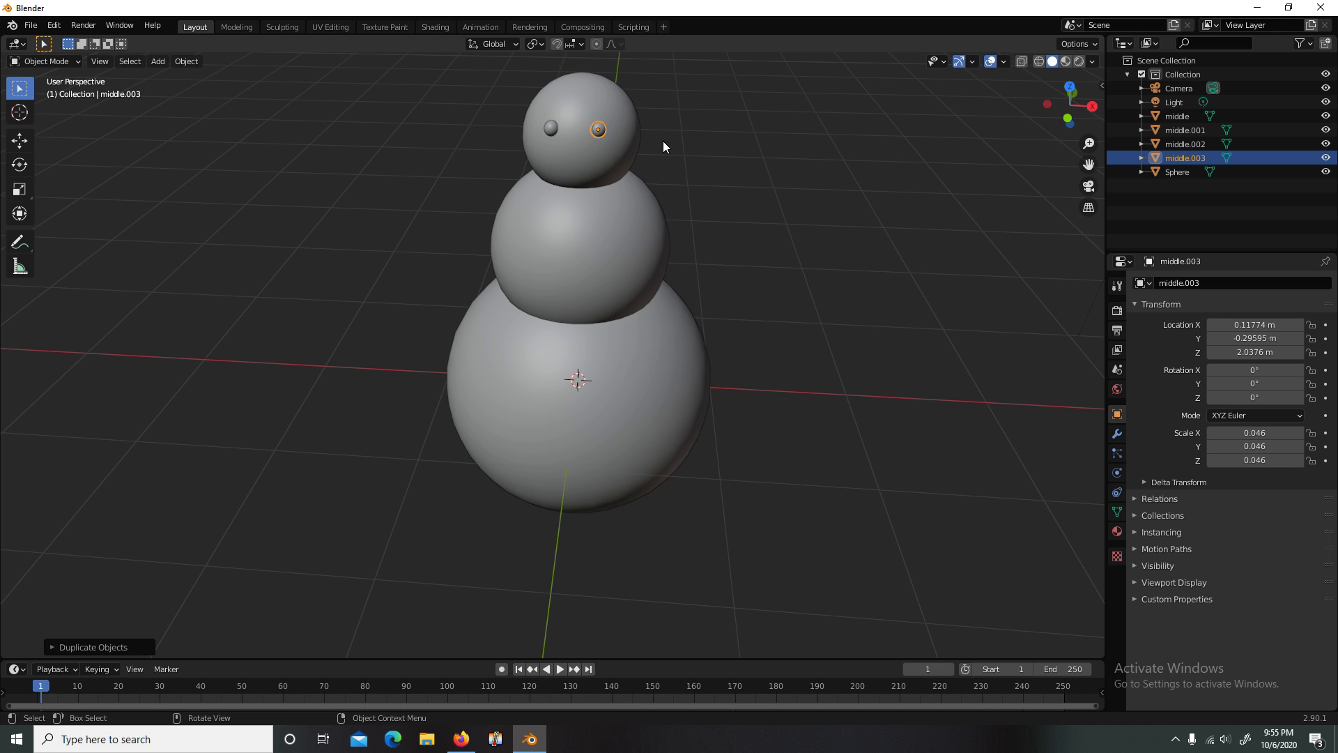
left_click(663, 141)
middle_click_drag(663, 141, 744, 111)
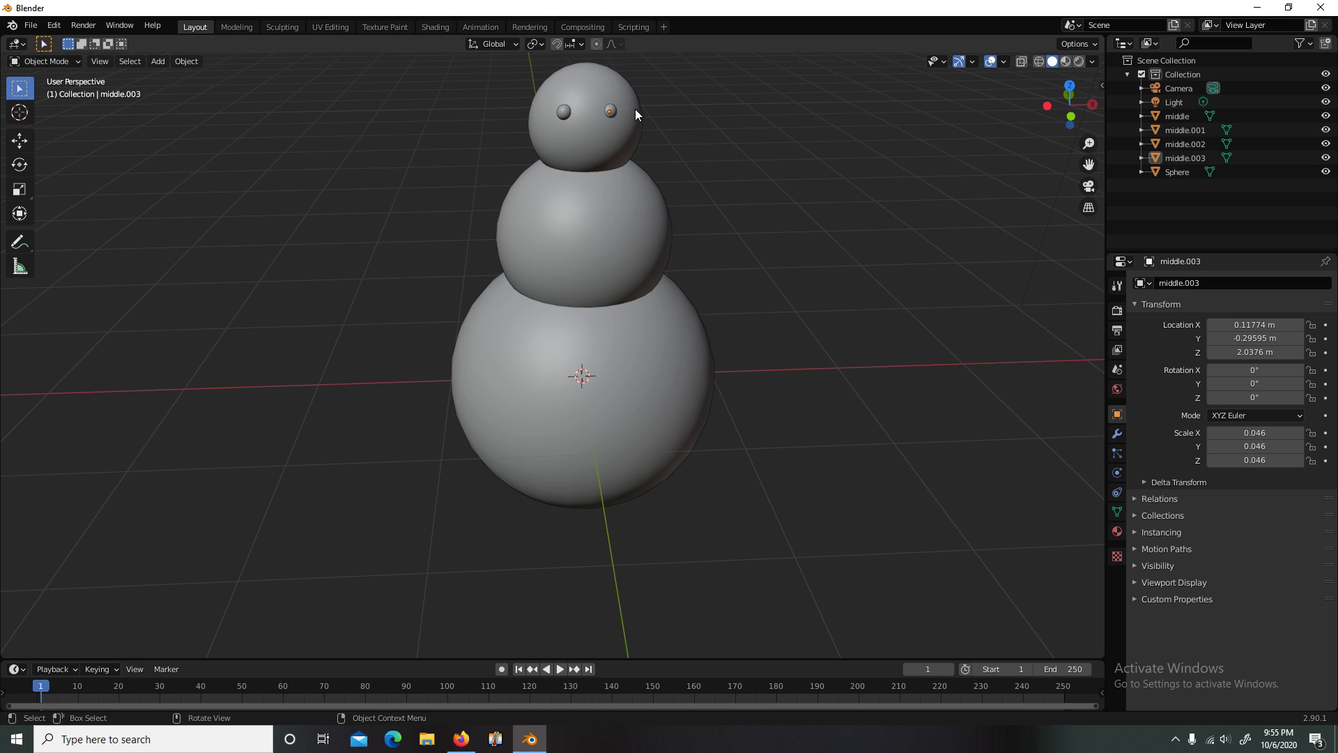
Step: Give the duplicated eye a new material with a near-black Base Color, darkening its value to about 0.1
left_click(612, 111)
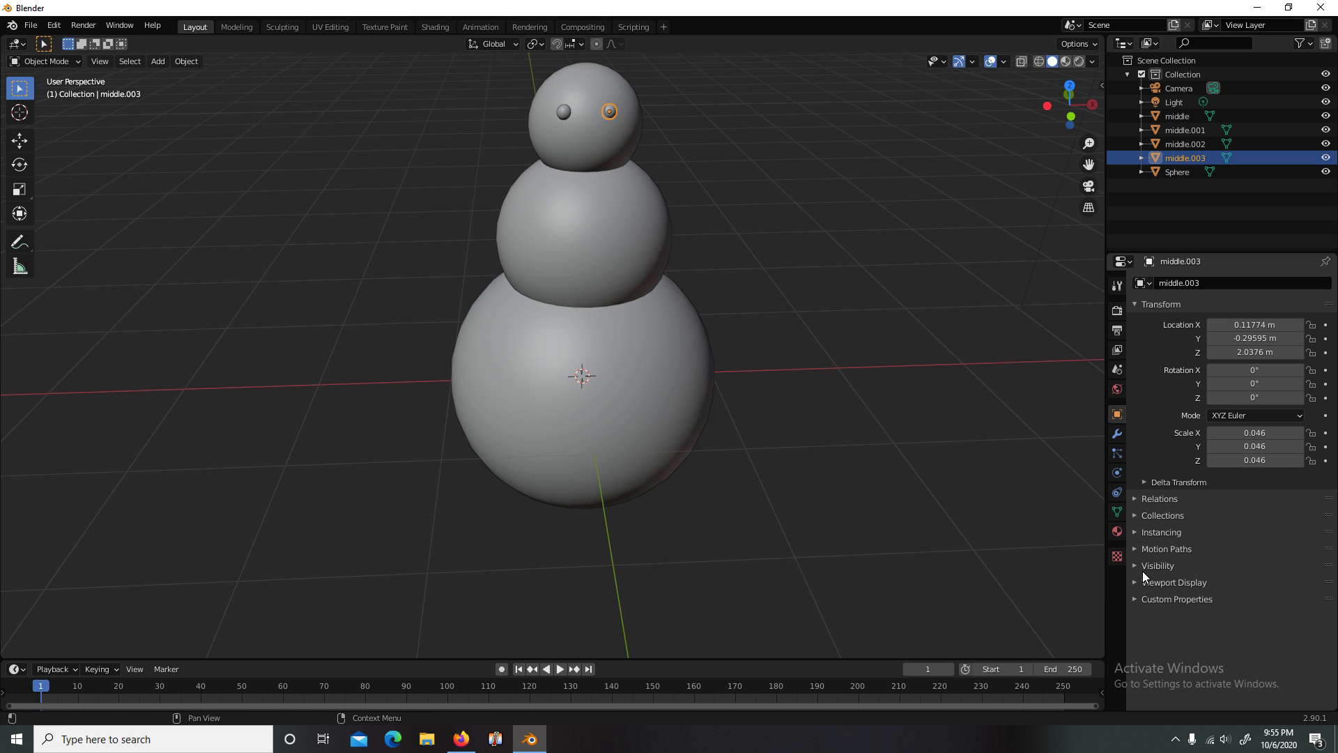
left_click(1119, 533)
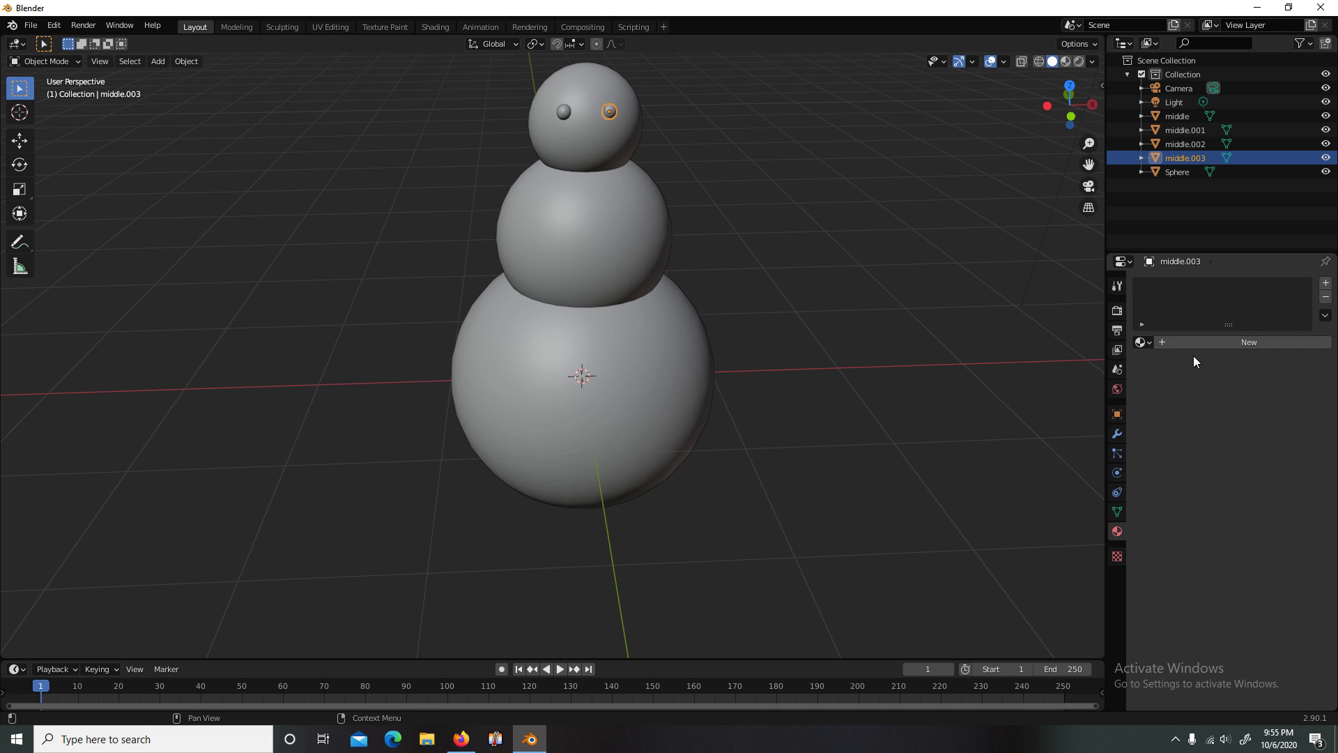
left_click(1224, 341)
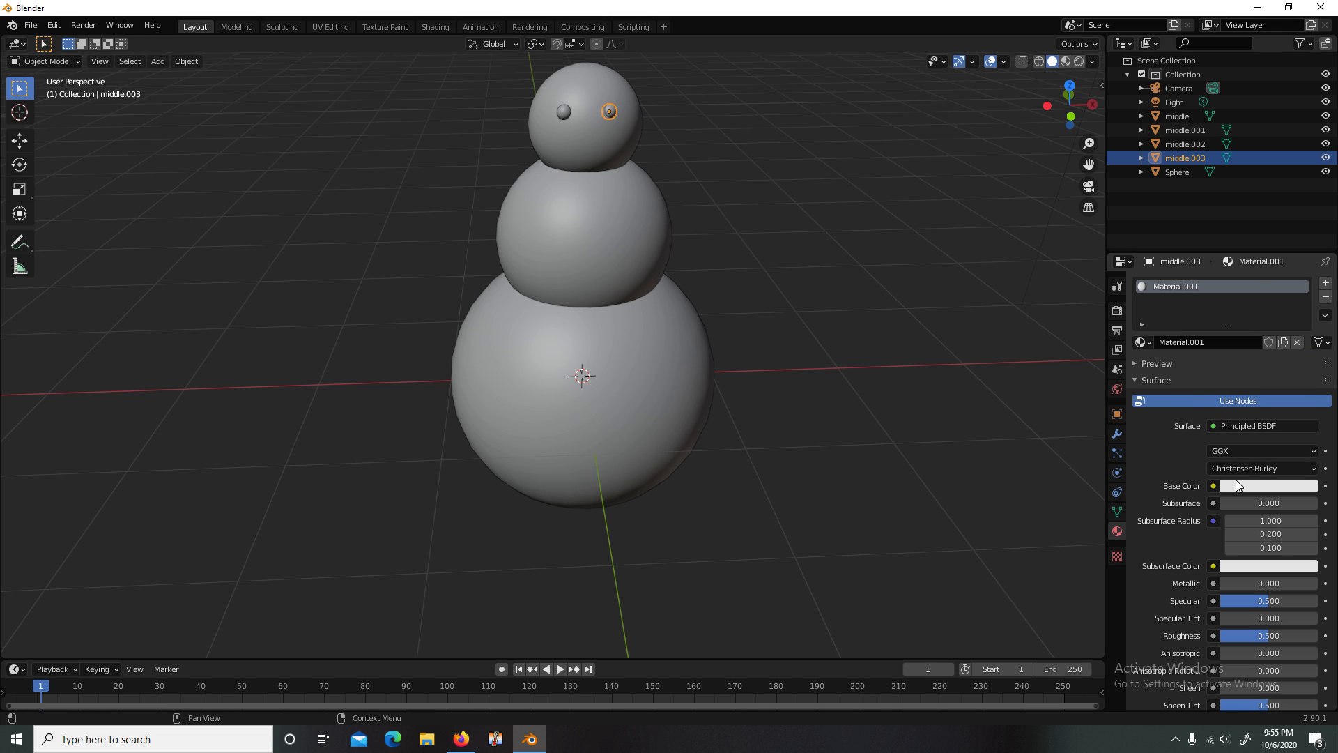
left_click(1267, 486)
left_click_drag(1262, 349, 1247, 339)
left_click_drag(1303, 303, 1307, 379)
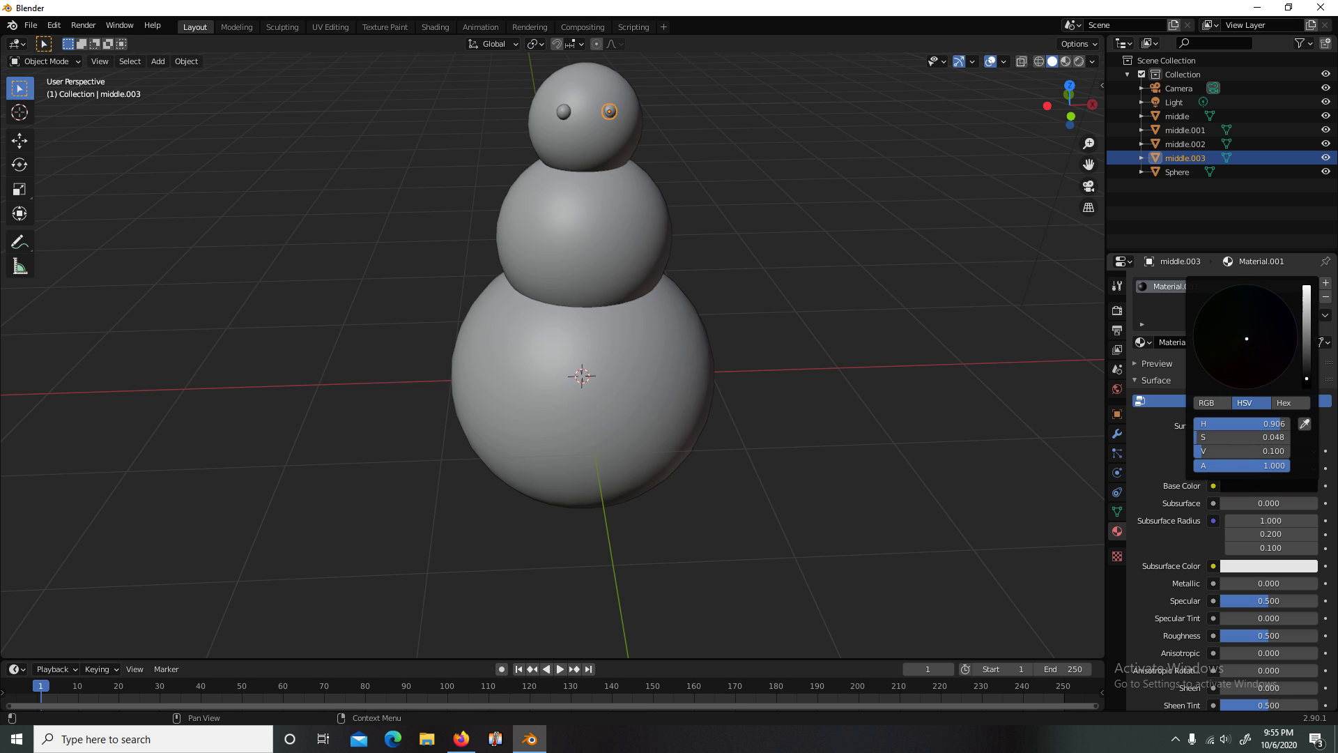
Step: Give the original eye a new material and darken its Base Color value to about 0.093
left_click(566, 109)
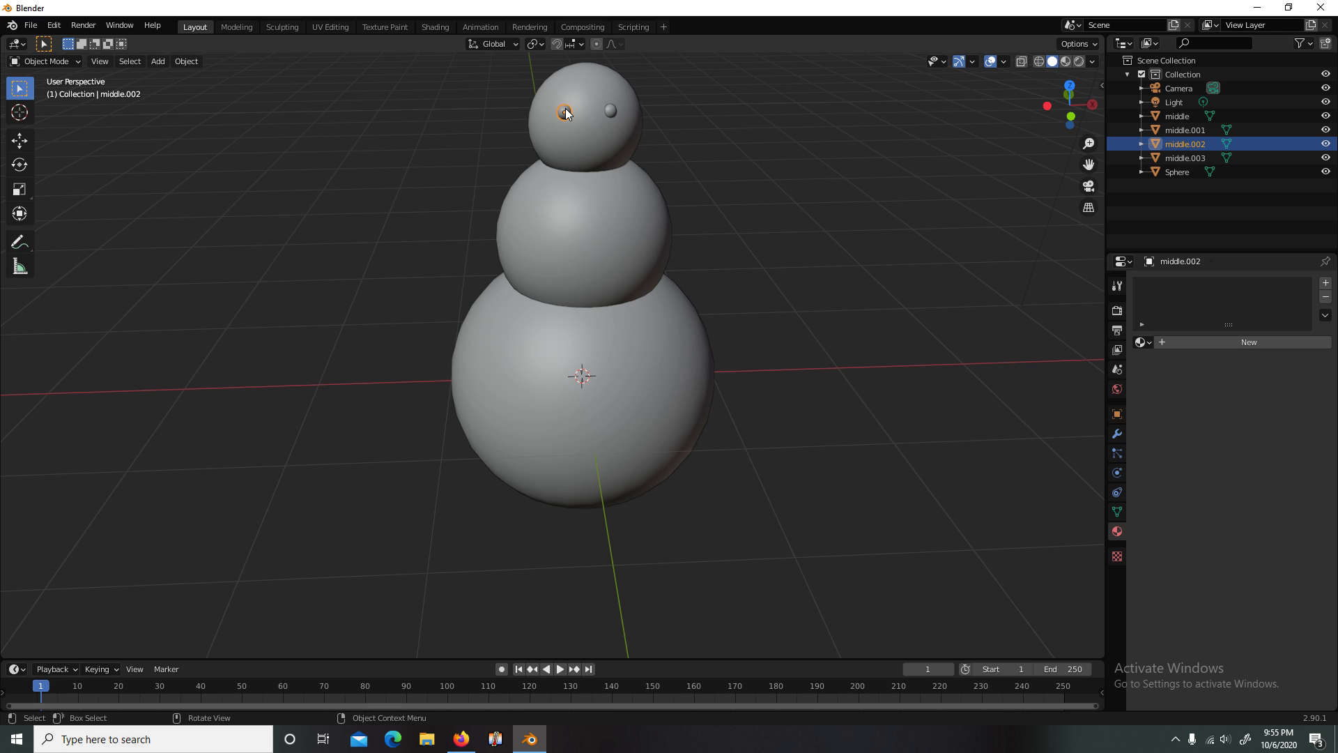
left_click(1218, 342)
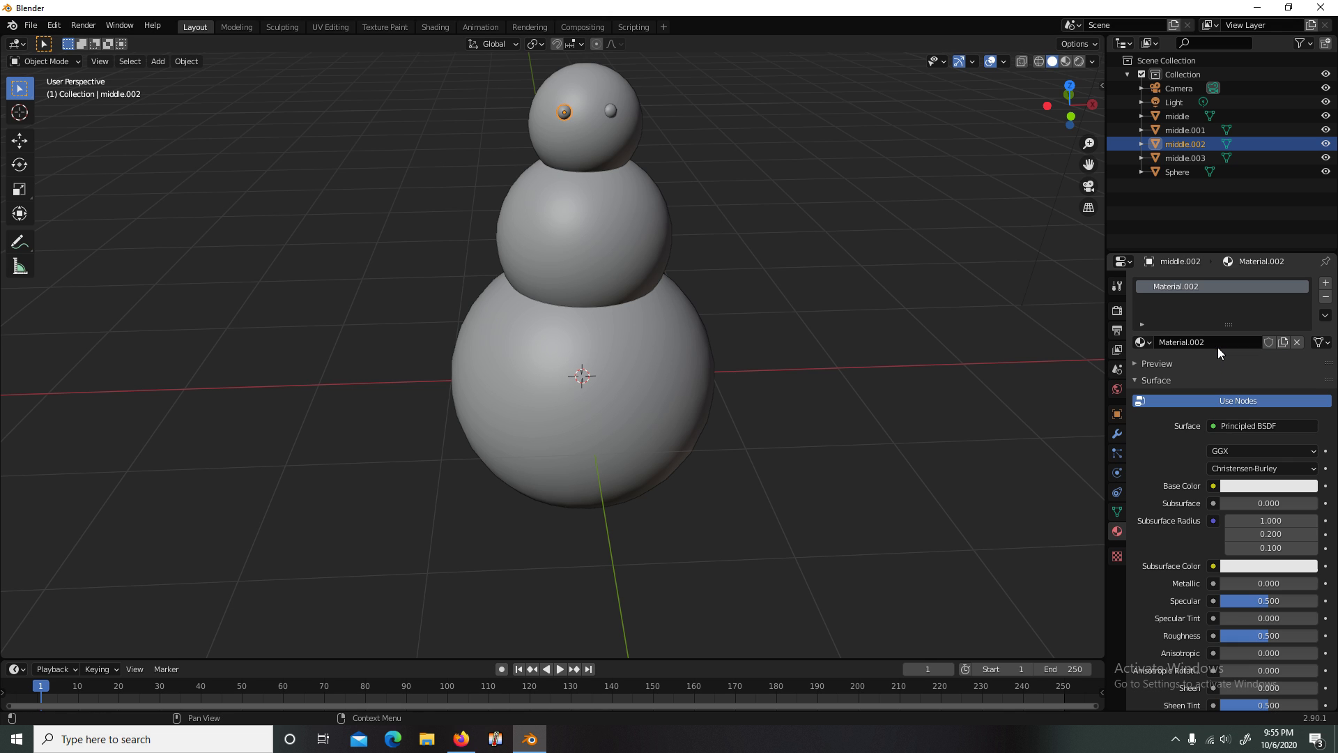
left_click(1263, 486)
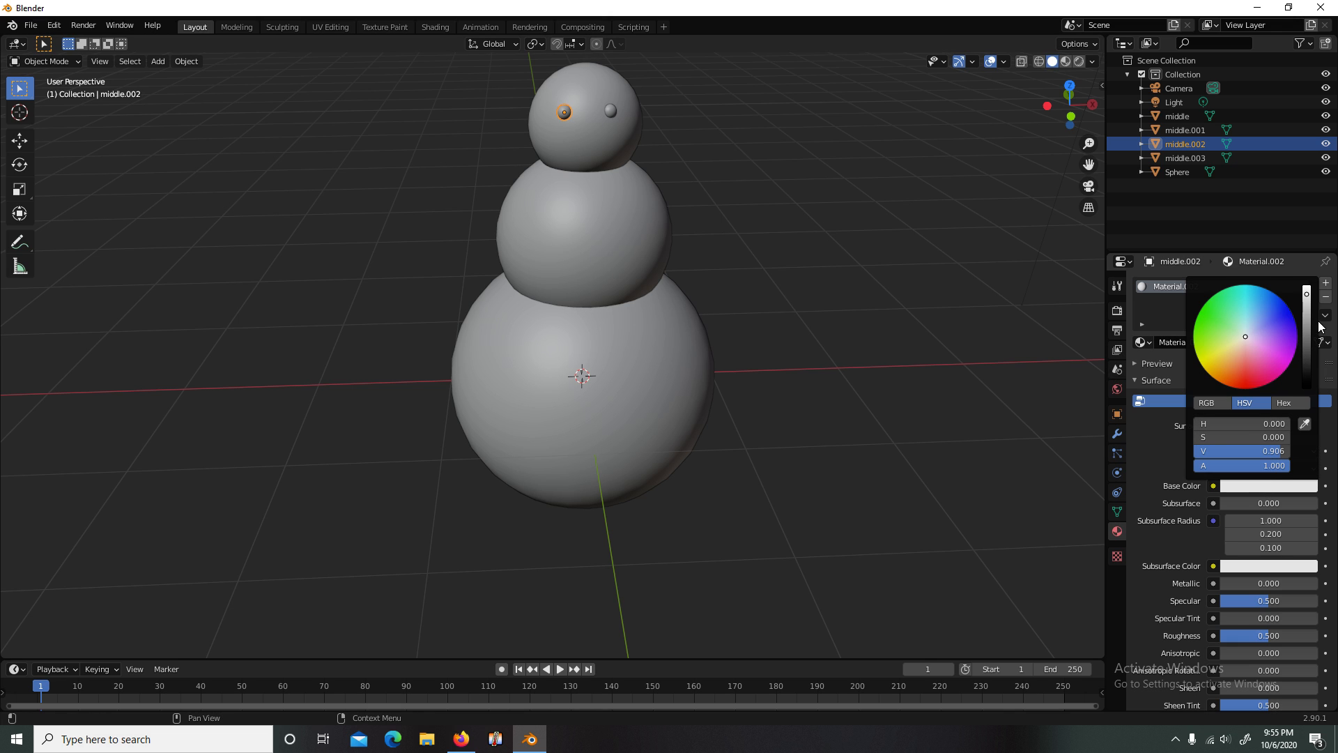
left_click_drag(1307, 295, 1307, 378)
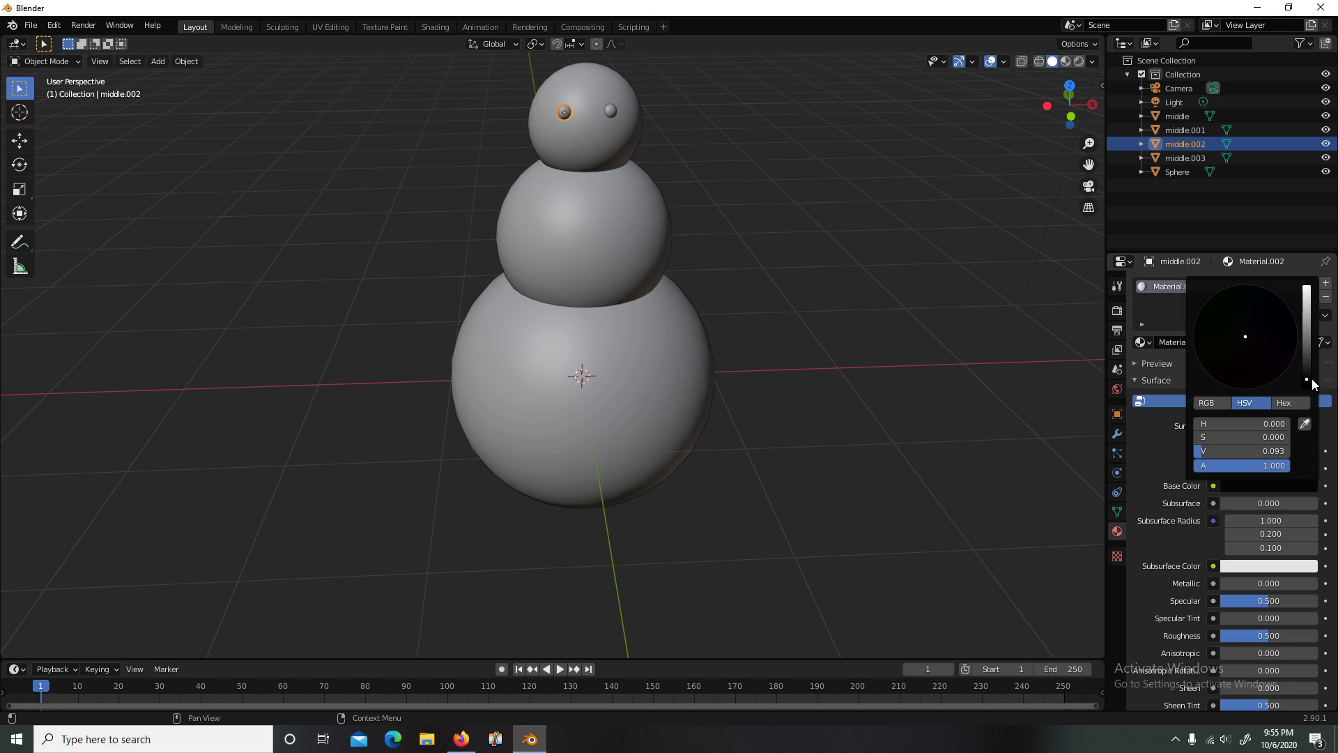
left_click(916, 253)
Step: Add a new material to the head sphere, try a cream tint for its Base Color, and undo the tint
left_click(601, 119)
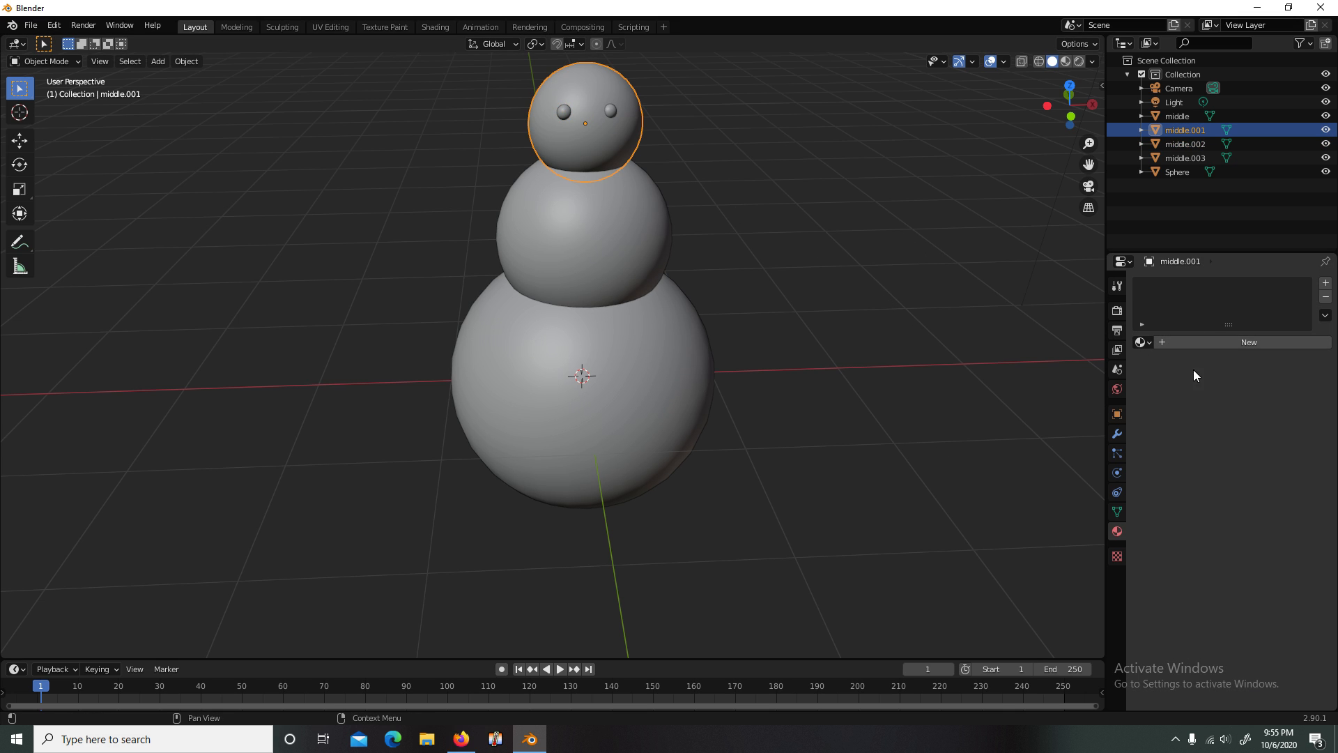
left_click(1248, 342)
left_click(1269, 485)
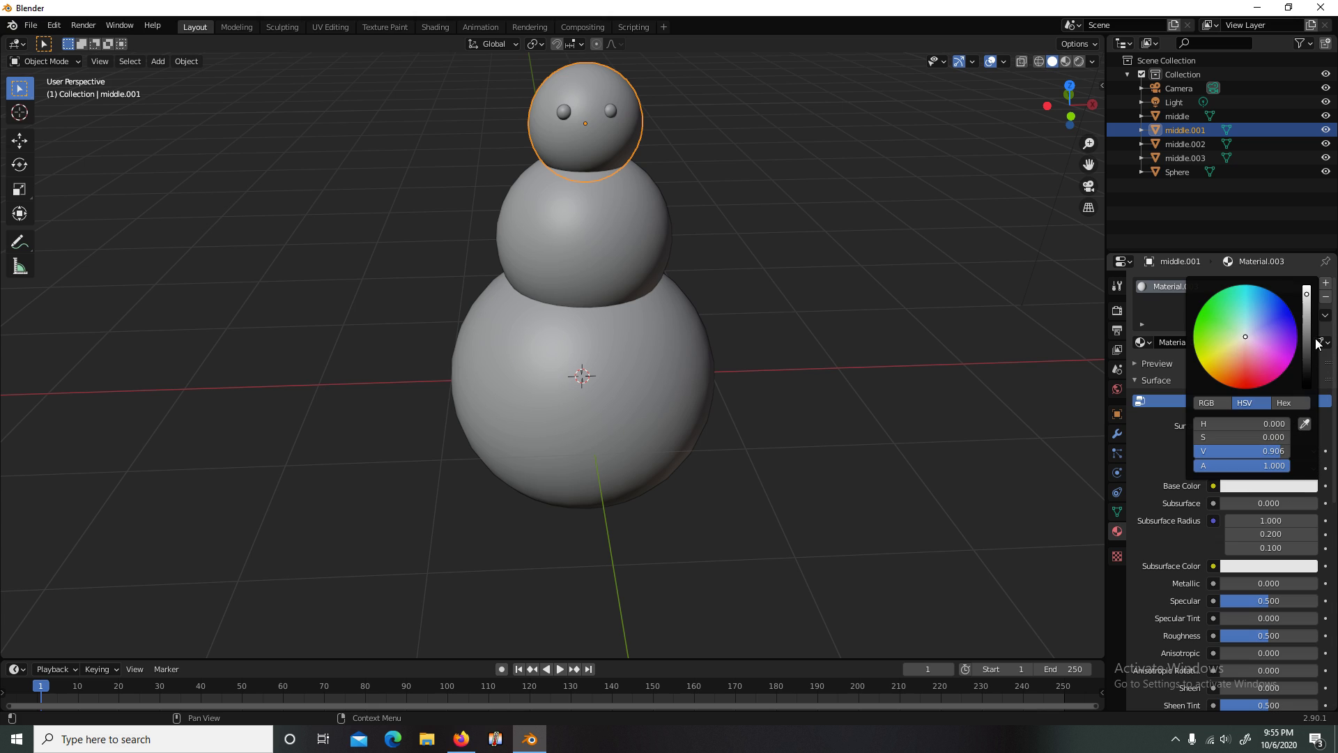
left_click_drag(1308, 301, 1307, 294)
mouse_move(1252, 339)
left_mouse_down()
mouse_move(1212, 307)
mouse_move(1235, 285)
mouse_move(1282, 300)
mouse_move(1297, 342)
mouse_move(1240, 338)
left_mouse_up()
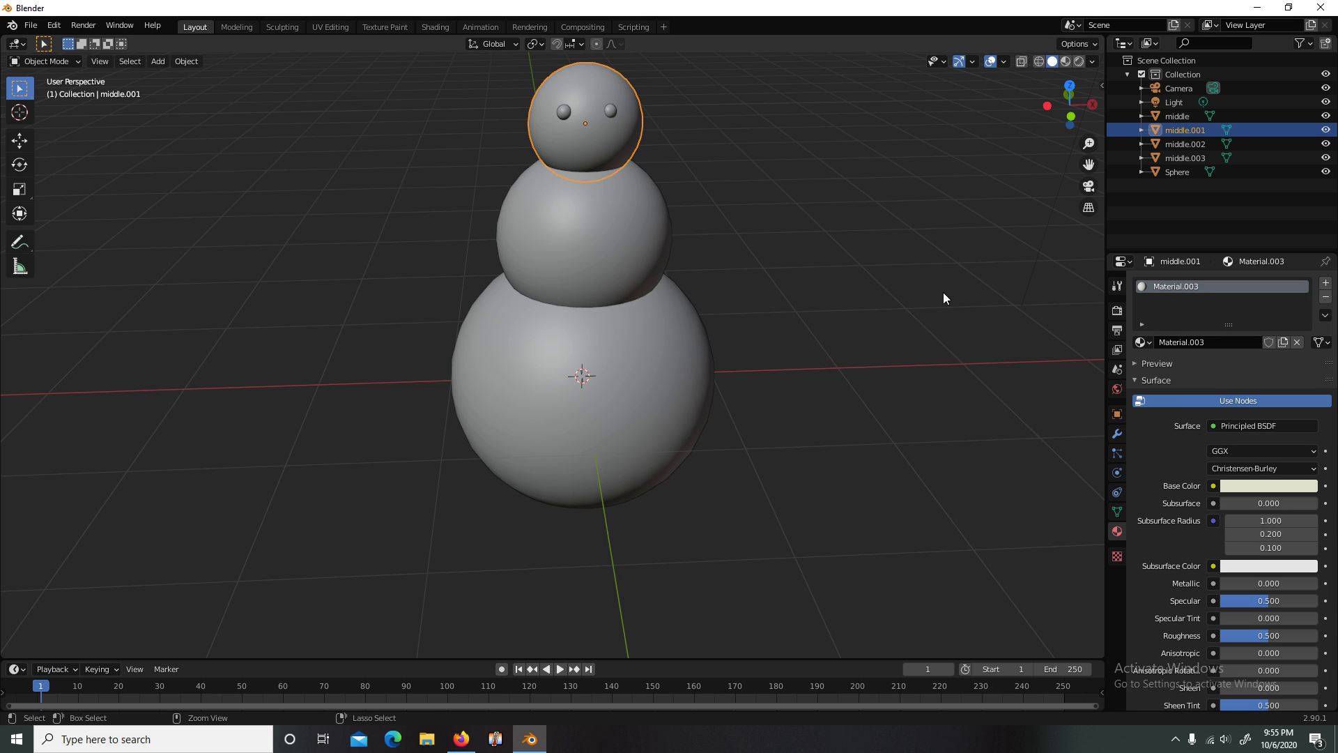
key("ctrl+z")
Step: Check the eye and head materials in Rendered and Material Preview shading and return to Solid shading
left_click(566, 114)
left_click(611, 112)
left_click(613, 117)
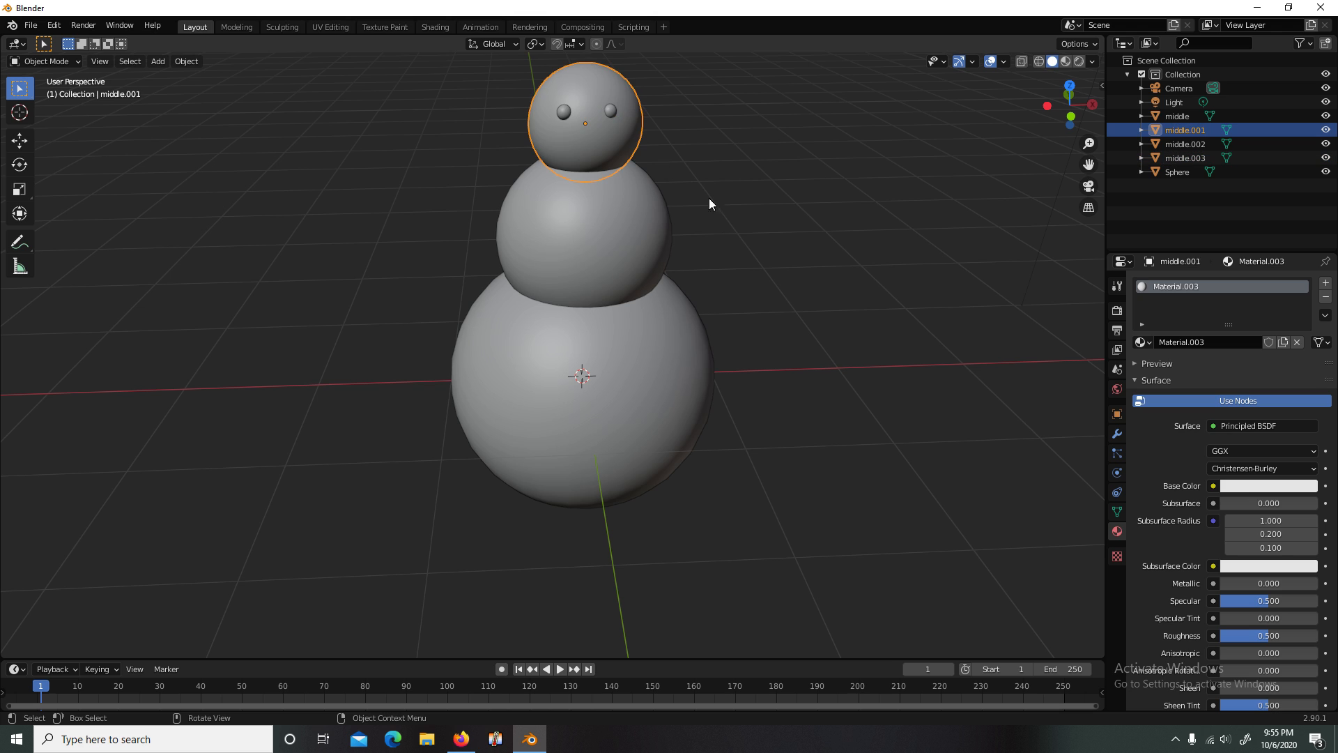
left_click(1078, 62)
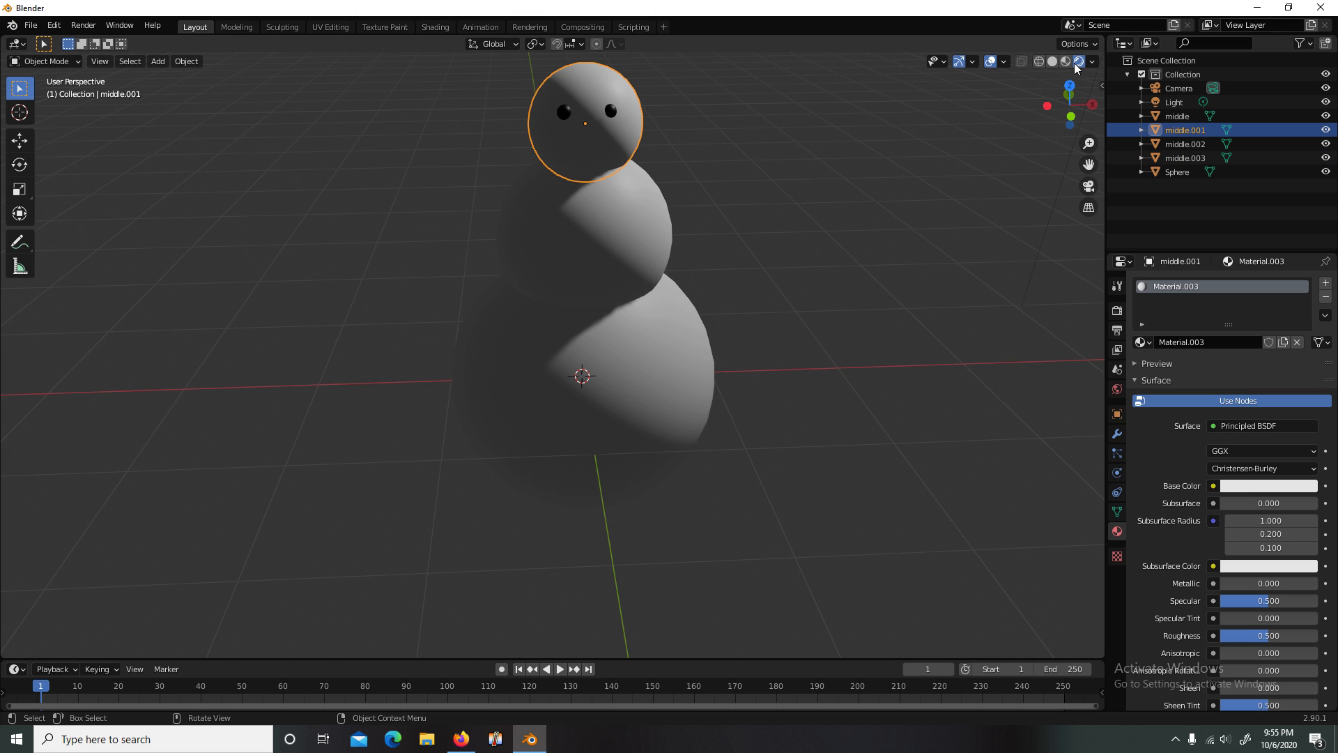
scroll(726, 177, "up", 3)
scroll(726, 177, "down", 5)
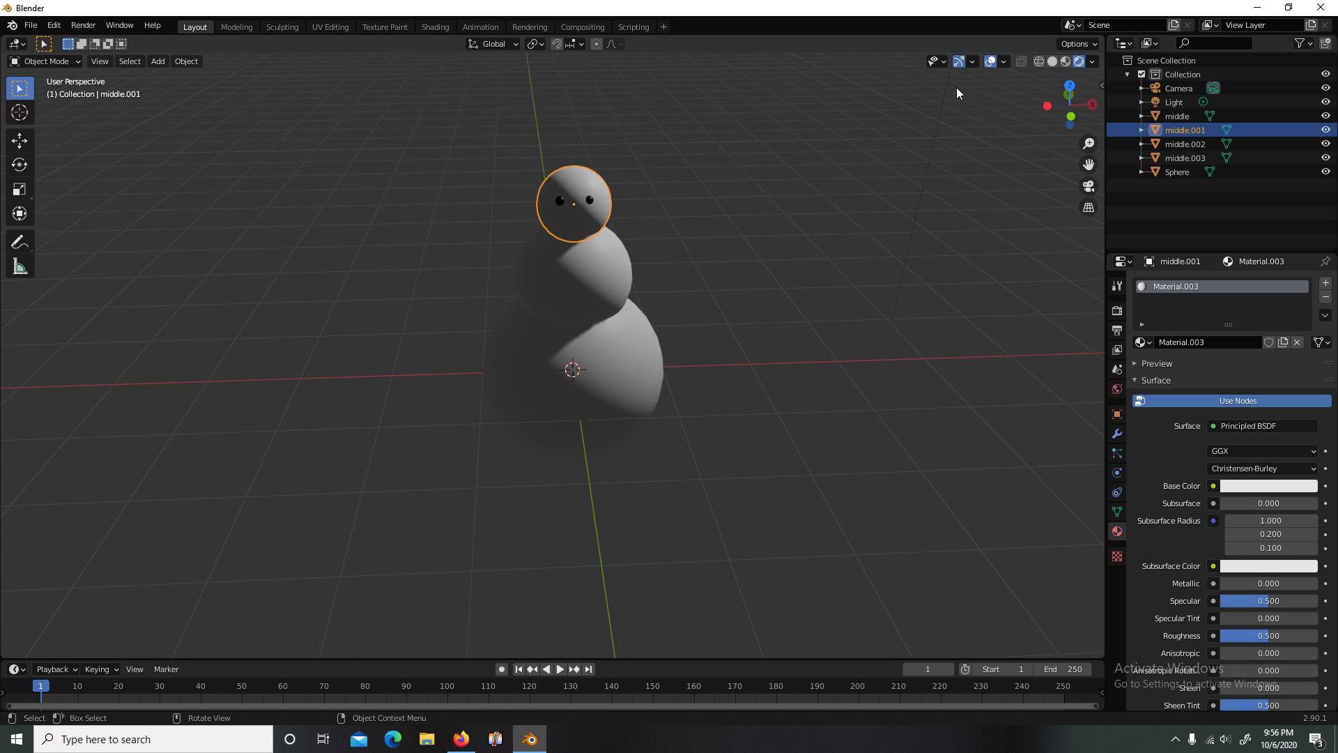
left_click(1054, 63)
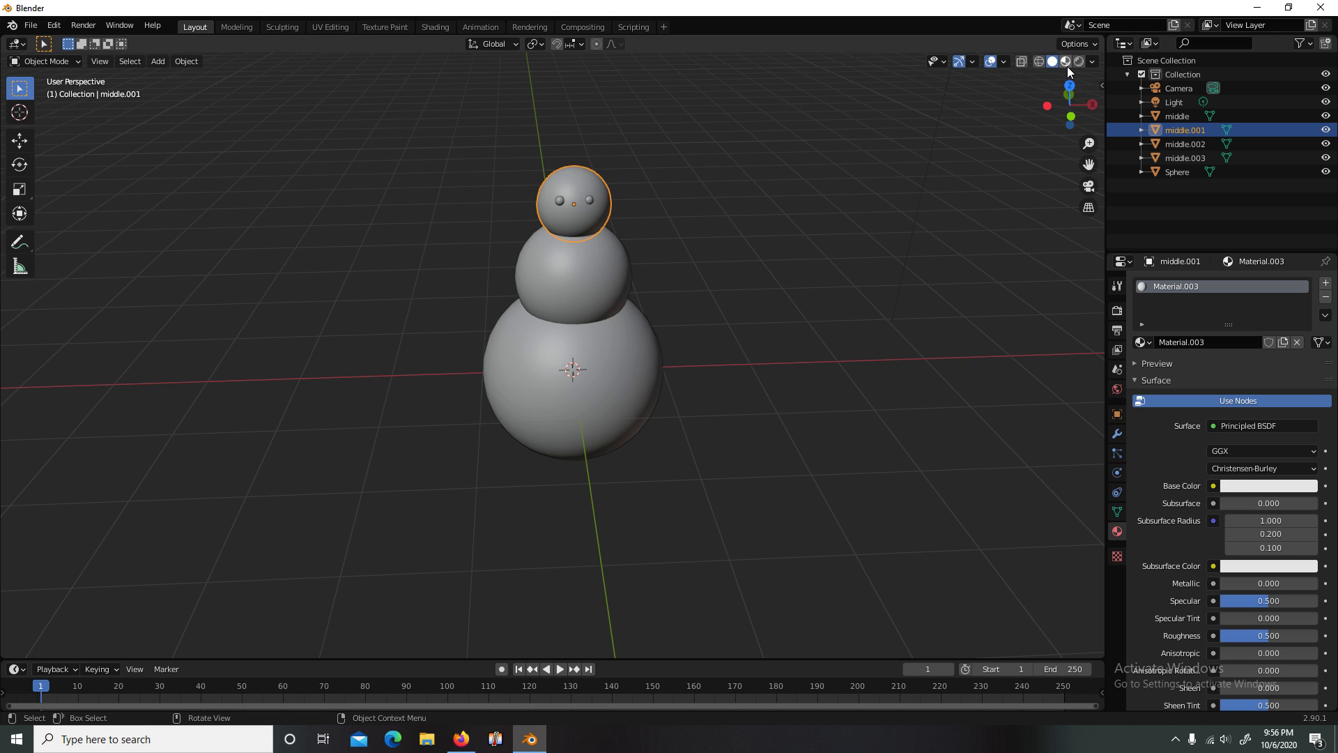
left_click(1064, 63)
left_click(1052, 62)
scroll(734, 217, "up", 3)
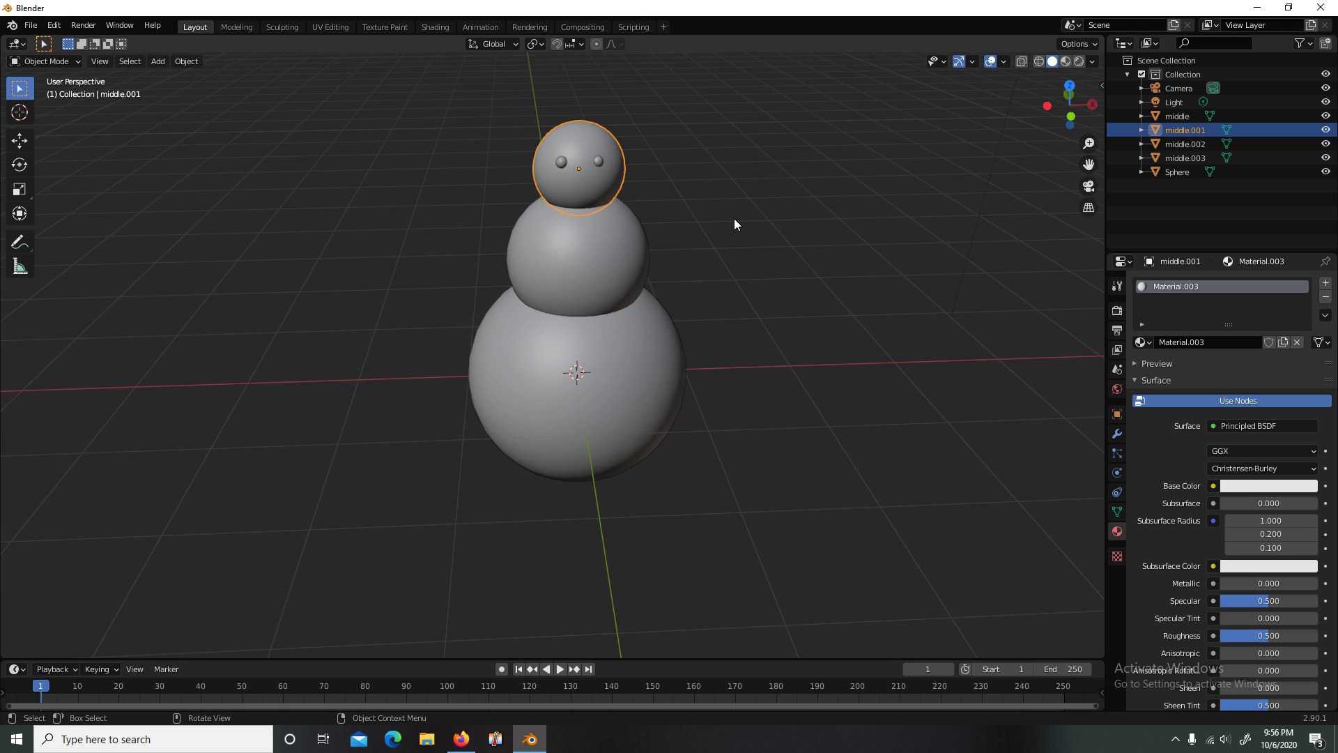
scroll(642, 279, "up", 2)
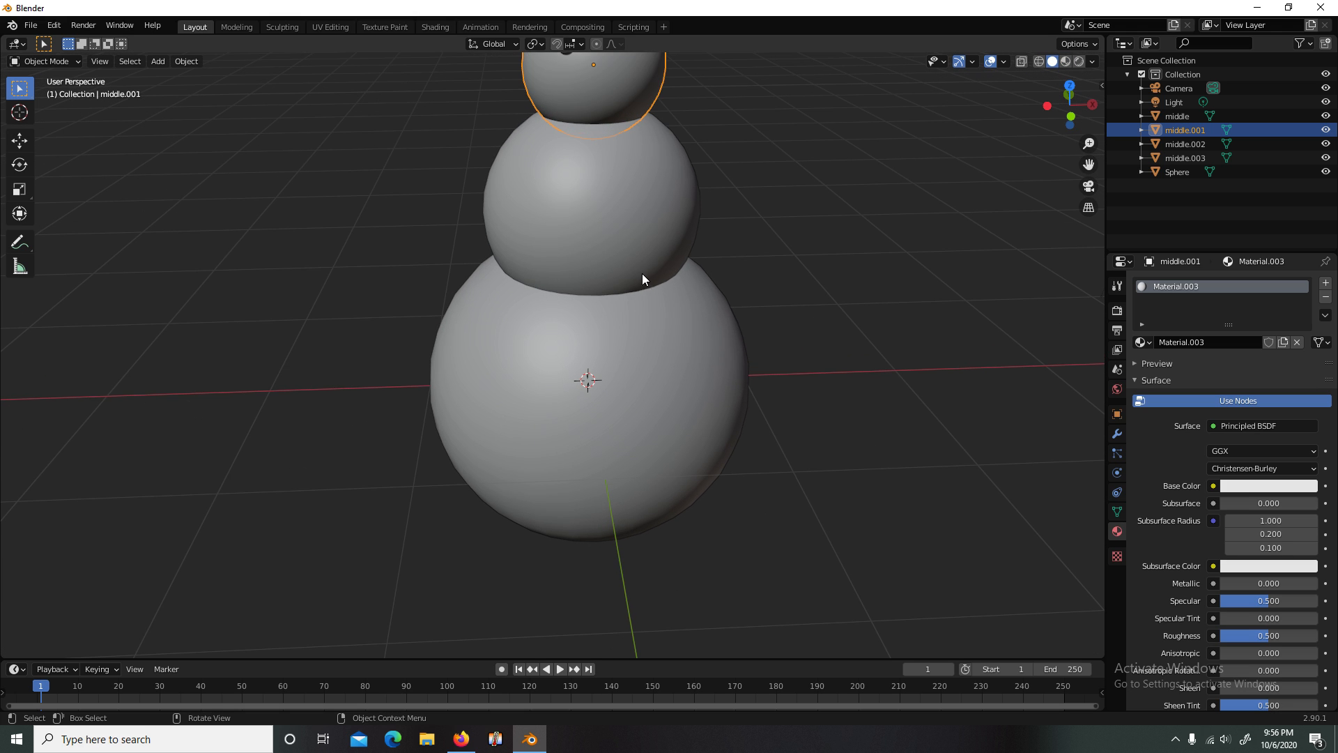
Step: Add a cone mesh at the scene centre and scale it down uniformly until it fits well inside the bottom sphere
left_click(149, 61)
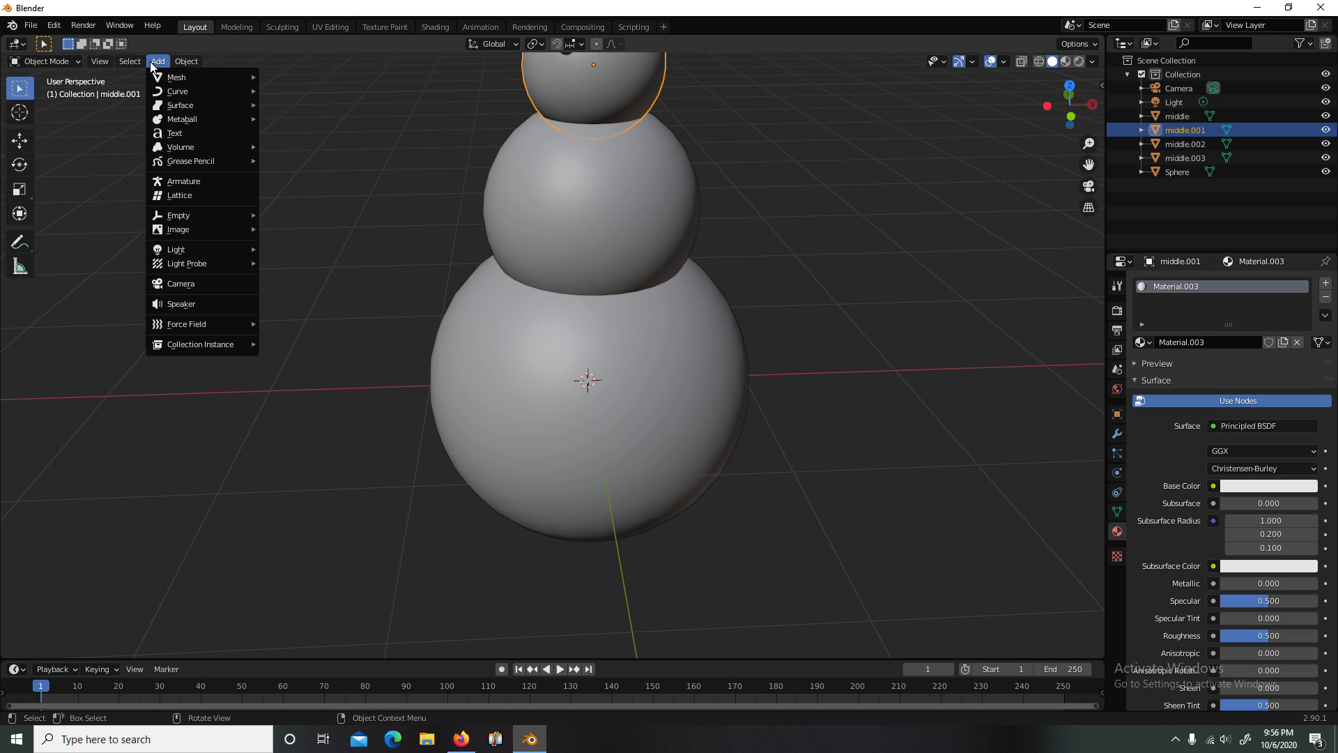
mouse_move(168, 75)
left_click(286, 159)
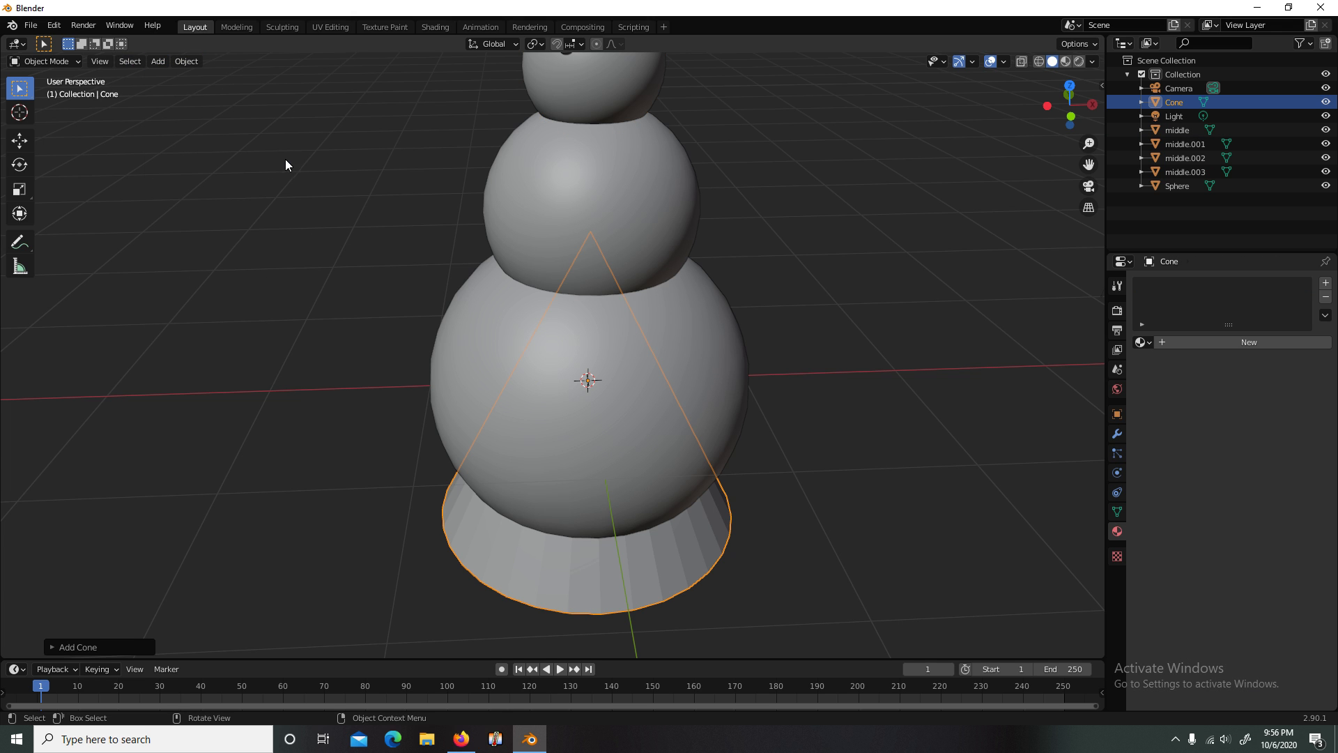
mouse_move(747, 370)
middle_mouse_down()
mouse_move(739, 320)
mouse_move(764, 352)
middle_mouse_up()
key("s")
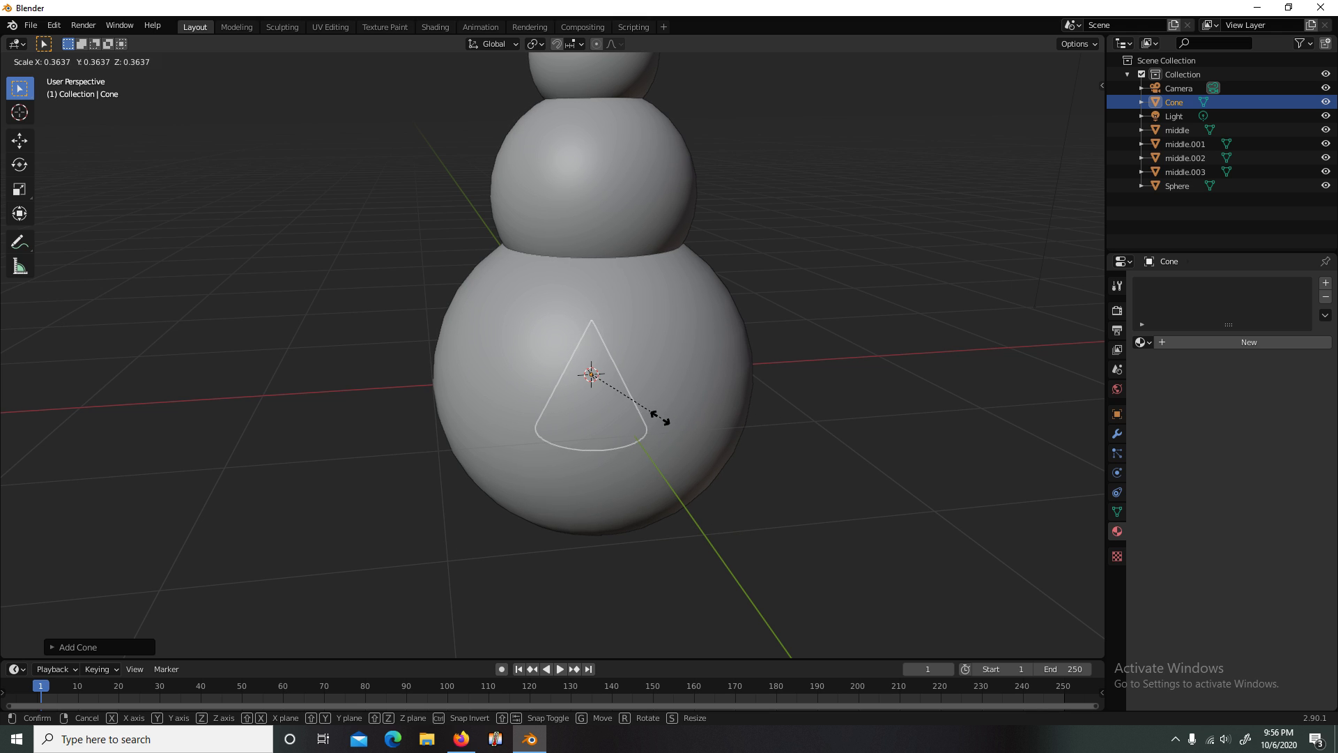
left_click(637, 413)
Step: Stretch the cone along the Z axis into a long, narrow carrot shape
key("s")
key("z")
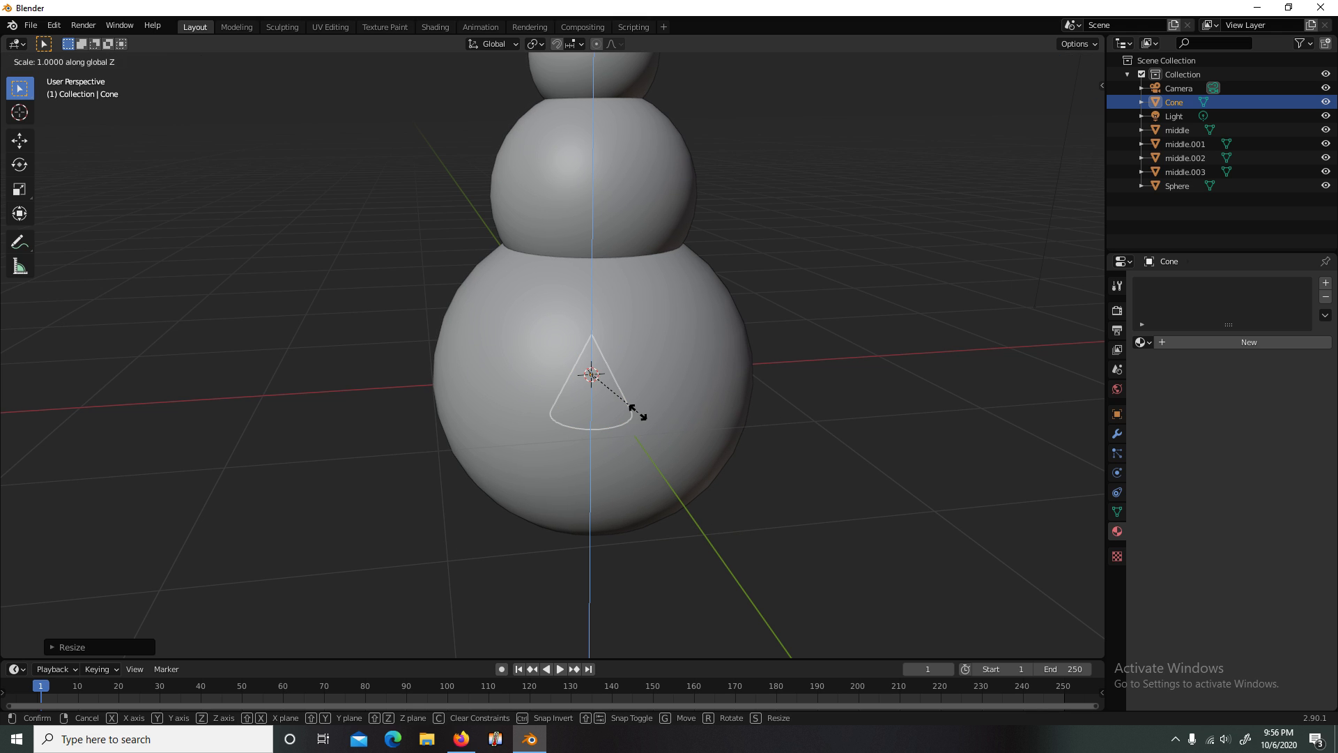
left_click(639, 521)
middle_click_drag(808, 444, 711, 409)
scroll(625, 394, "down", 2)
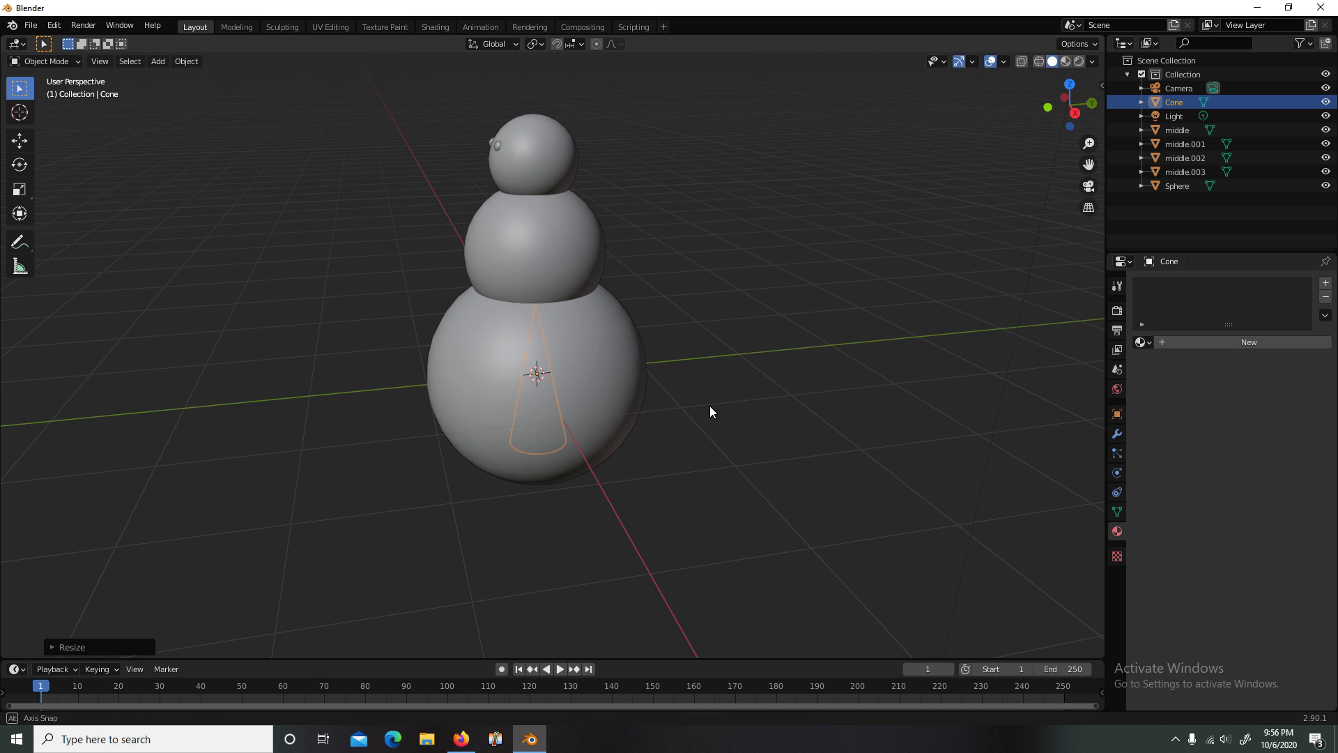
Step: Raise the cone along the Z axis until its base overlaps the upper part of the snowman's head
key("g")
key("z")
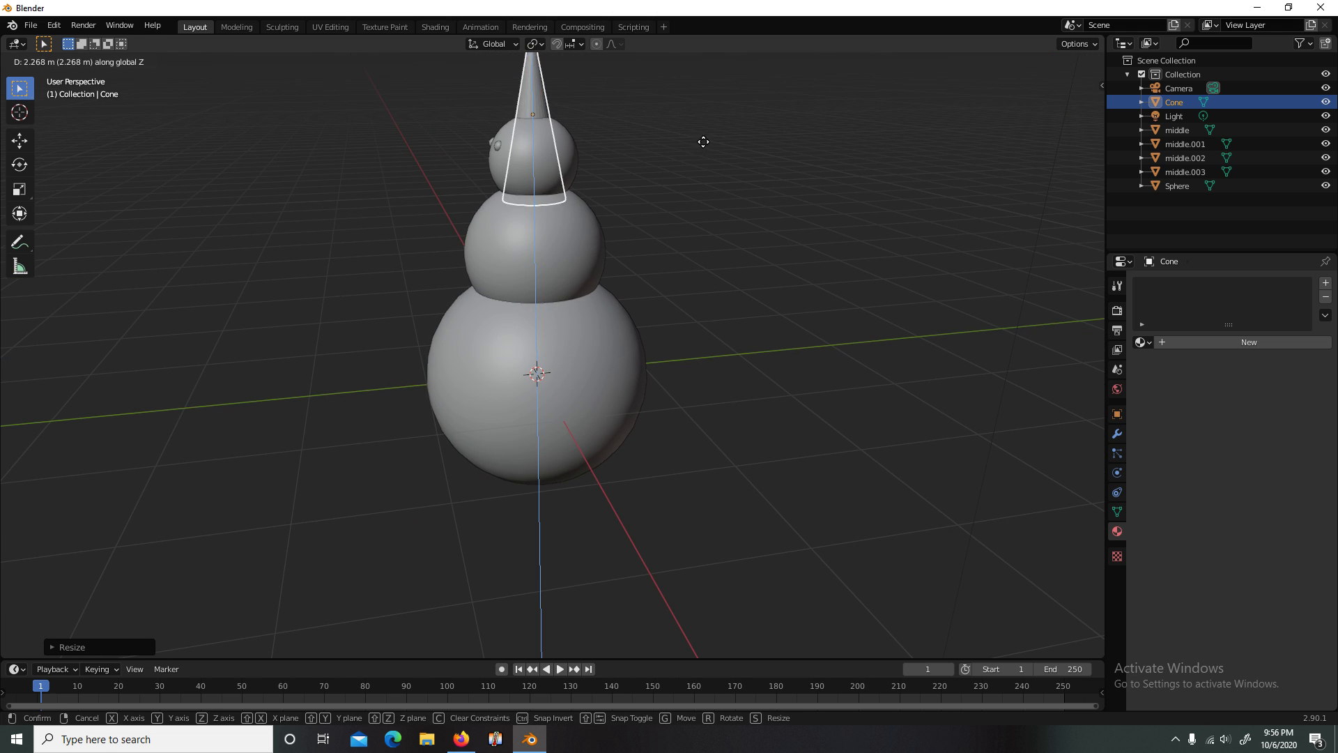
left_click(699, 114)
scroll(605, 120, "down", 3)
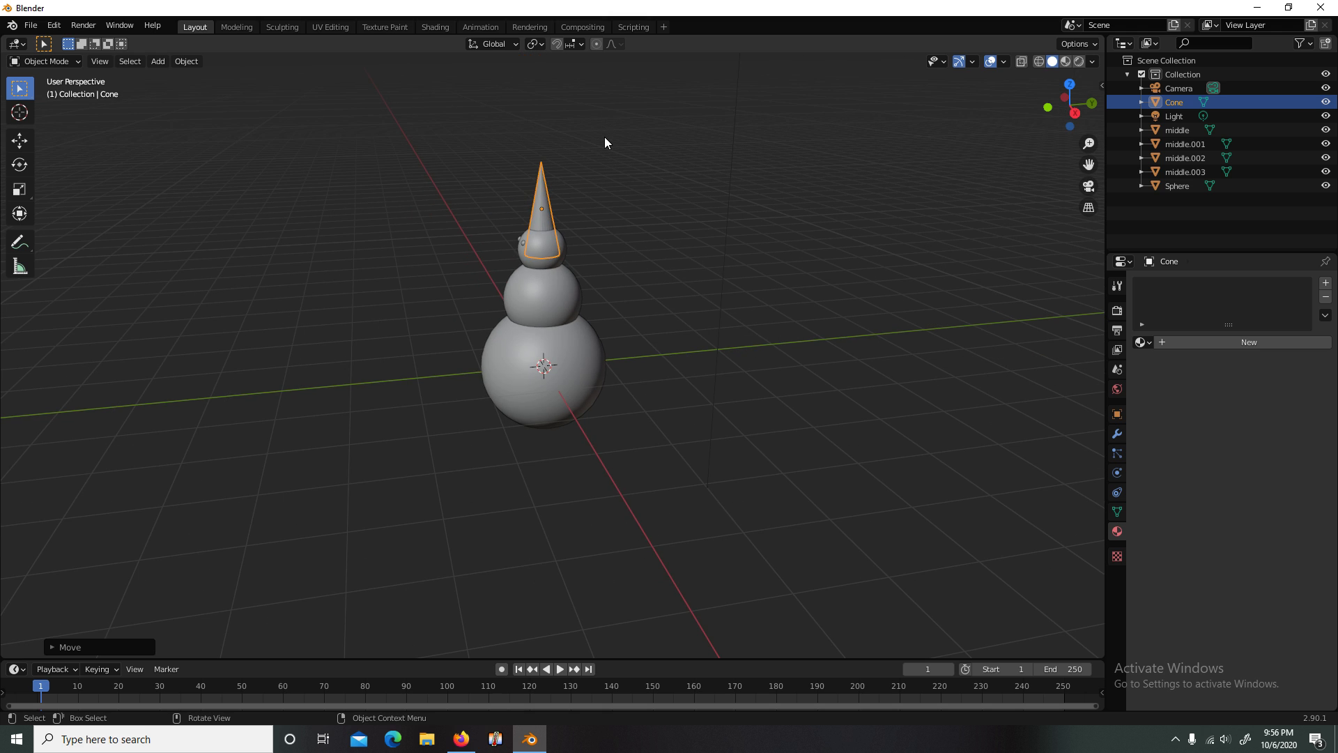
Step: Shorten the cone to about 0.75 of its length along the Z axis and scale it down slightly overall
key("s")
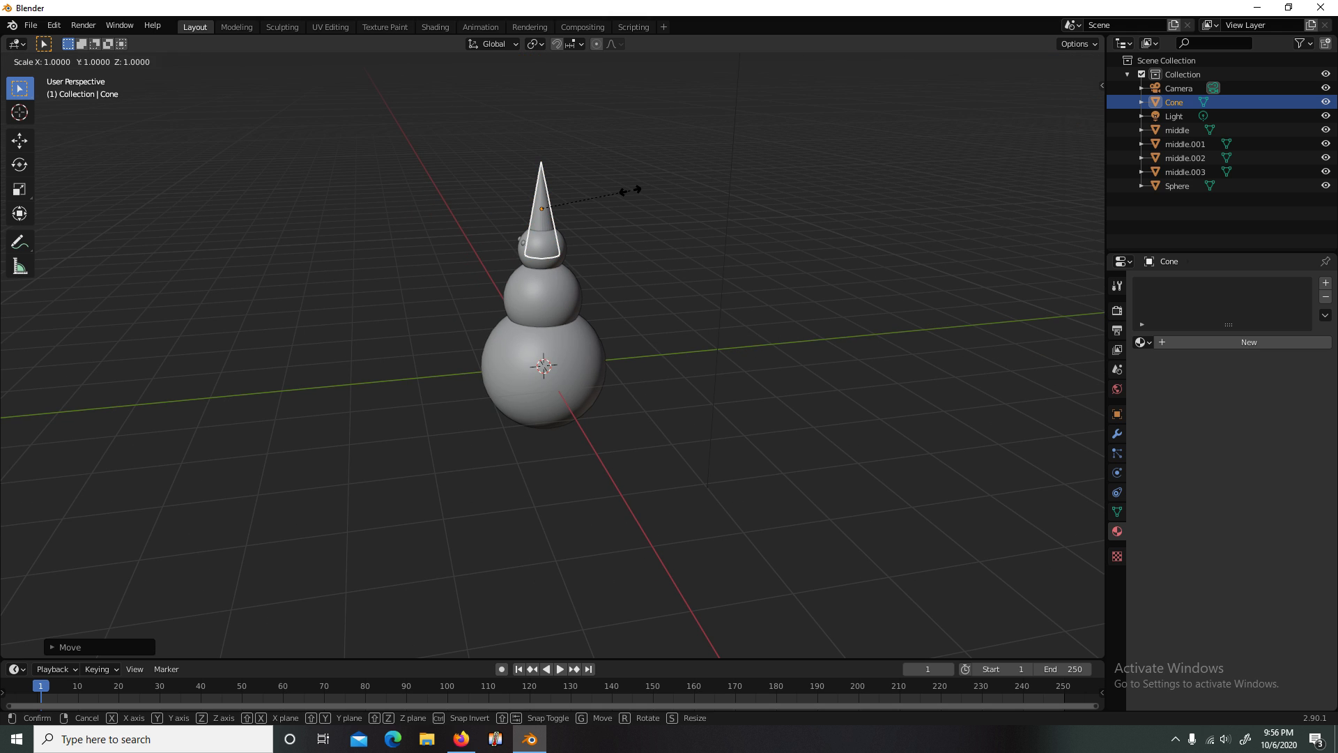
key("z")
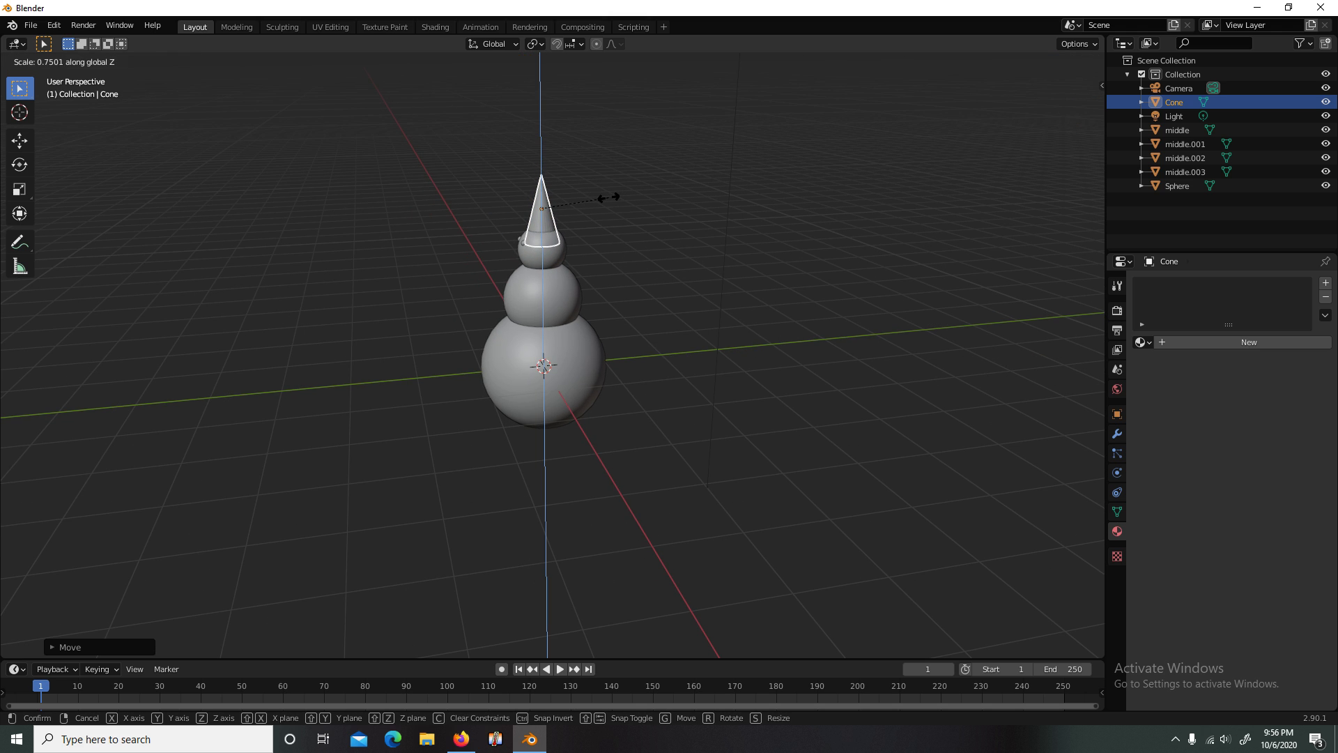
left_click(609, 198)
middle_click_drag(609, 198, 791, 232)
key("s")
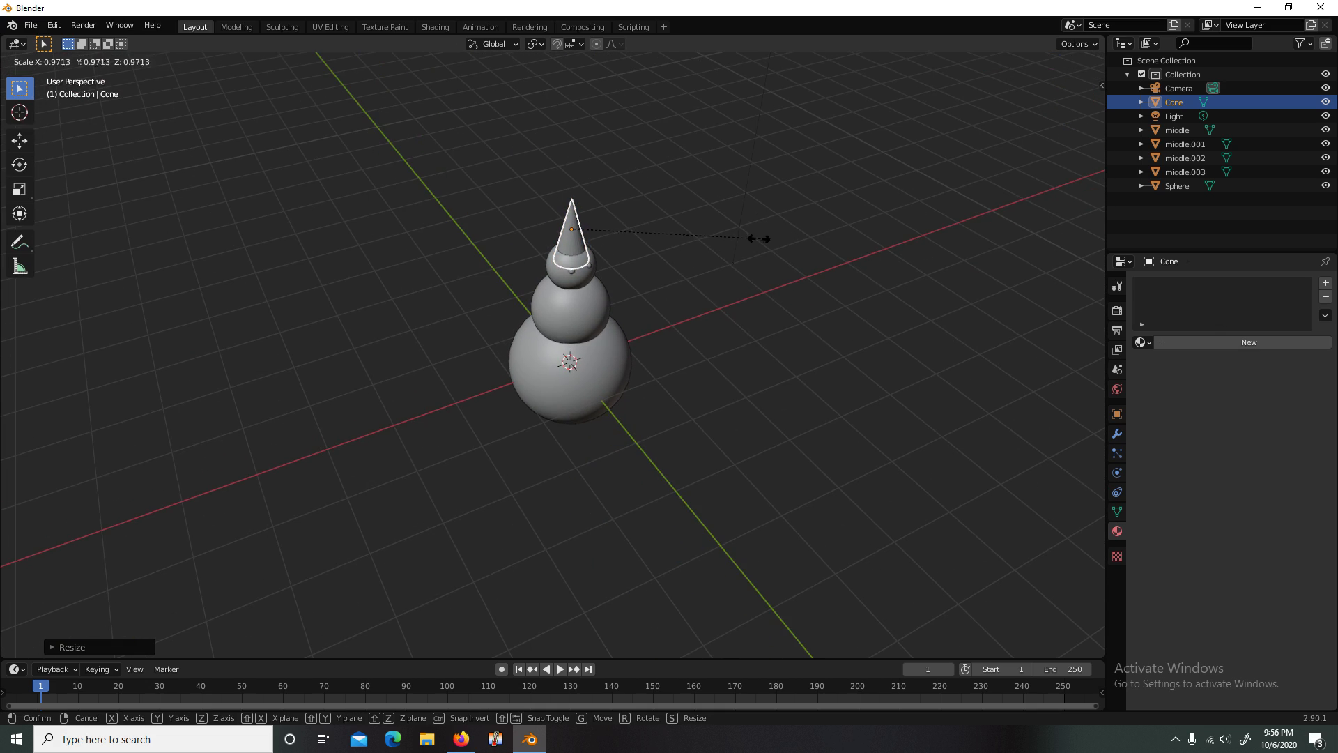
left_click(680, 225)
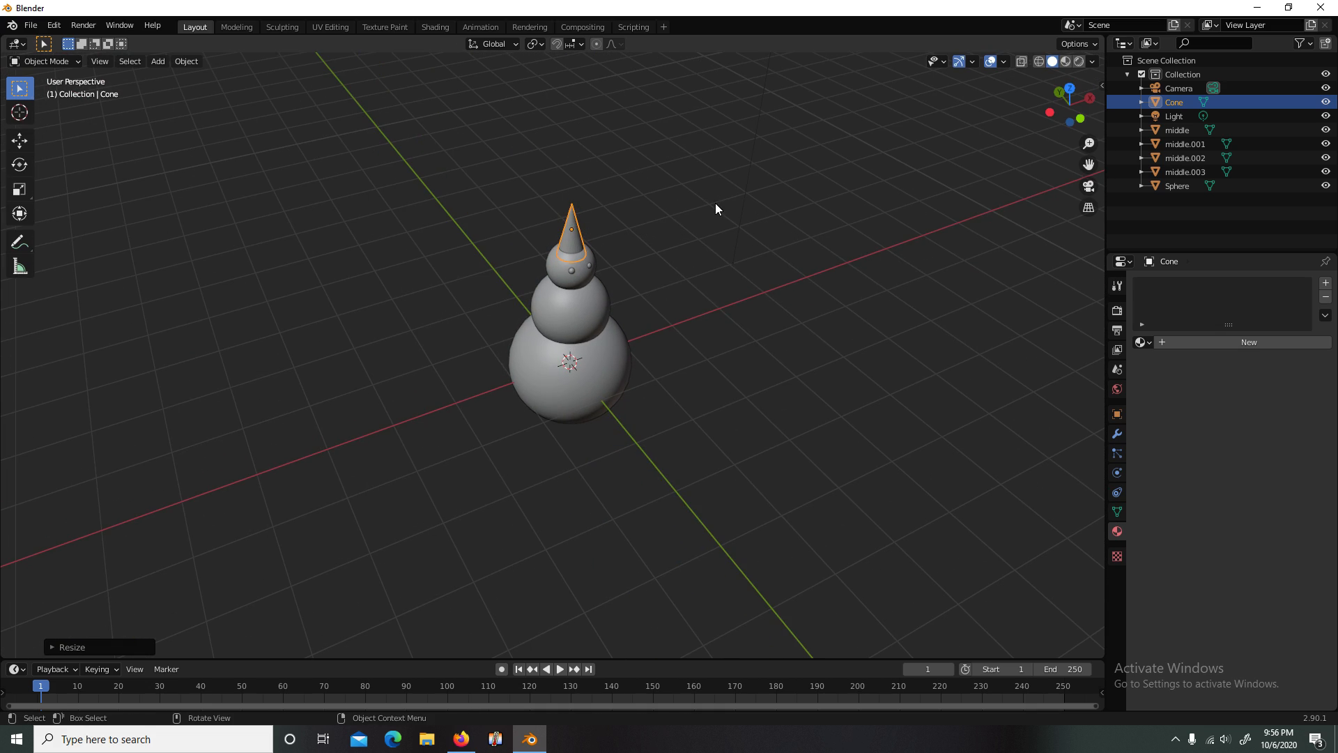
middle_click_drag(716, 205, 515, 171)
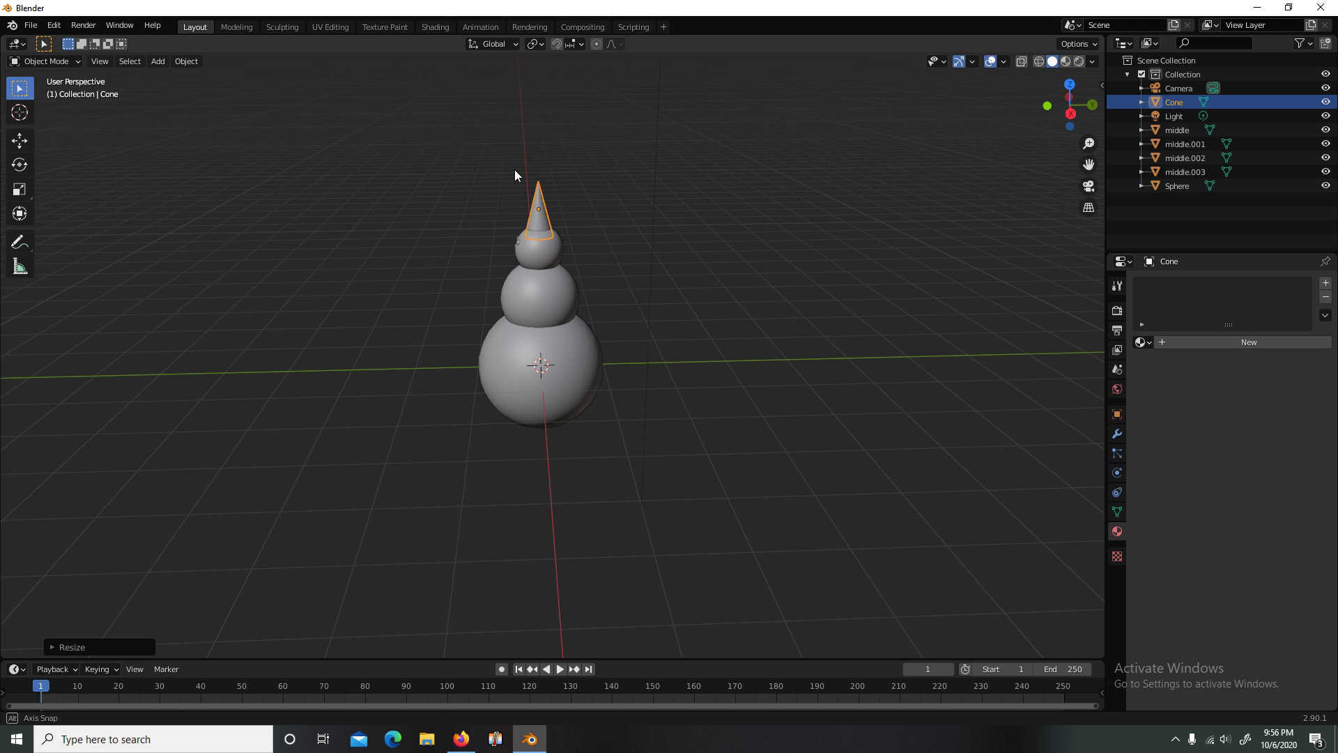
Step: Rotate the cone 90 degrees about the X axis so its tip points toward the eye side of the head
left_click(594, 173)
scroll(597, 170, "up", 6)
middle_click_drag(609, 105, 665, 299, "shift")
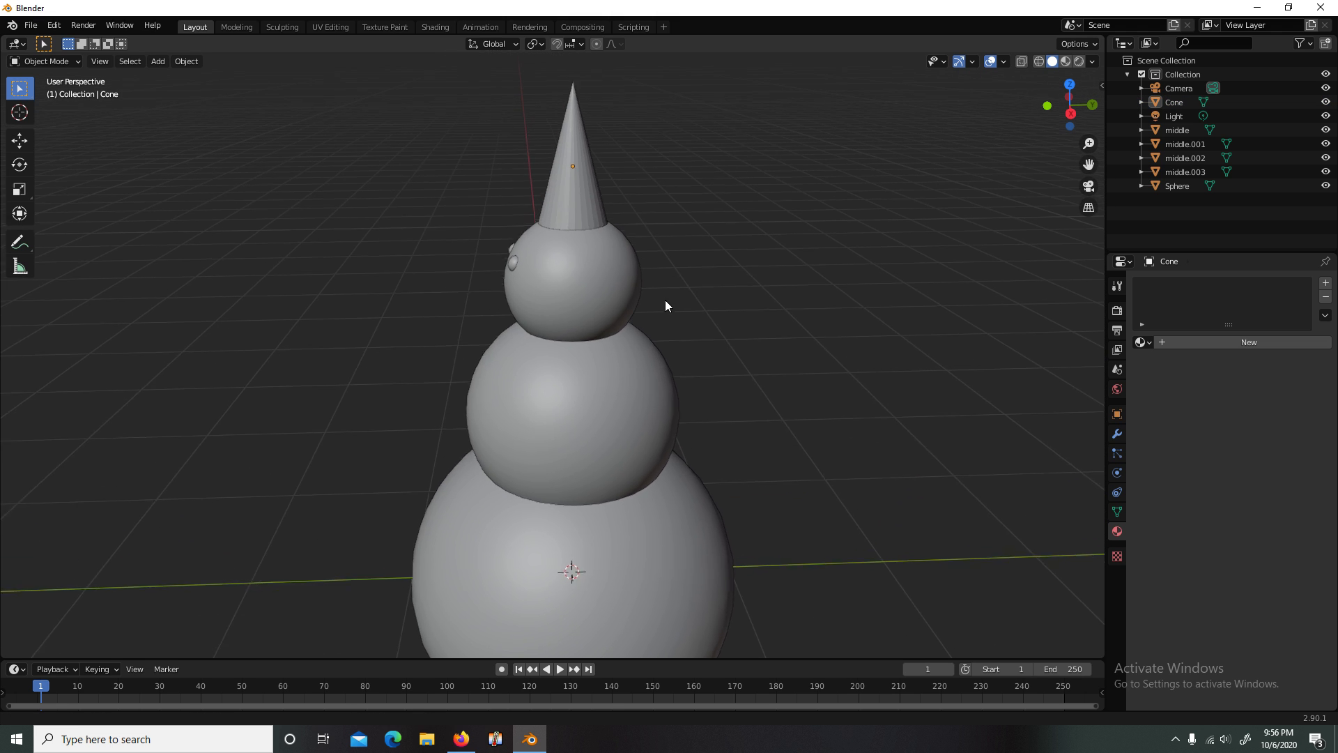
scroll(648, 279, "down", 2)
left_click(583, 192)
middle_click_drag(610, 56, 553, 213)
scroll(791, 204, "down", 3)
scroll(773, 196, "up", 3)
key("r")
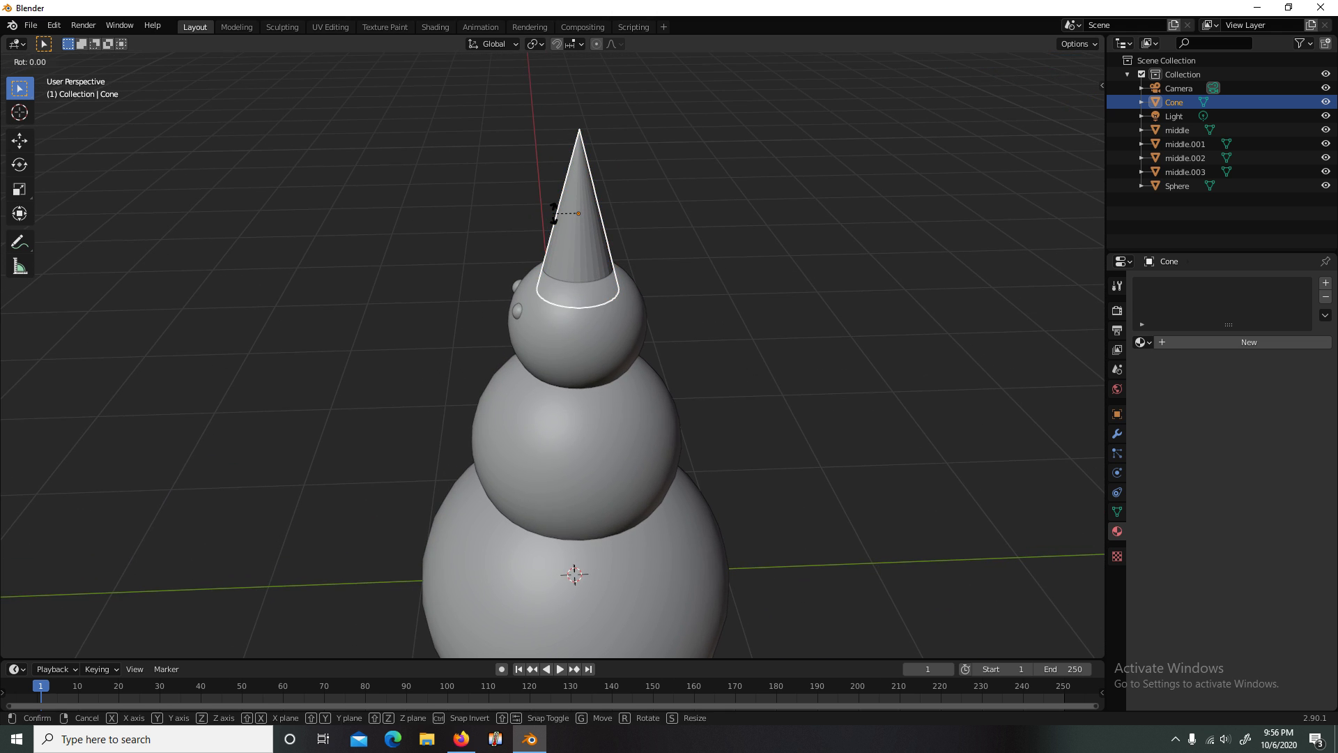
key("x")
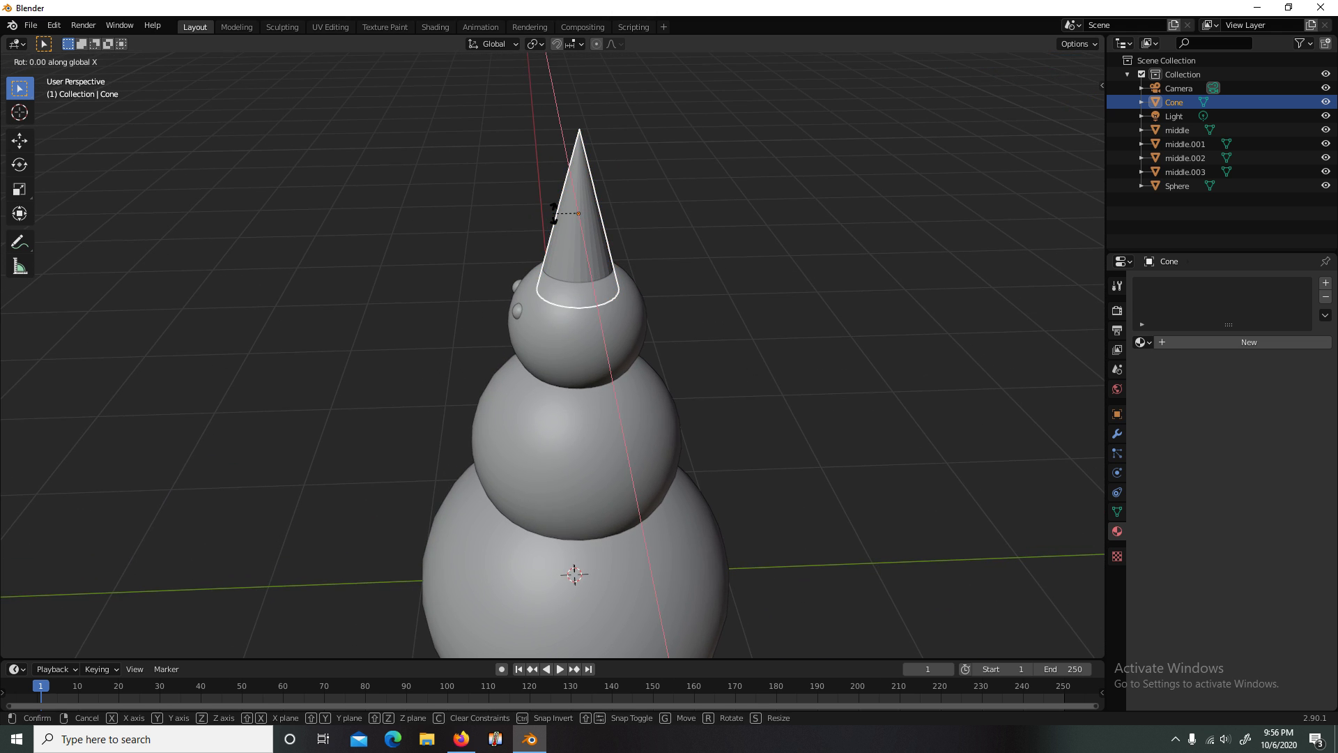
type("90")
key("Return")
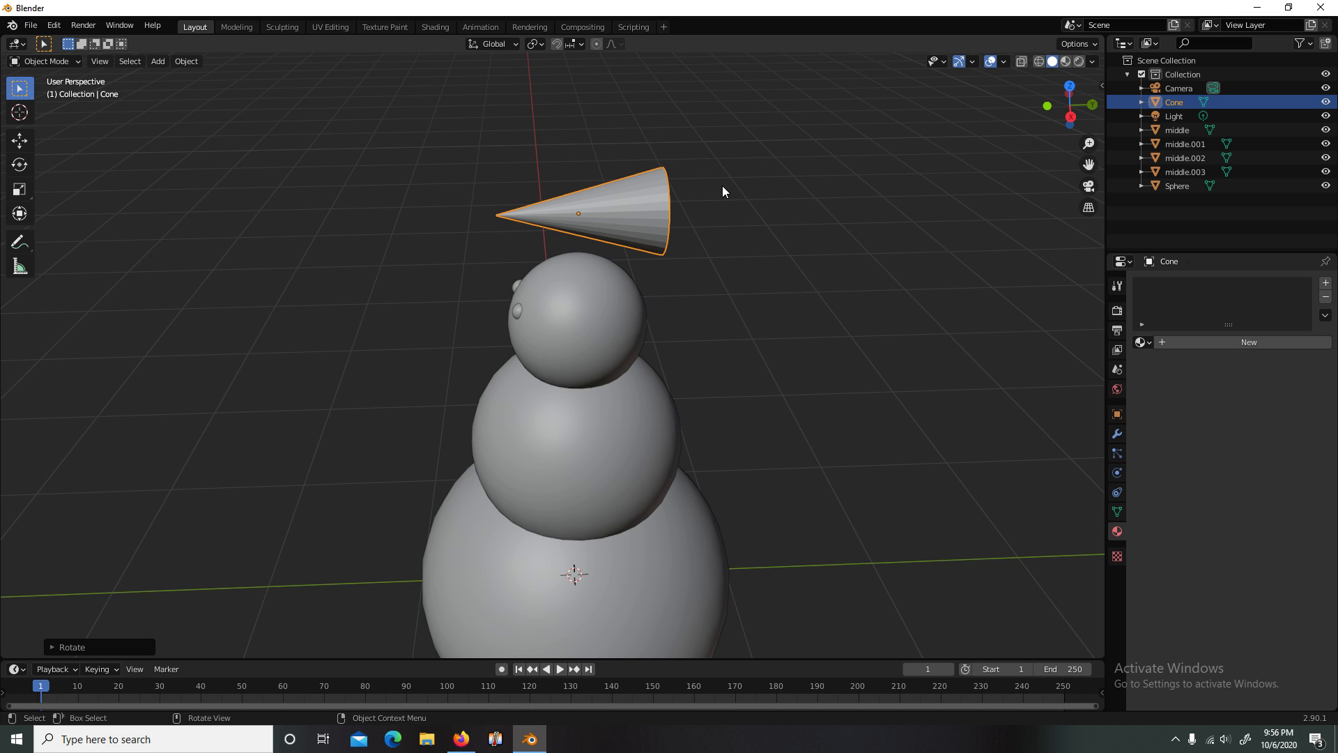
Step: Lower the cone into the head and move it along the Y axis so its tip protrudes below the eyes as a nose
key("g")
key("z")
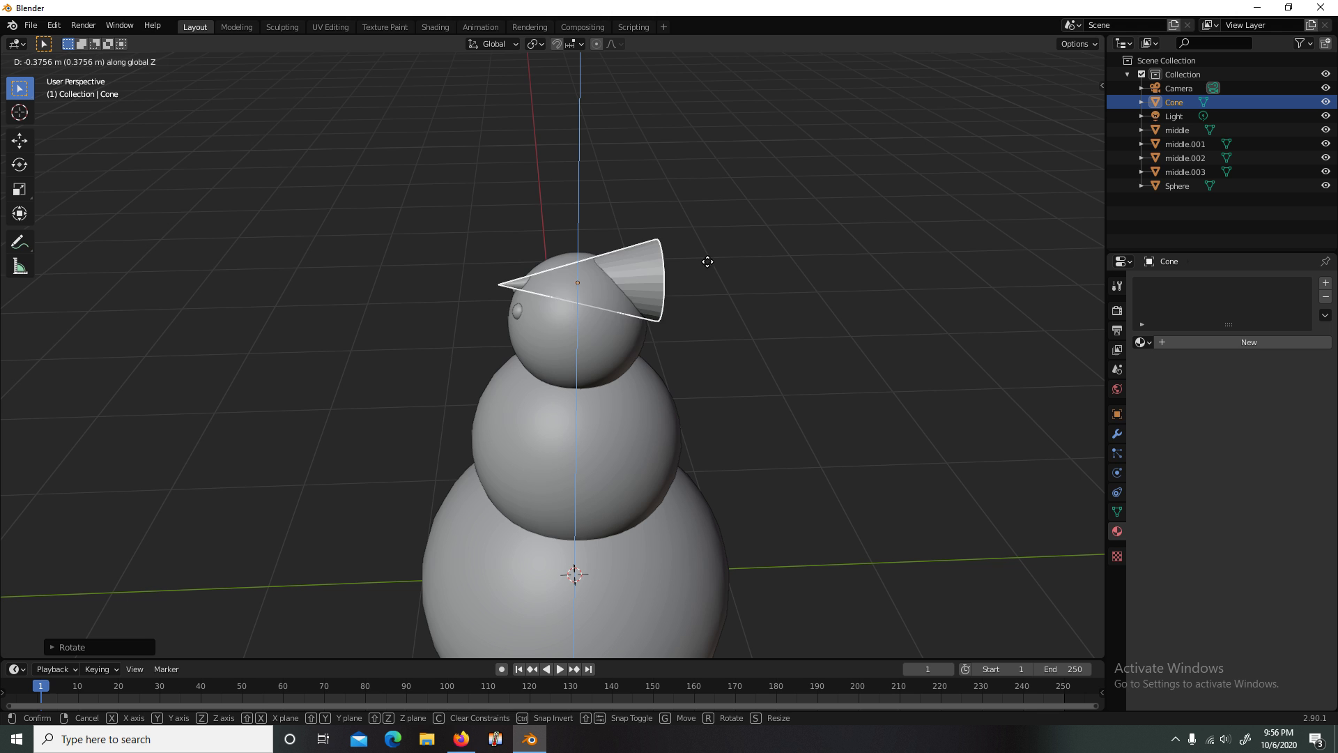
left_click(696, 297)
key("g")
key("y")
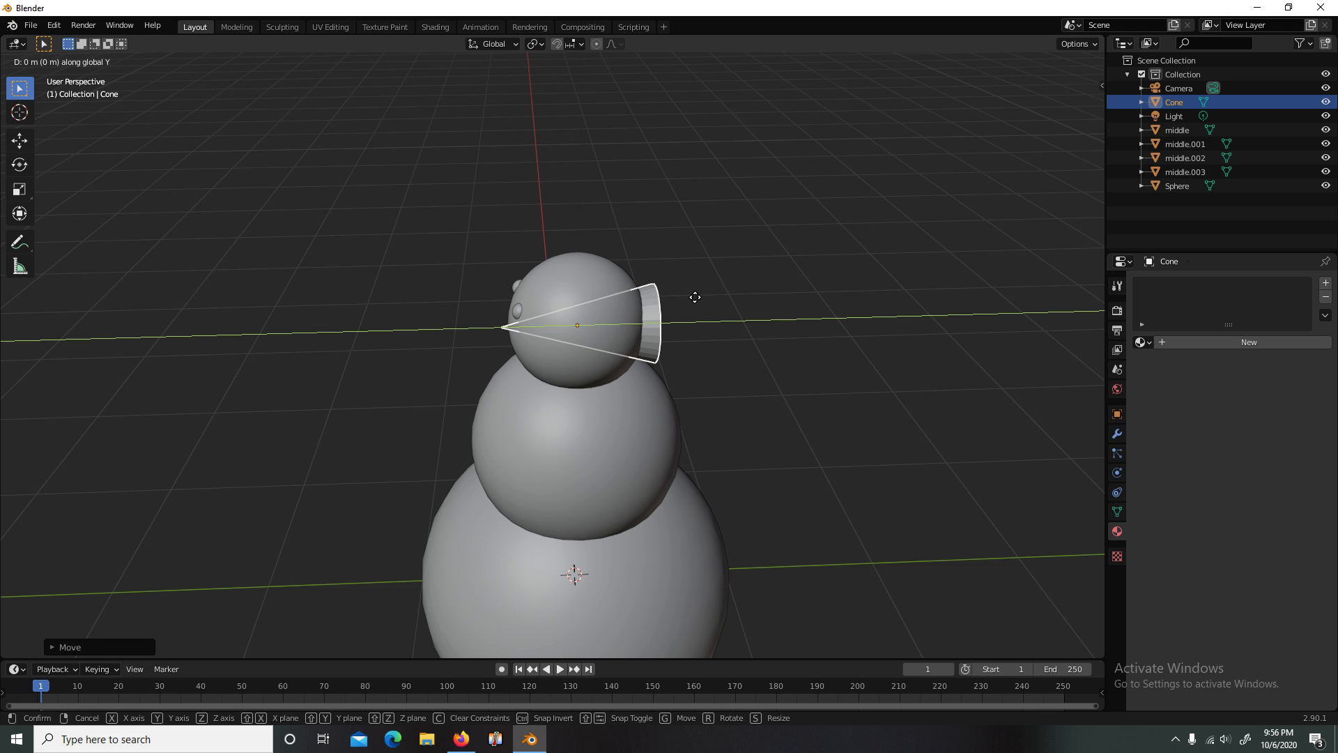
left_click(635, 335)
middle_click_drag(636, 334, 772, 300)
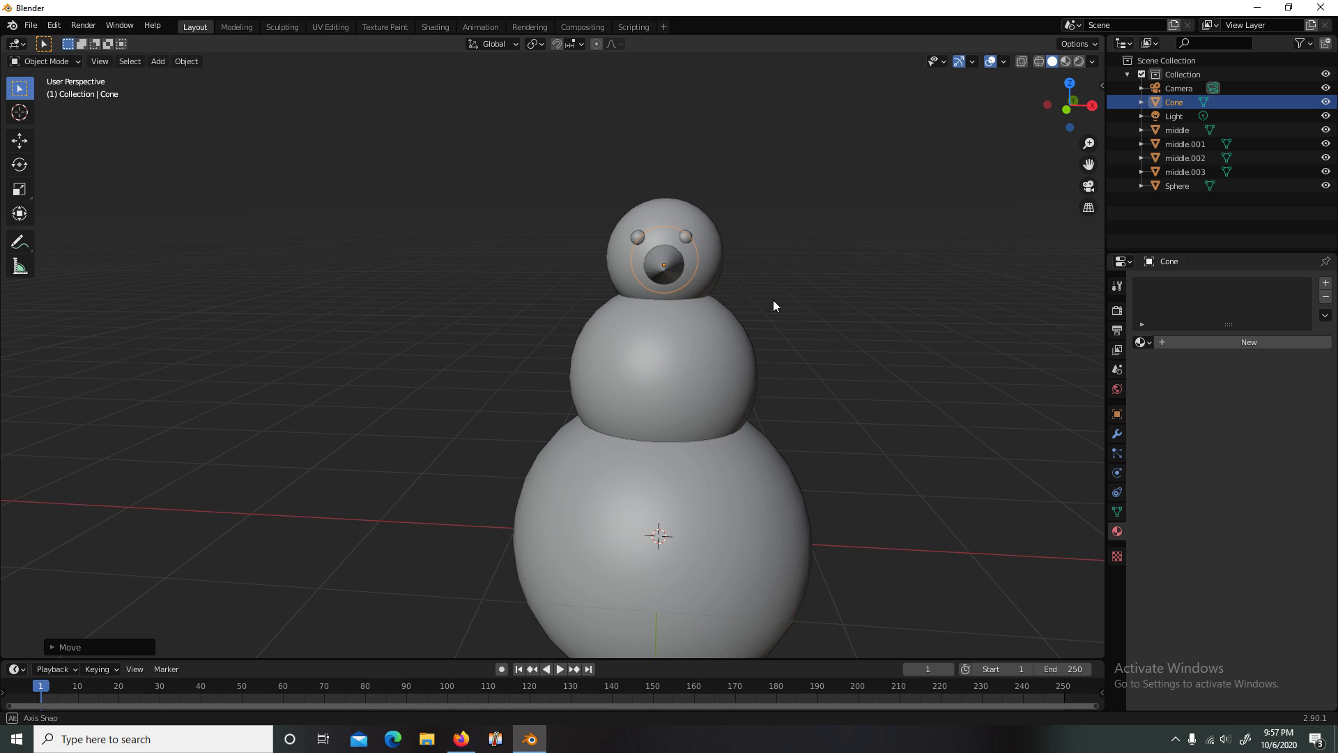
Step: Apply smooth shading to the cone nose and deselect it
right_click(658, 266)
left_click(658, 266)
left_click(773, 256)
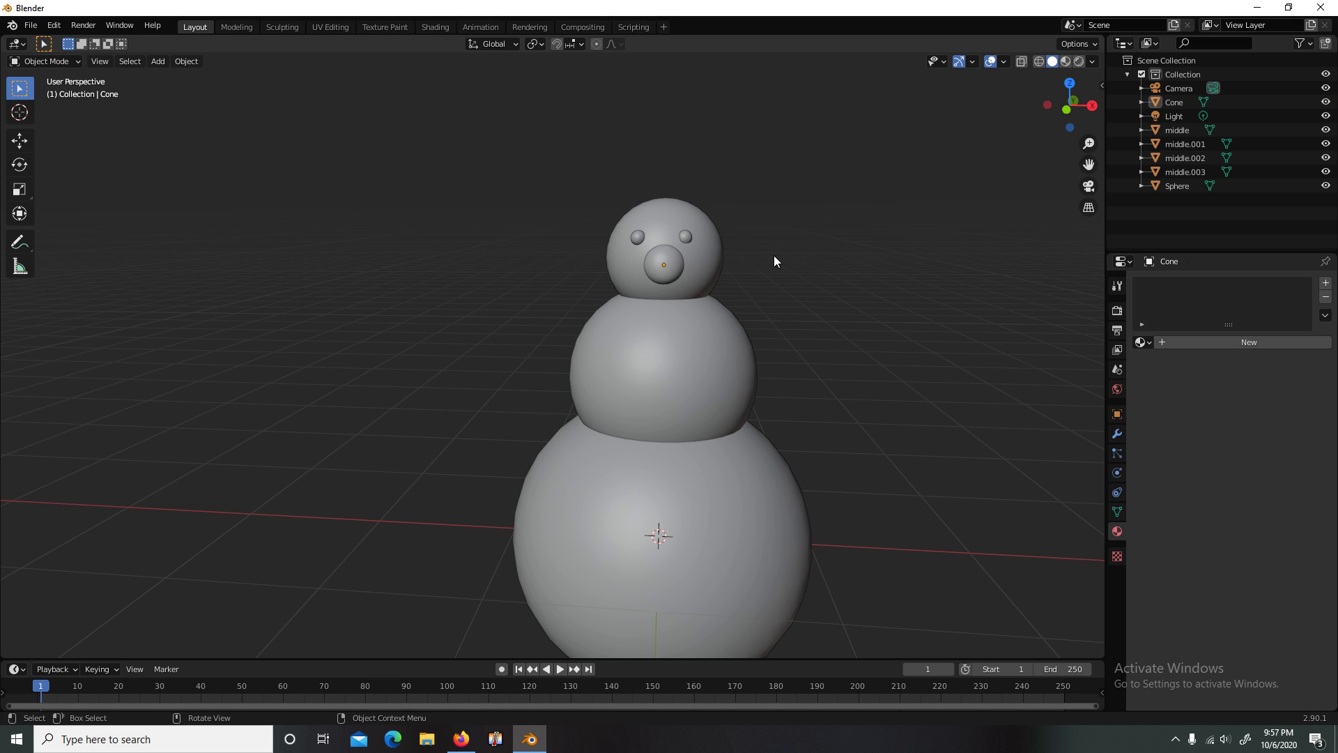
Step: Add a new material to the cone nose with an orange Base Color of about H 0.067, S 0.746, V 0.906
left_click(673, 265)
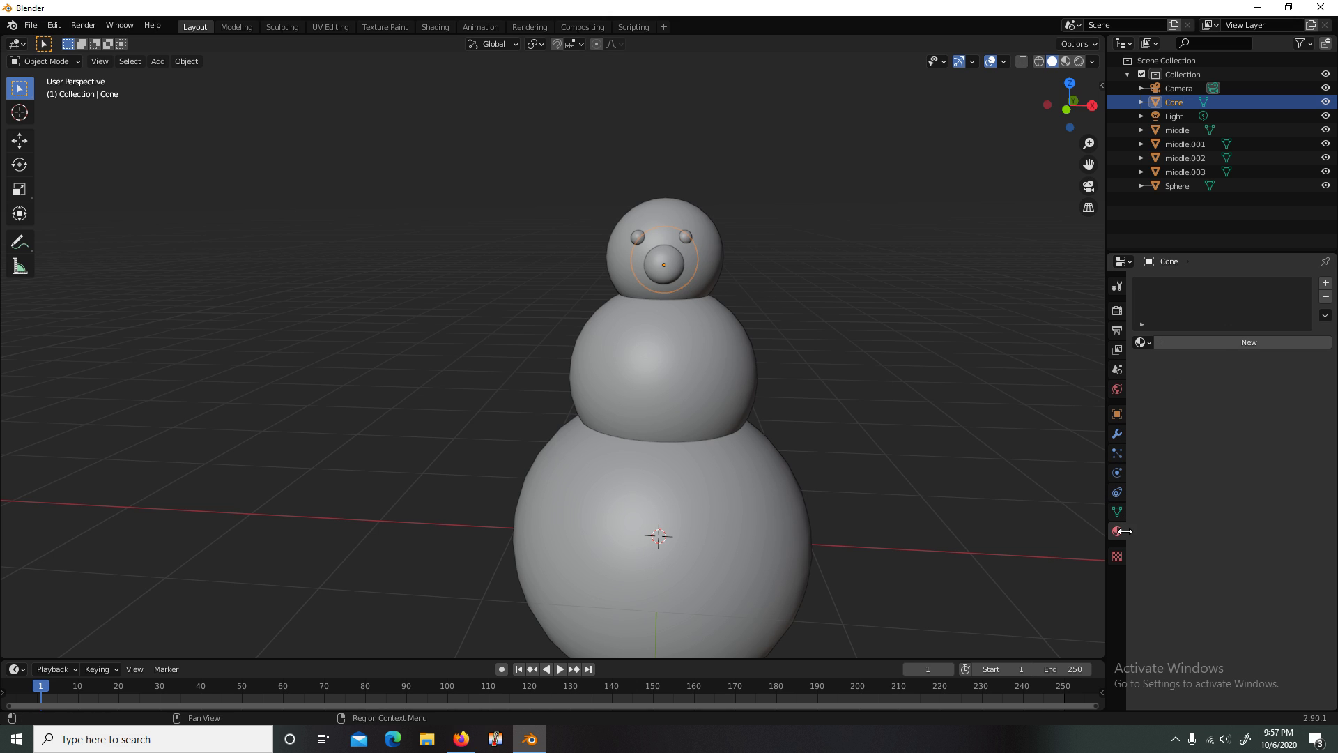
left_click(1208, 342)
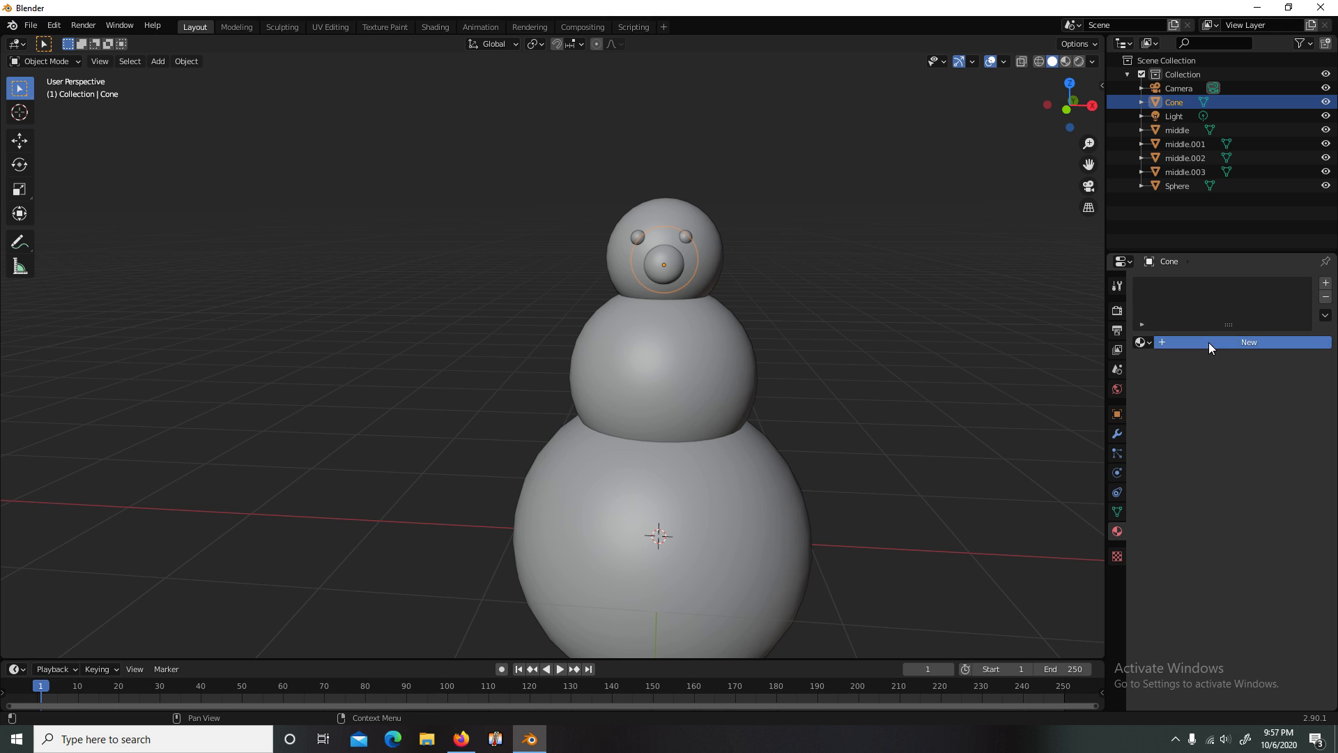
left_click(1236, 486)
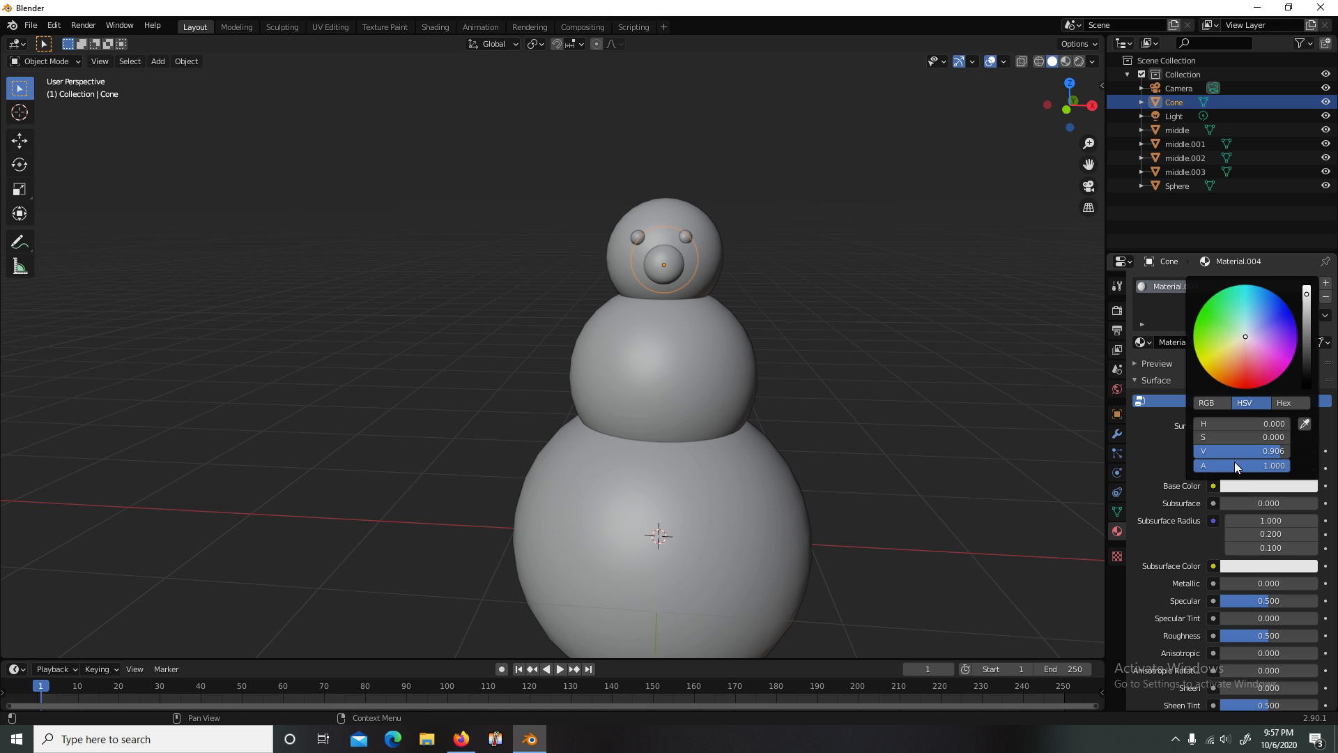
left_click_drag(1248, 341, 1230, 373)
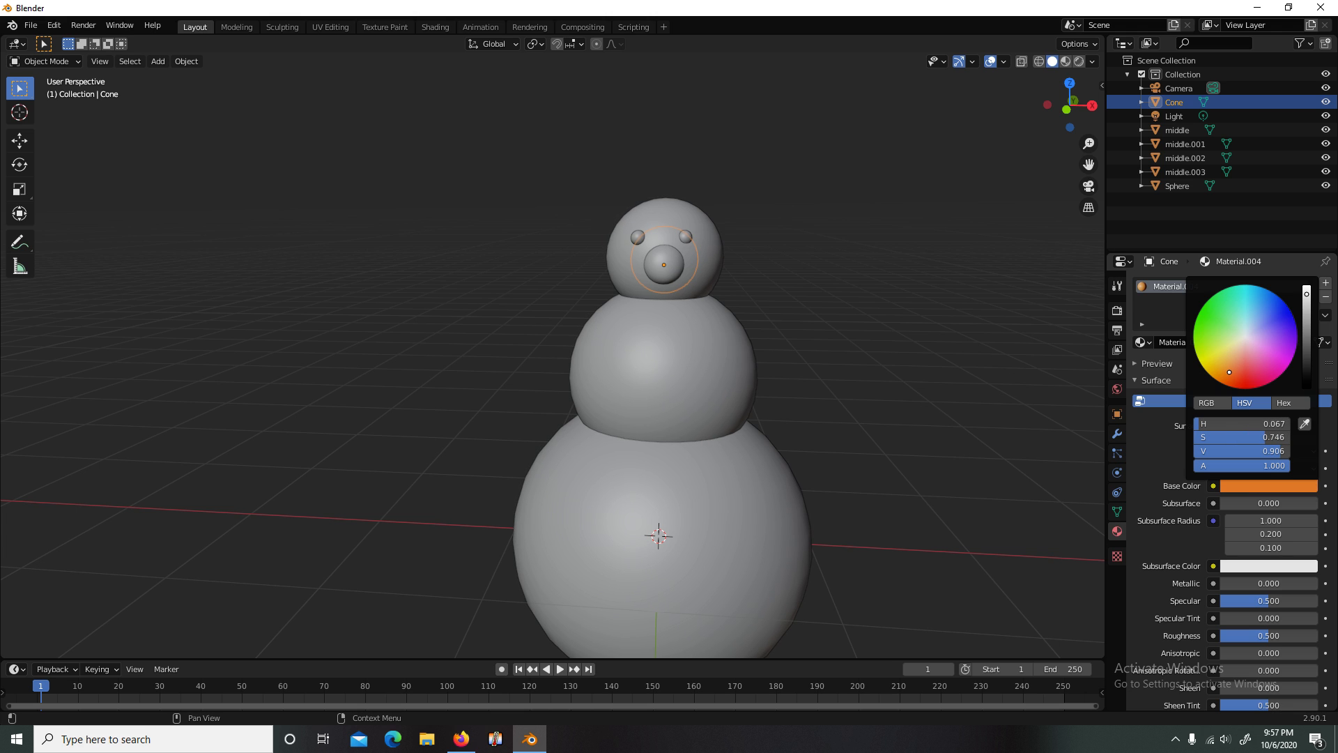
left_click_drag(973, 326, 1015, 357)
Step: Render a still image of the snowman to check its framing and colours, and close the render window
middle_click_drag(1015, 357, 922, 267)
middle_click_drag(801, 290, 807, 328)
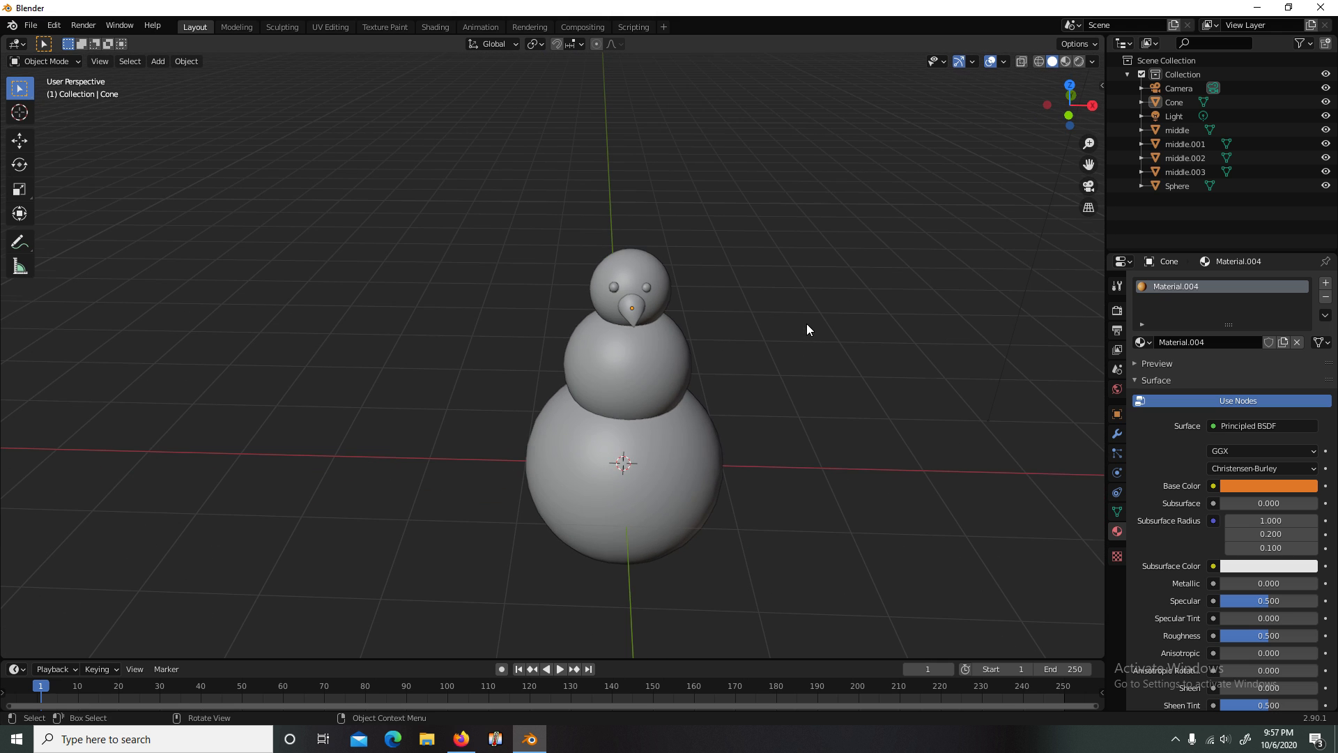
scroll(783, 442, "up", 3)
scroll(783, 418, "down", 5)
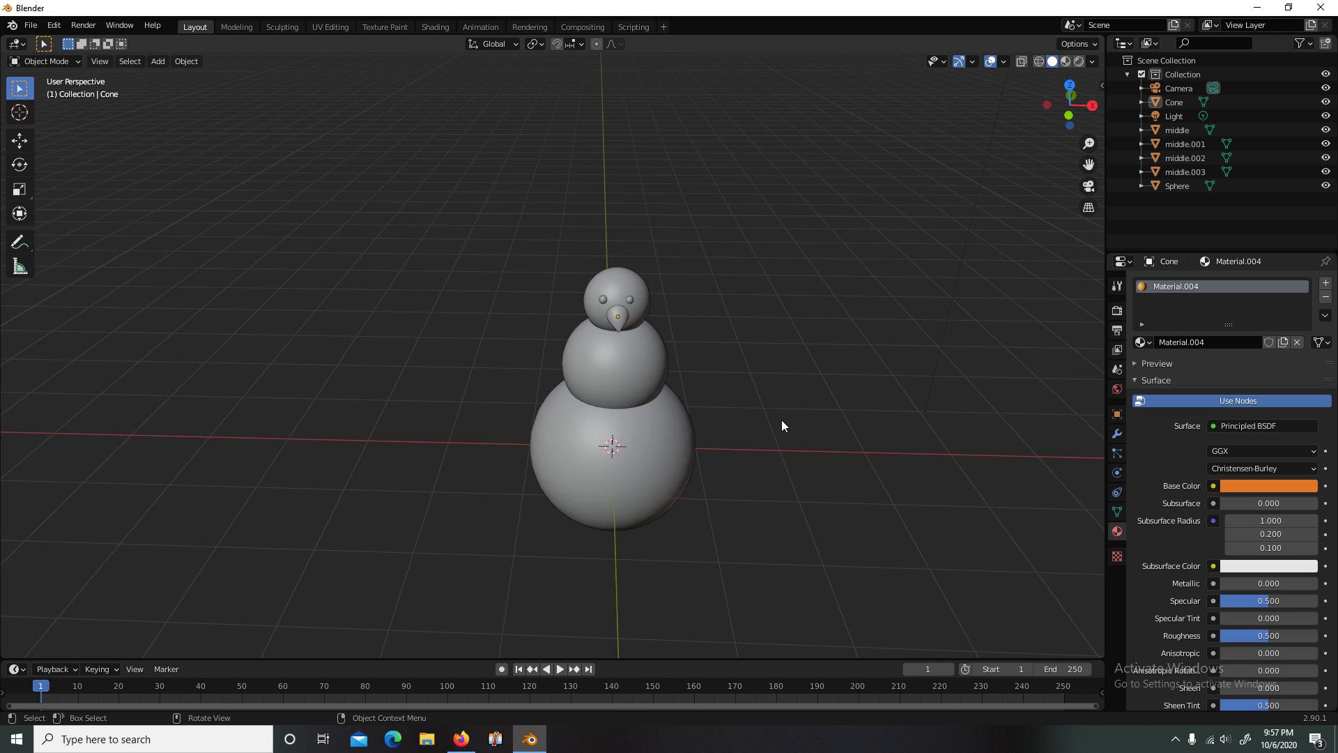
scroll(782, 421, "up", 5)
scroll(782, 420, "down", 3)
scroll(784, 420, "up", 1)
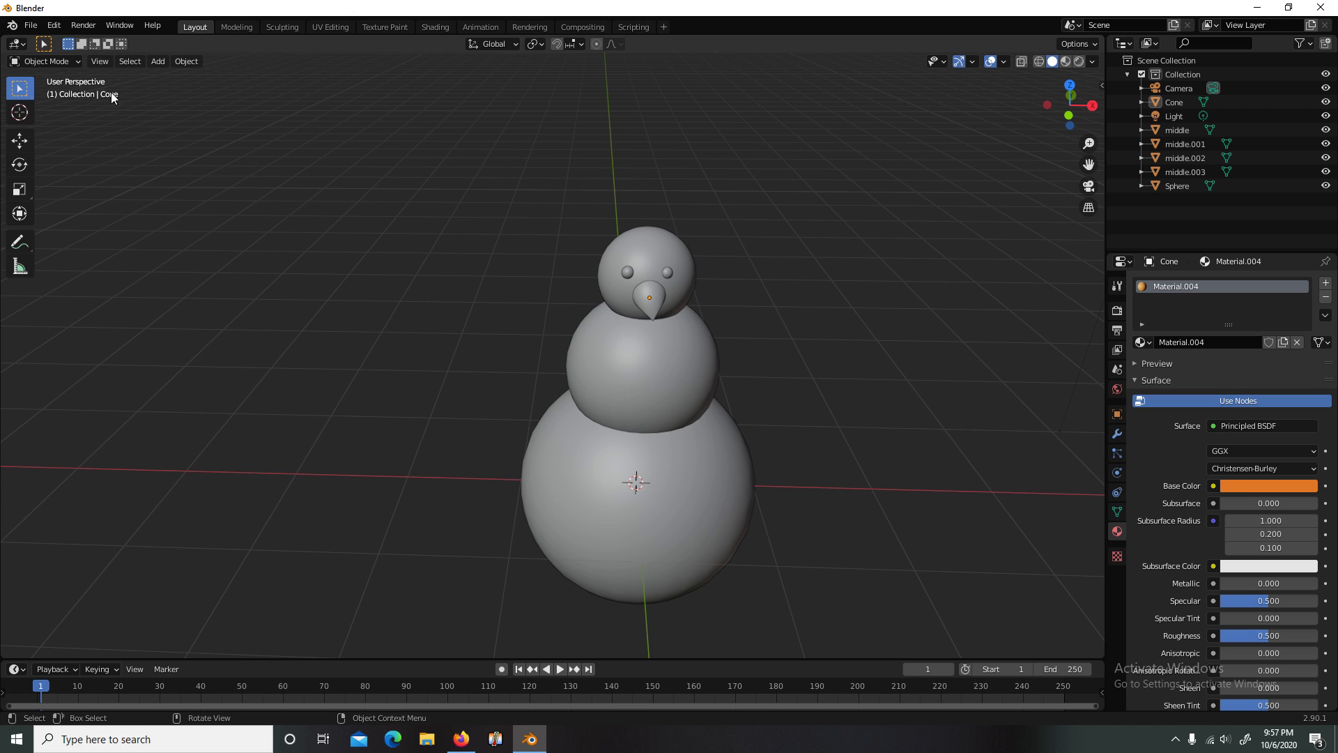
left_click(89, 30)
left_click(104, 40)
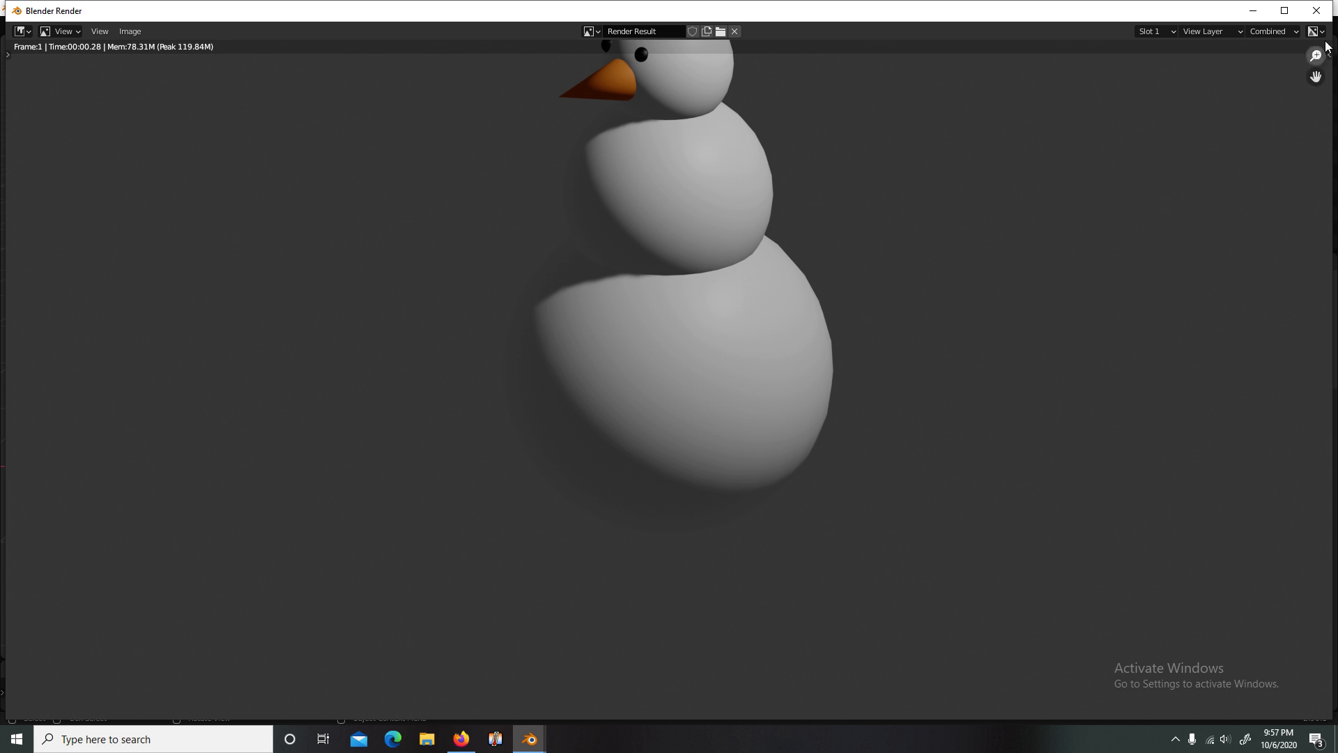
left_click(1329, 4)
Step: Select the scene camera and look through it to check how the snowman is framed
scroll(752, 401, "down", 5)
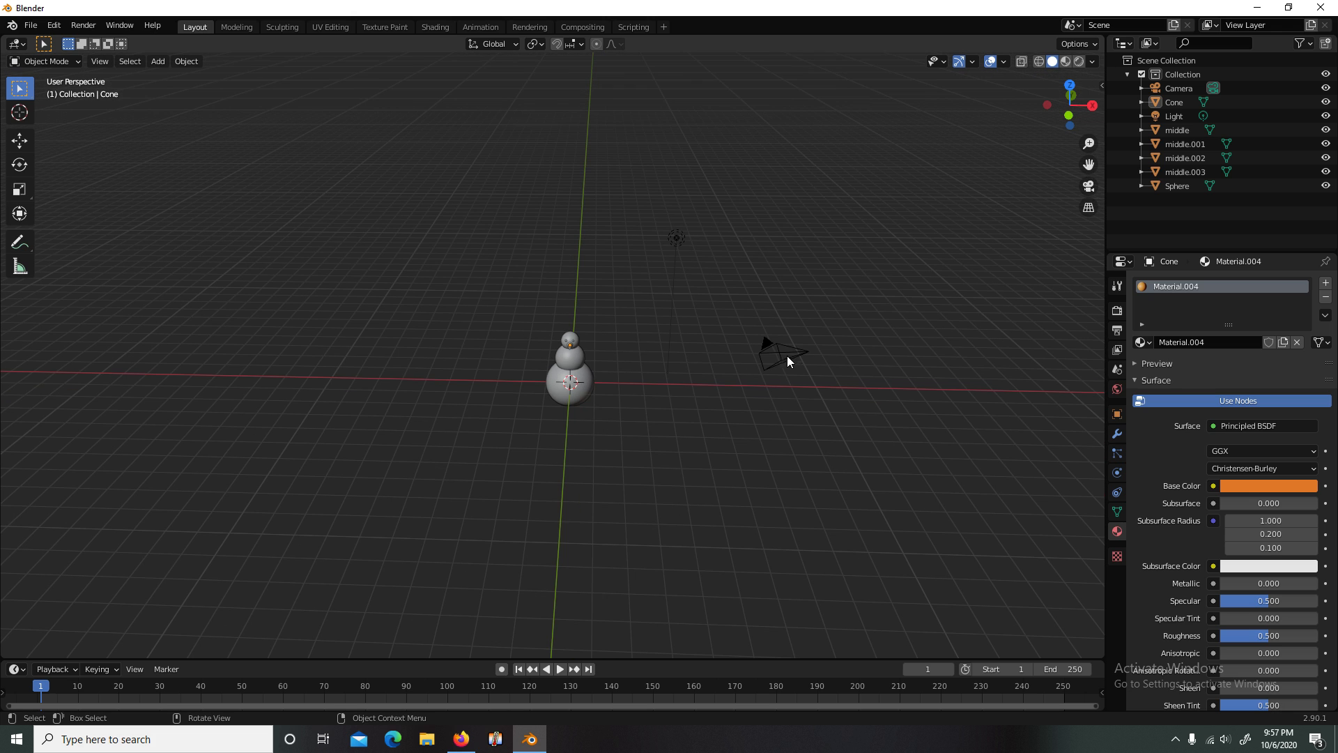
left_click(788, 361)
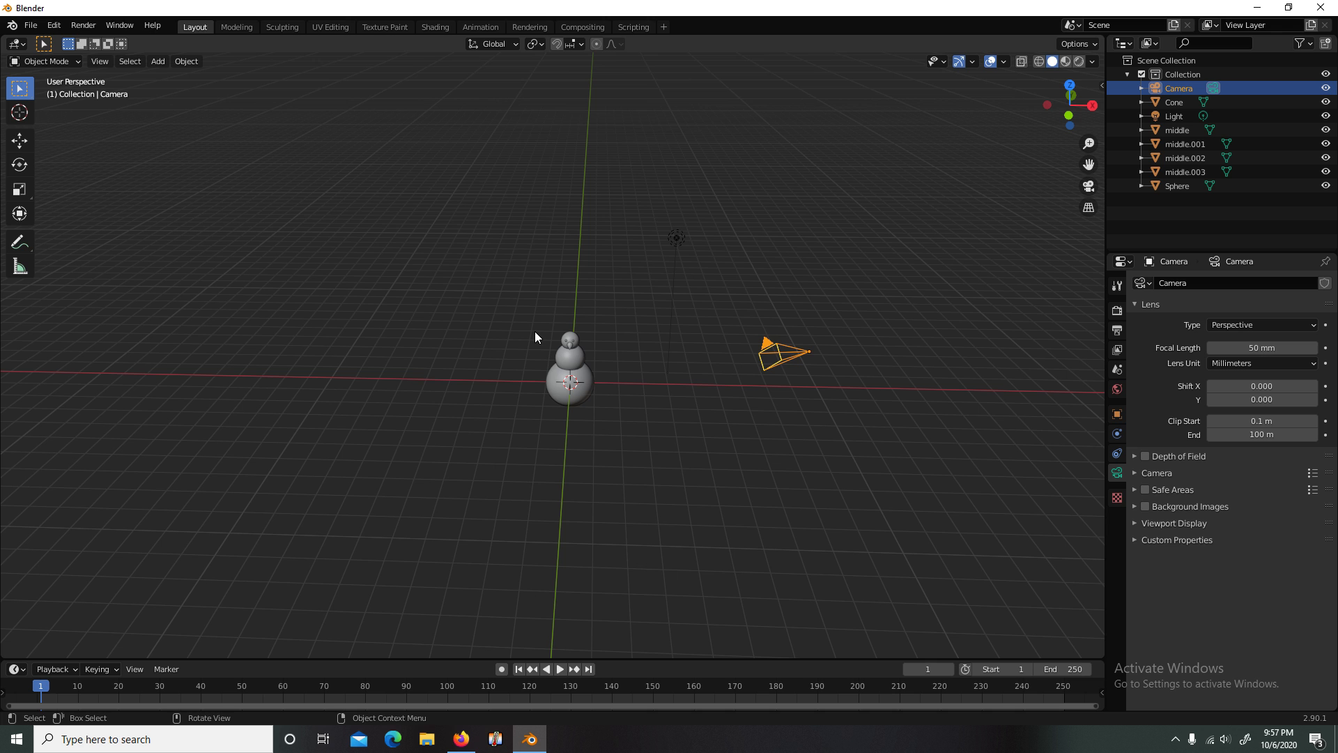
key("KP_0")
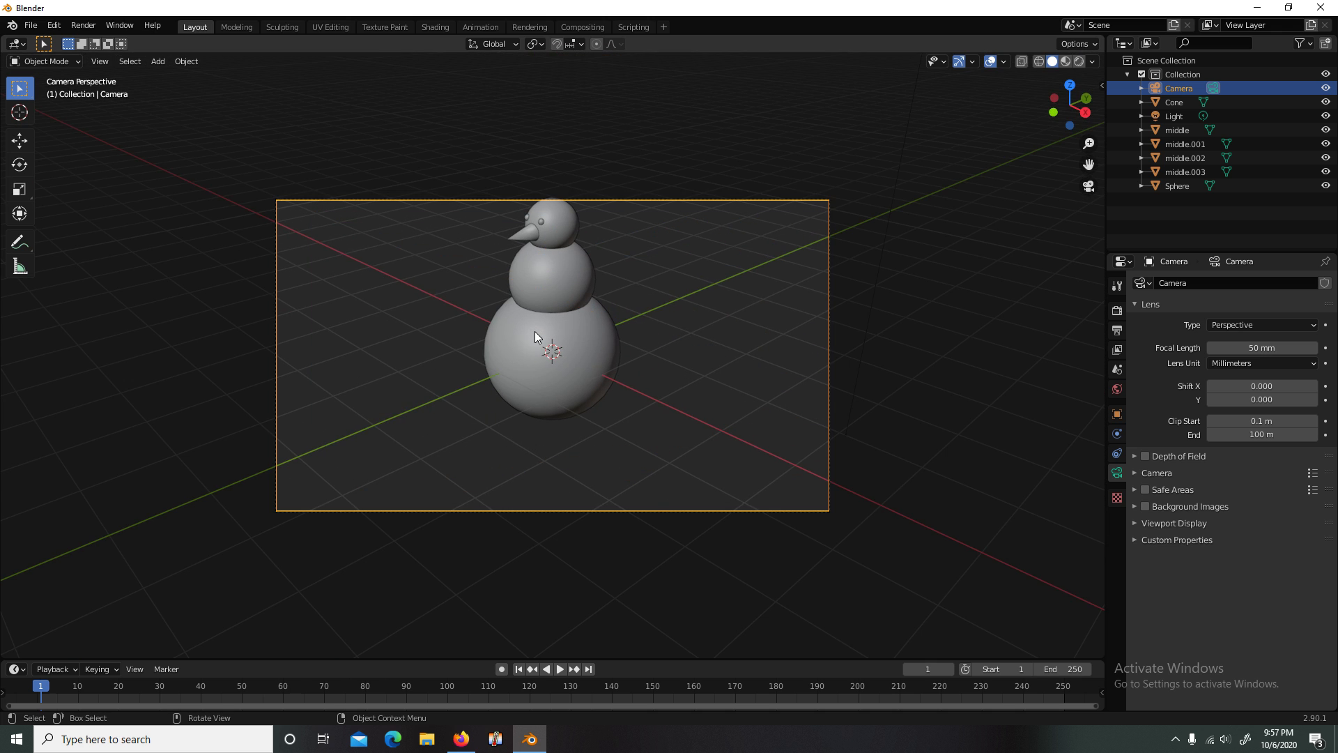
key("KP_0")
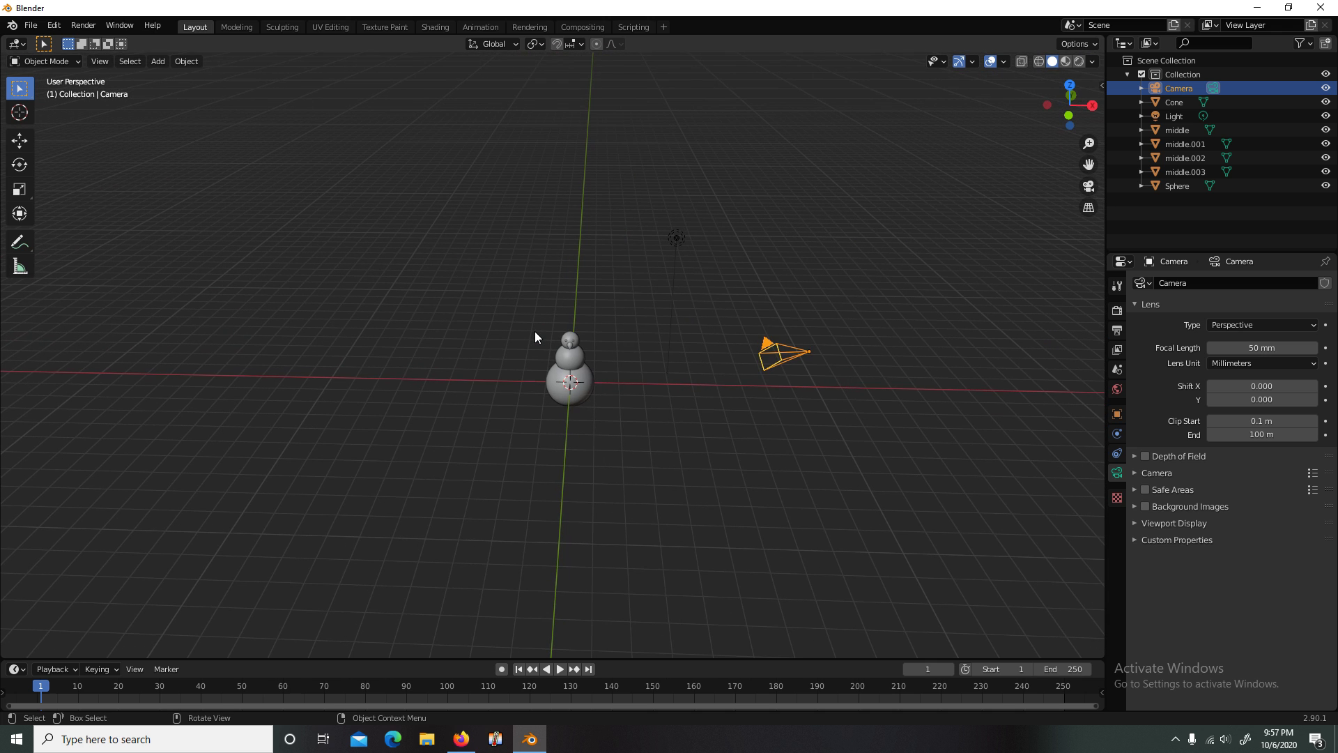
key("KP_0")
key("KP_0")
key("KP_0")
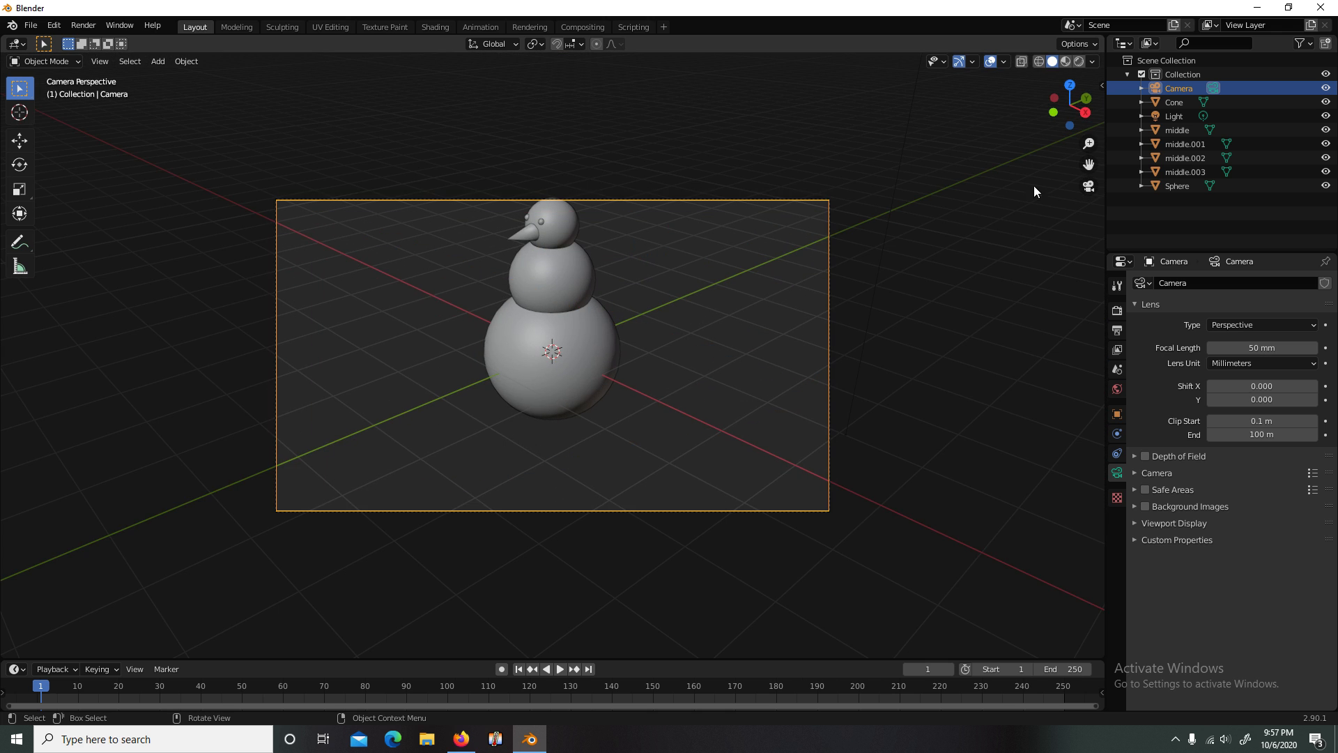
Step: Lock the camera to the view so that navigating in camera view moves the camera
left_click(1087, 186)
left_click(1088, 187)
key("n")
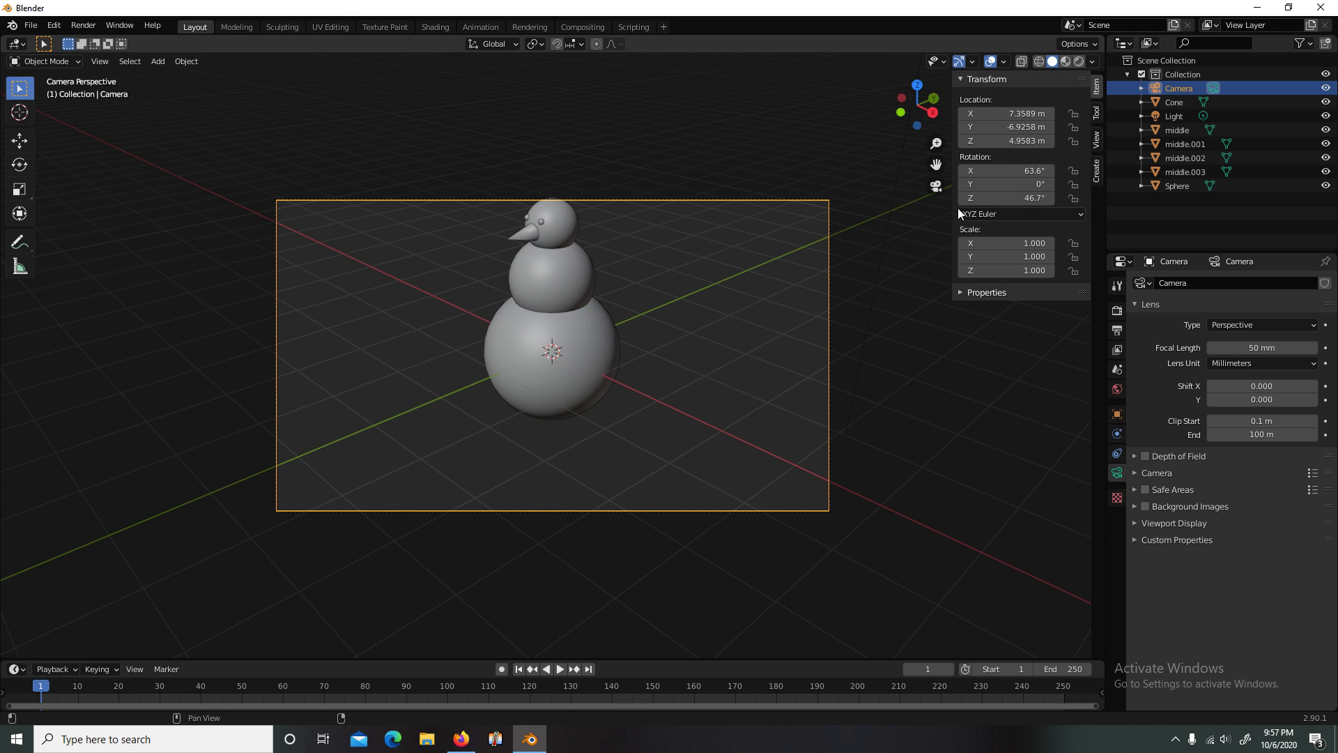
left_click(1094, 143)
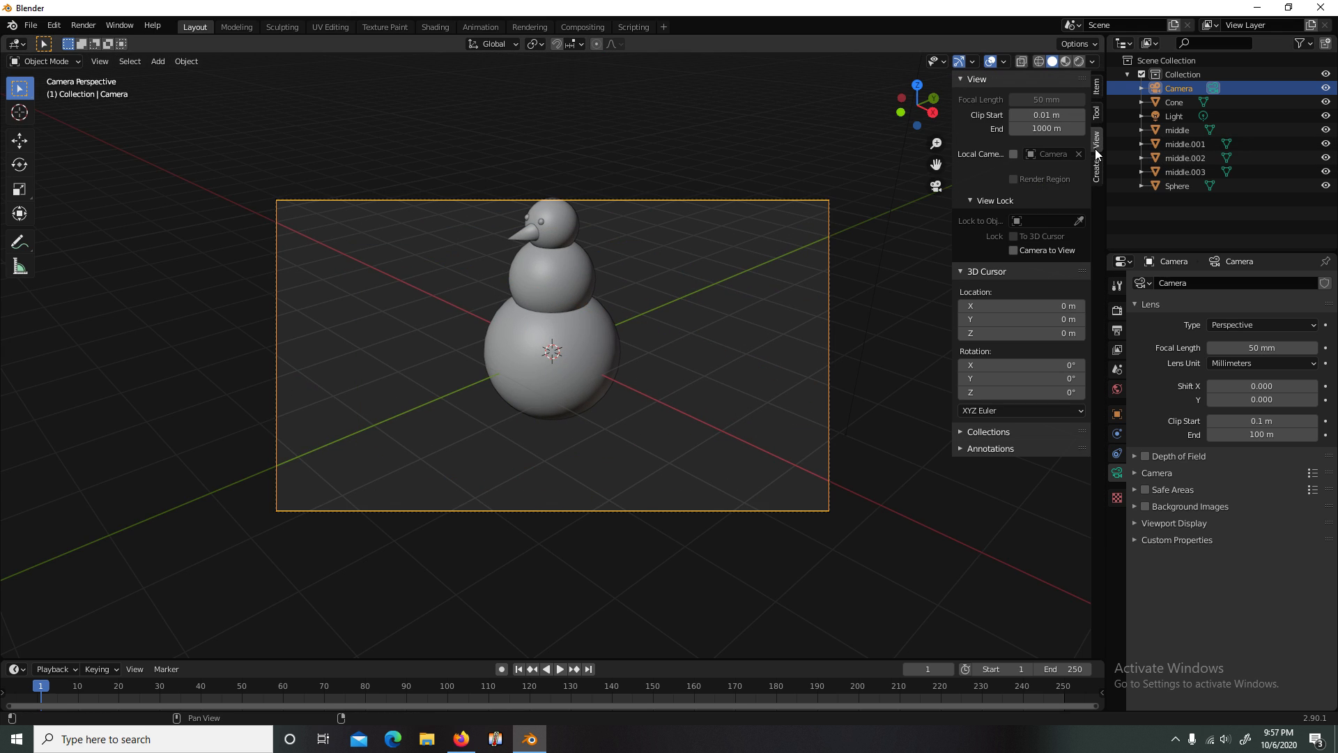
left_click(1014, 251)
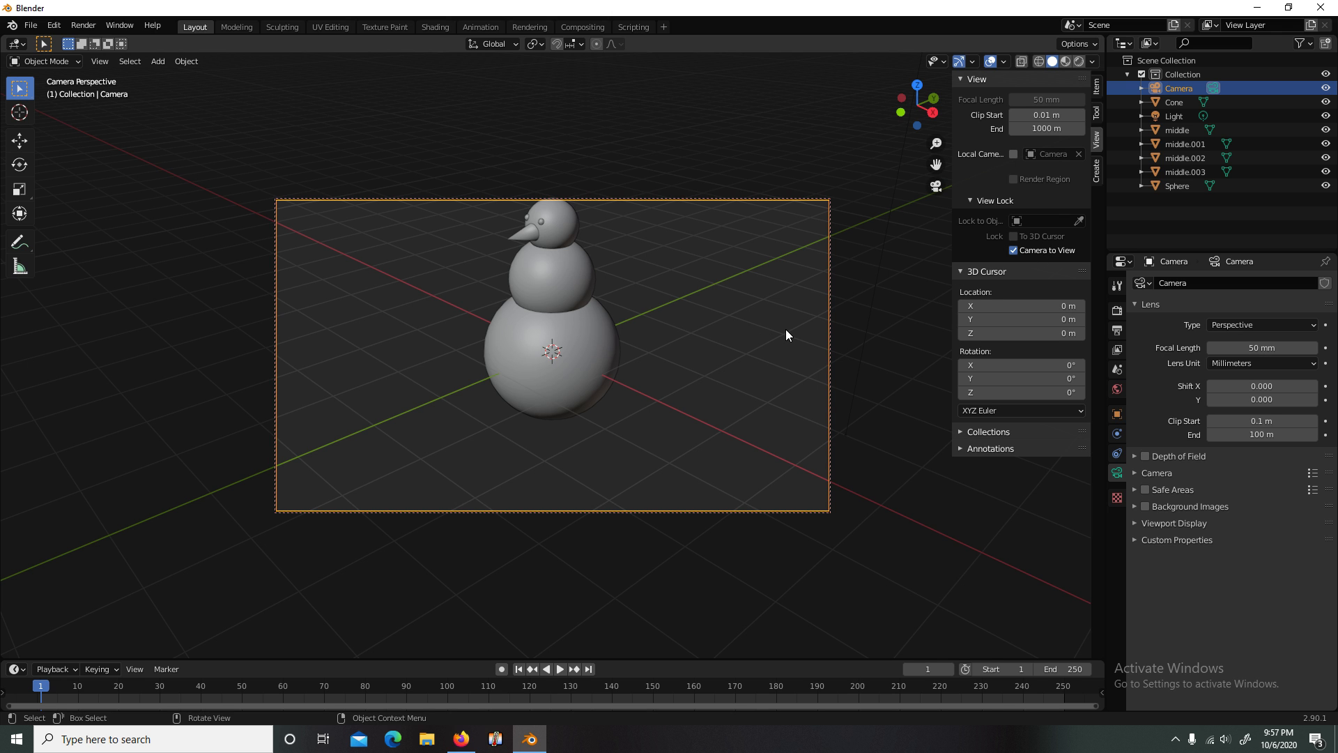
Step: Reposition the camera to face the snowman's front with the whole figure centred in the frame, and leave camera view
middle_click_drag(789, 329, 875, 328)
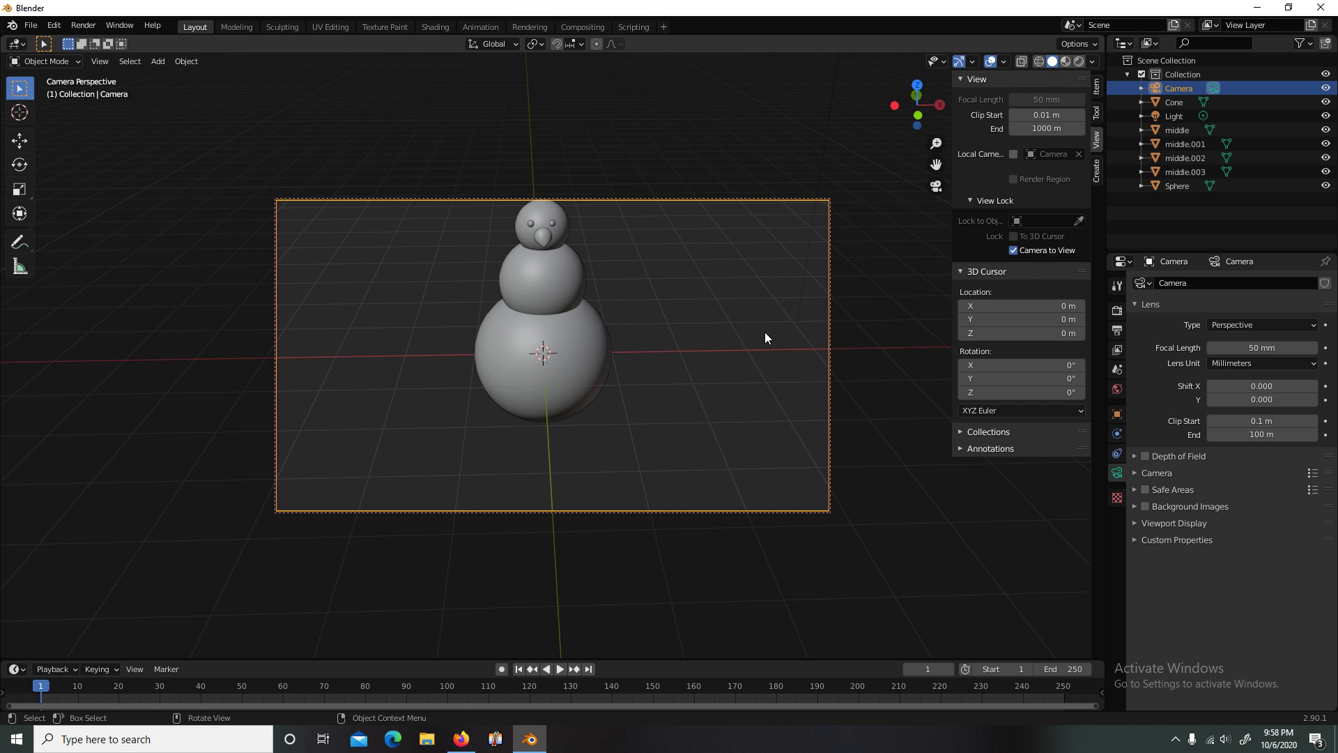
middle_click_drag(722, 324, 741, 292)
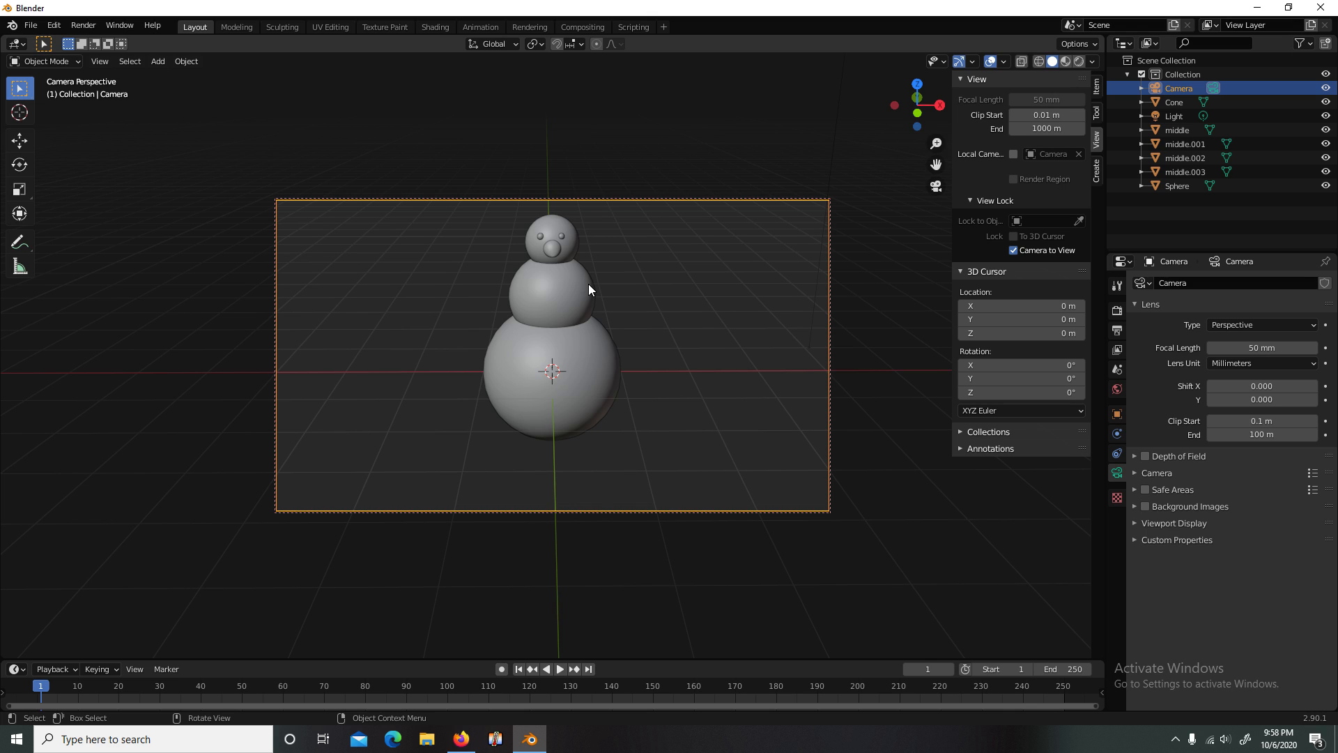
key("KP_0")
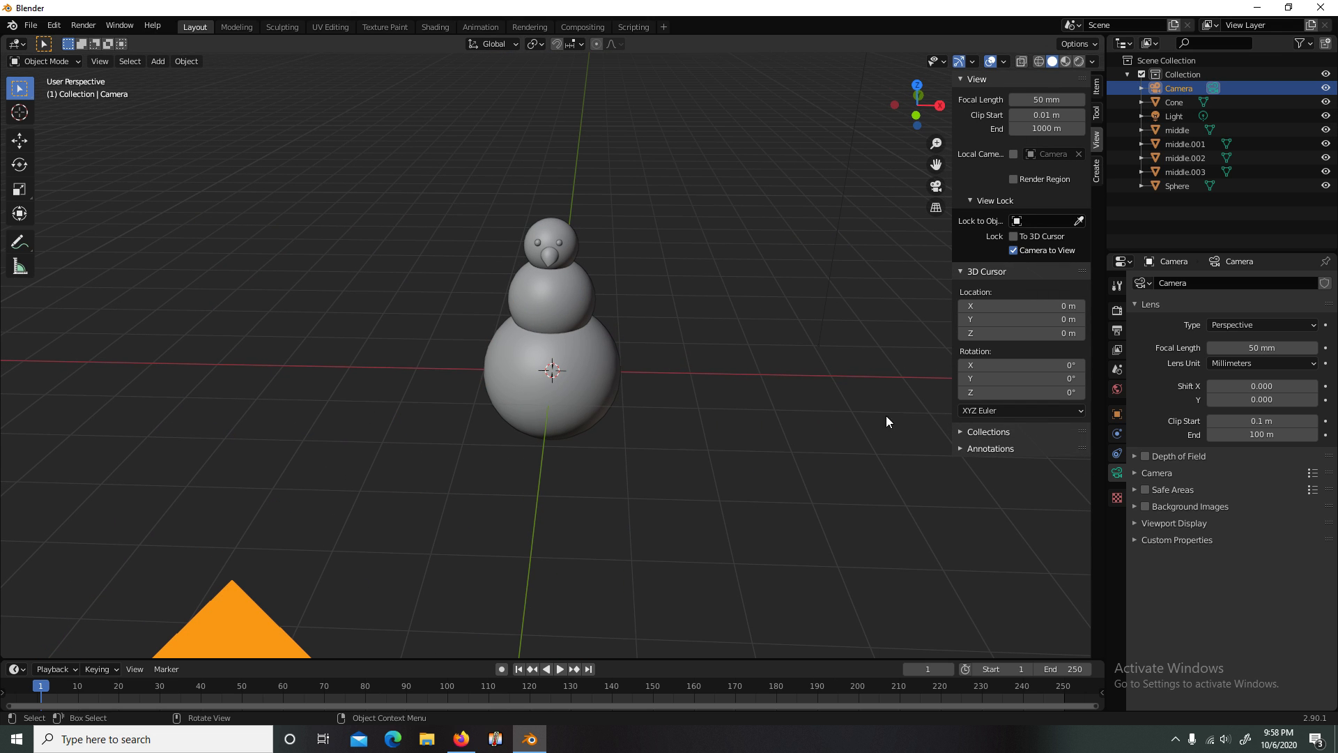
key("n")
scroll(1008, 340, "down", 5)
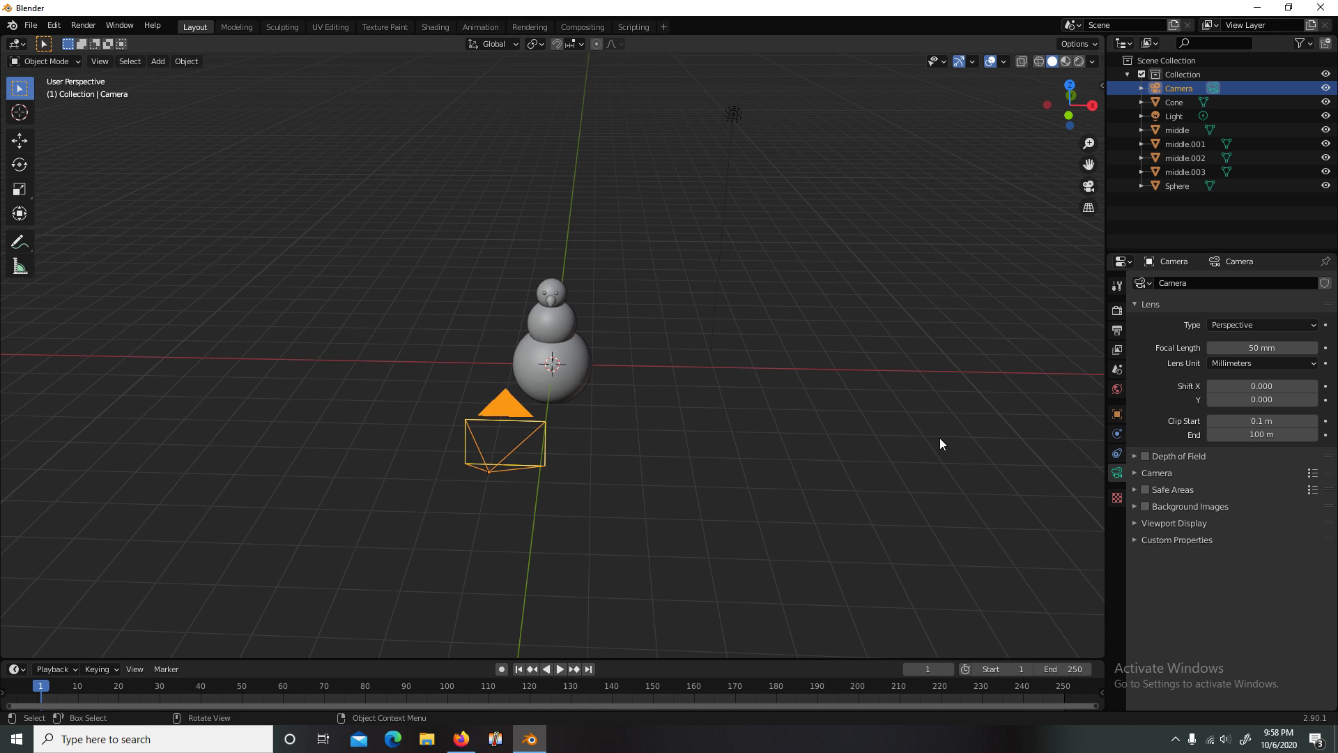
Step: Delete the existing point light from the snowman scene
left_click(630, 245)
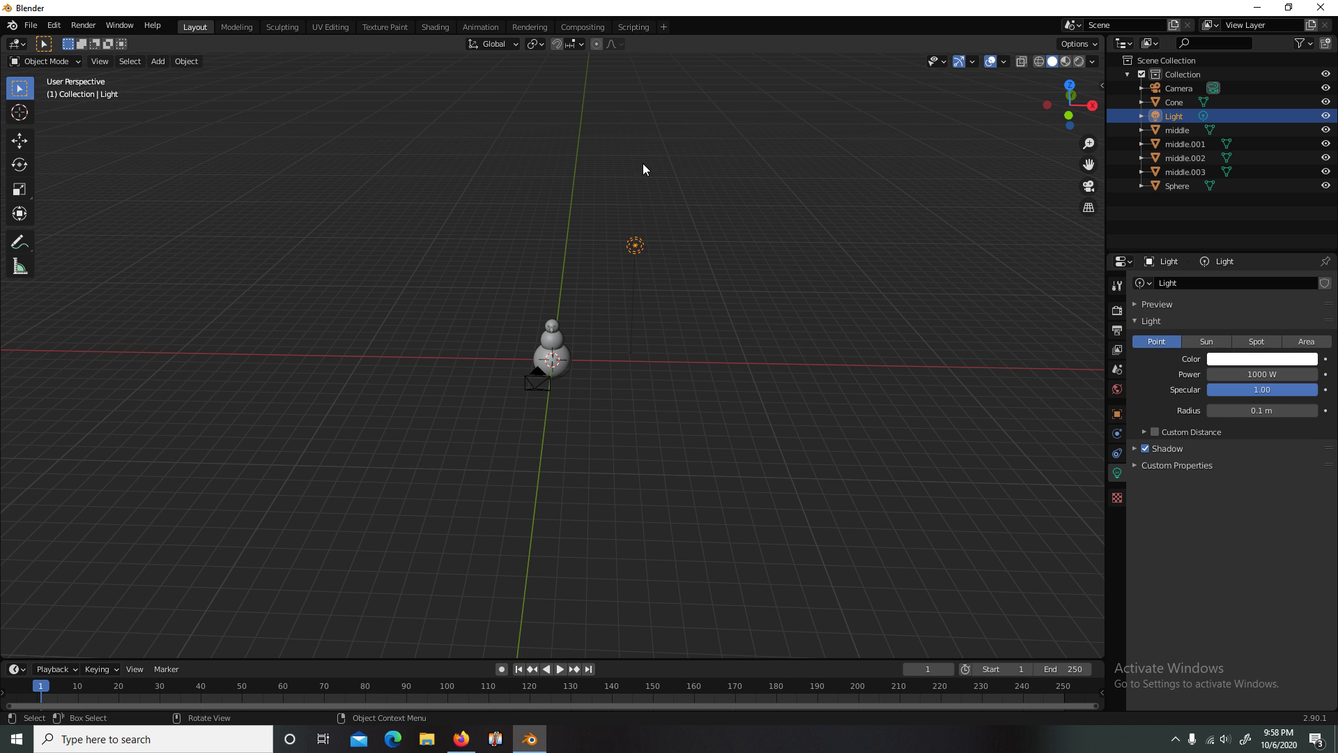
scroll(956, 332, "up", 5)
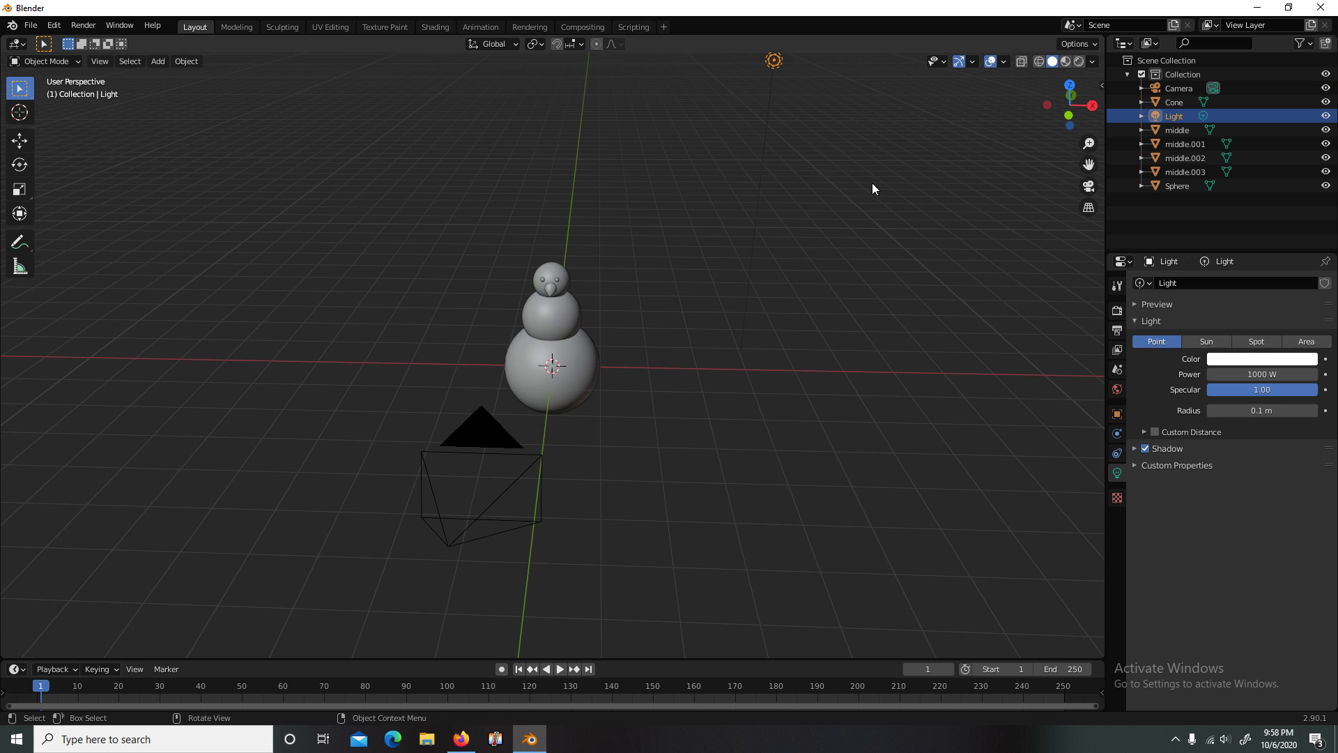
scroll(857, 305, "down", 2)
middle_click_drag(818, 295, 830, 278)
key("x")
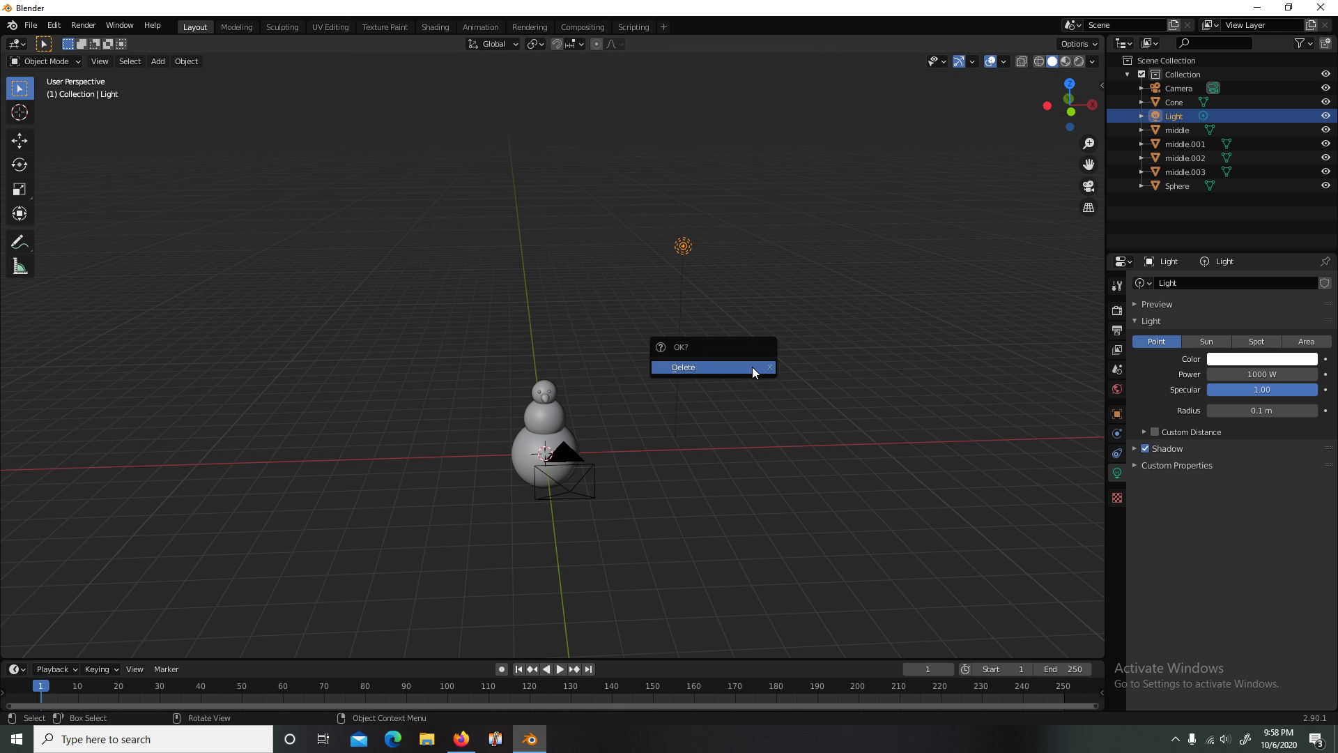
left_click(752, 367)
Step: Add a spot light and position it above and in front of the snowman, moving it along Z and Y
middle_click_drag(713, 365, 706, 380)
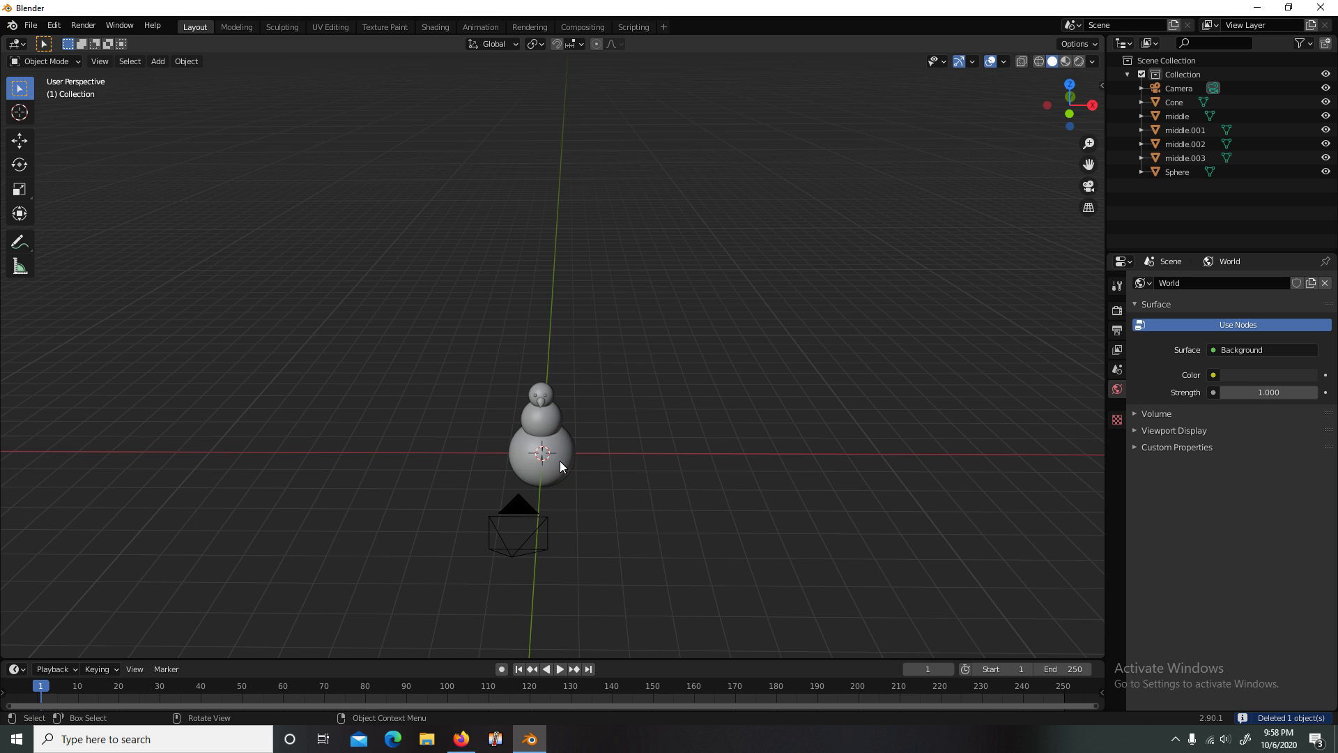
left_click(155, 64)
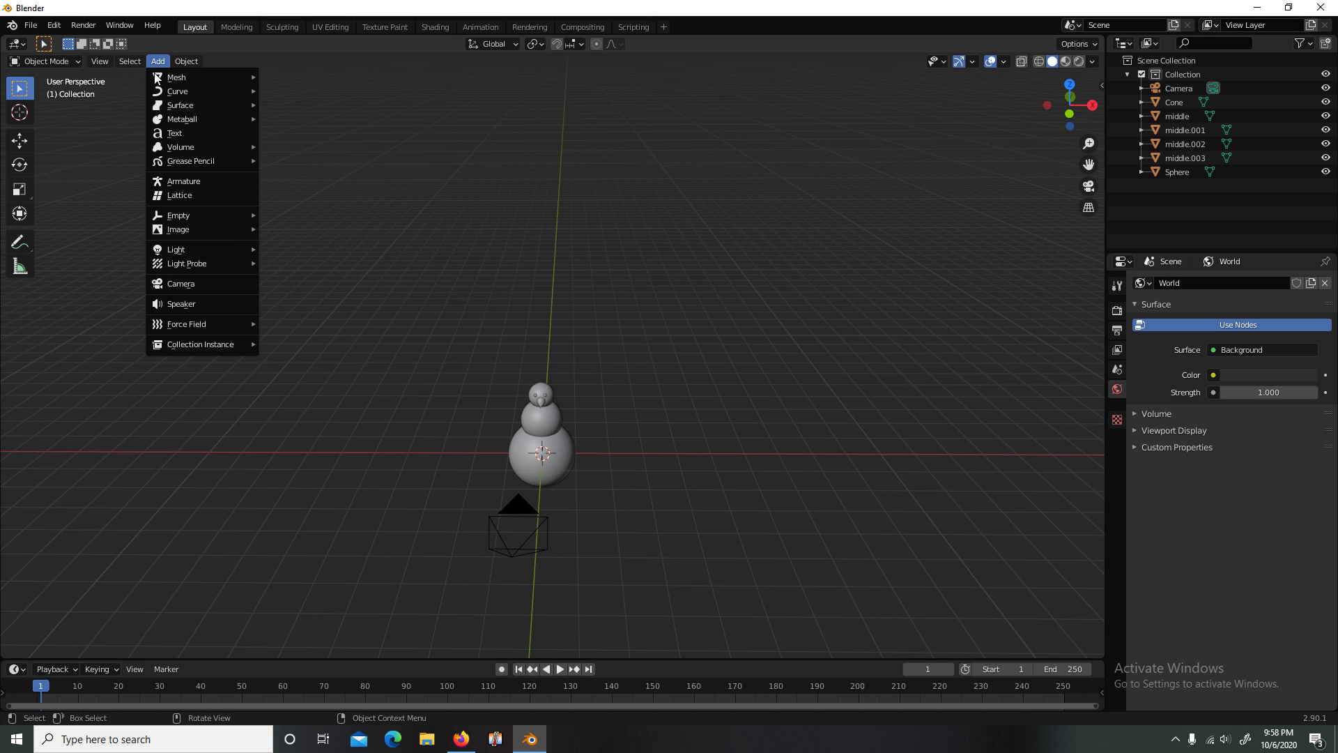
mouse_move(186, 252)
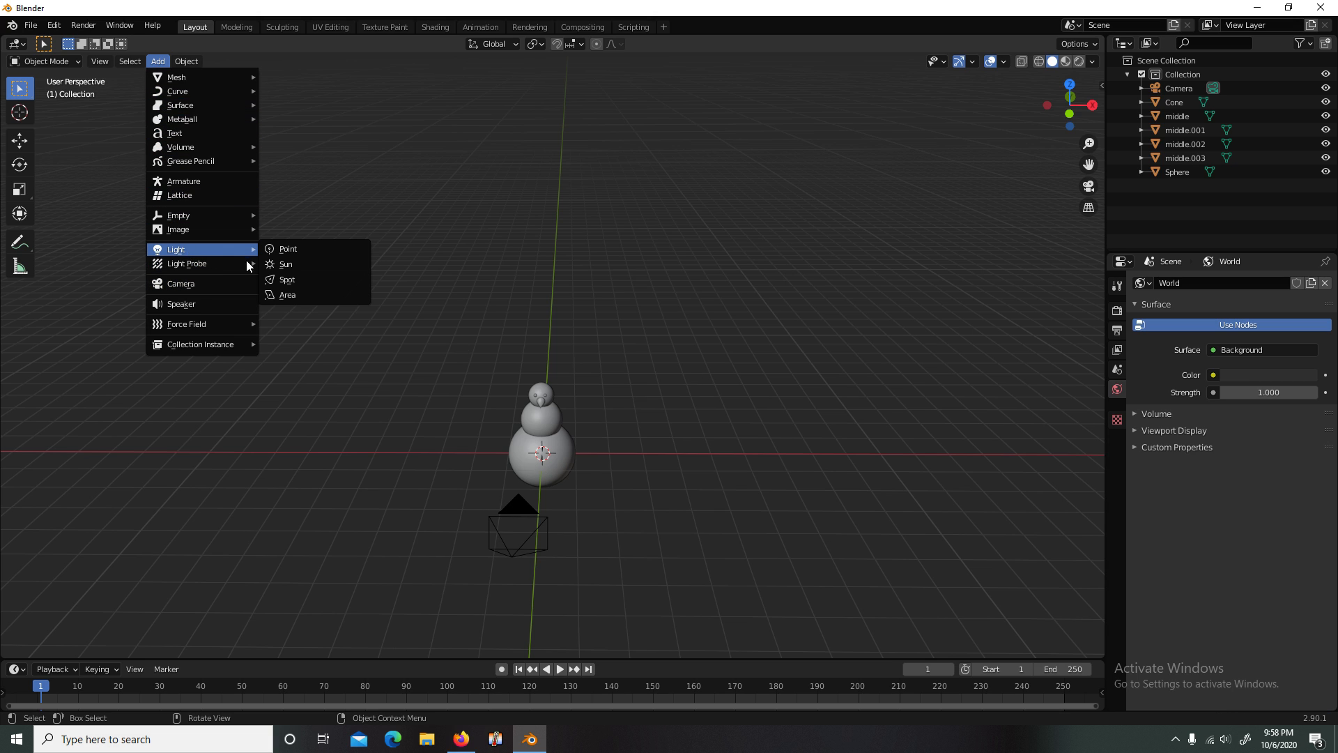
left_click(298, 278)
middle_click_drag(358, 321, 575, 505)
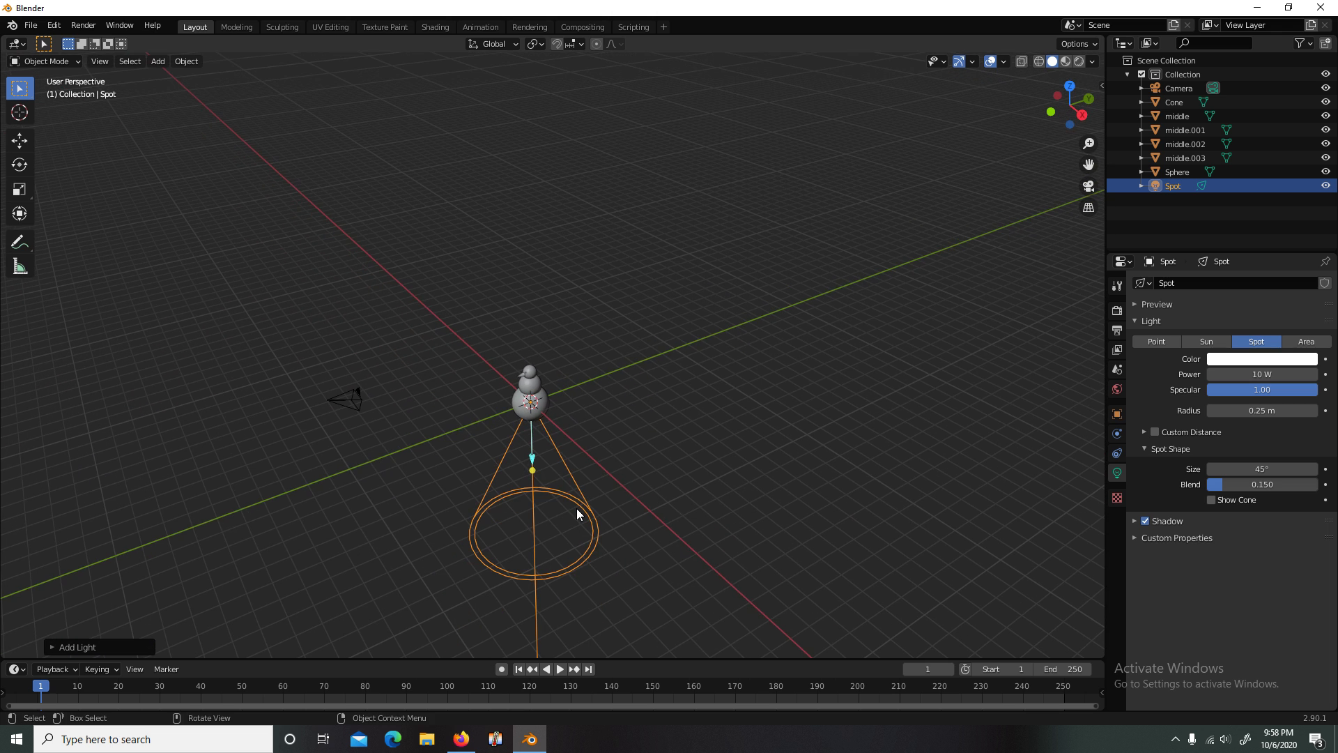
key("g")
key("z")
left_click(579, 273)
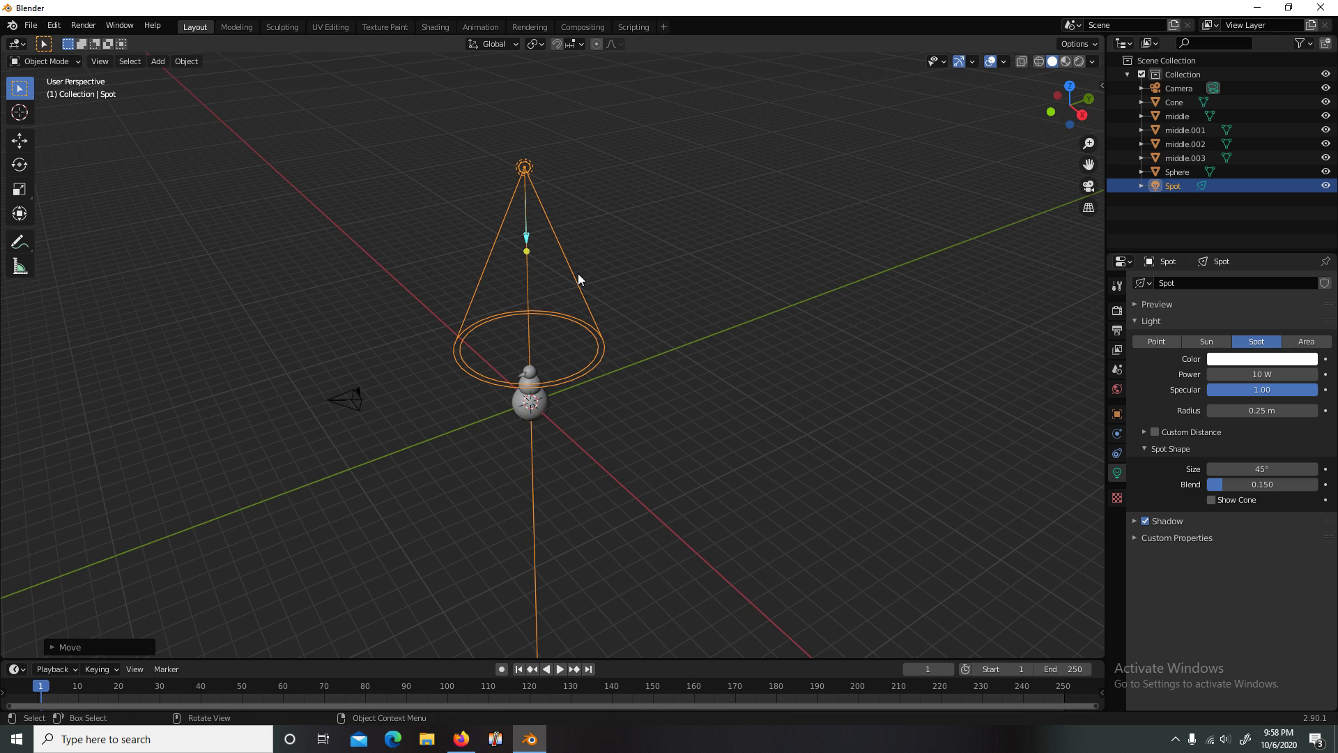
key("g")
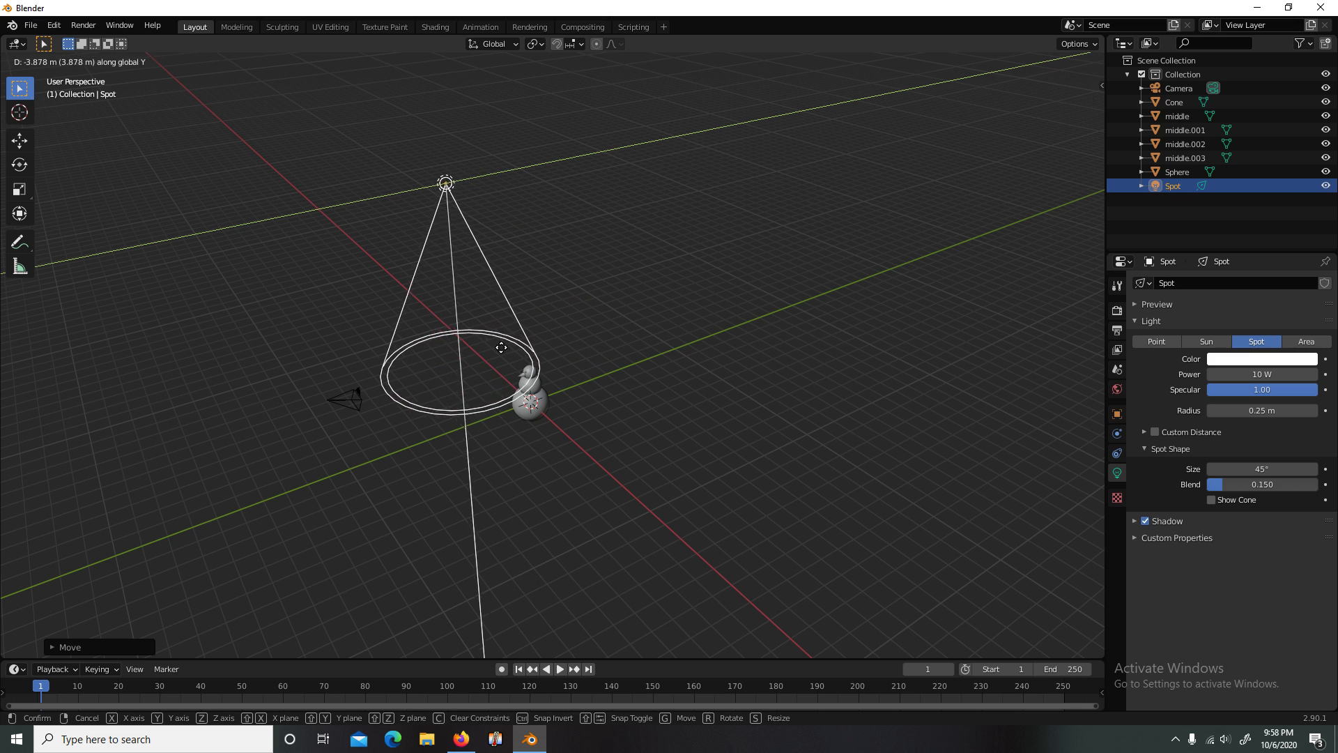
left_click(400, 428)
Step: Rotate the spot light about the global X axis so that its cone points at the snowman
key("g")
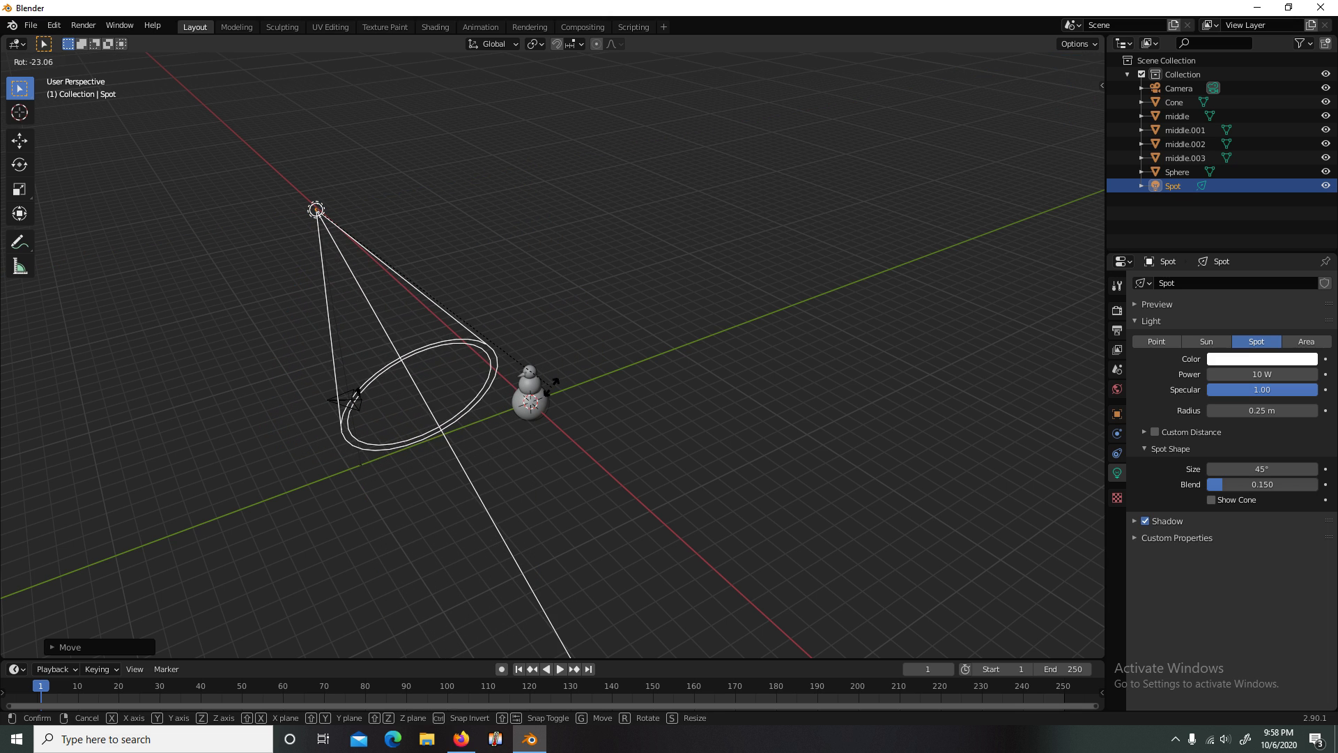
right_click(551, 386)
key("r")
key("x")
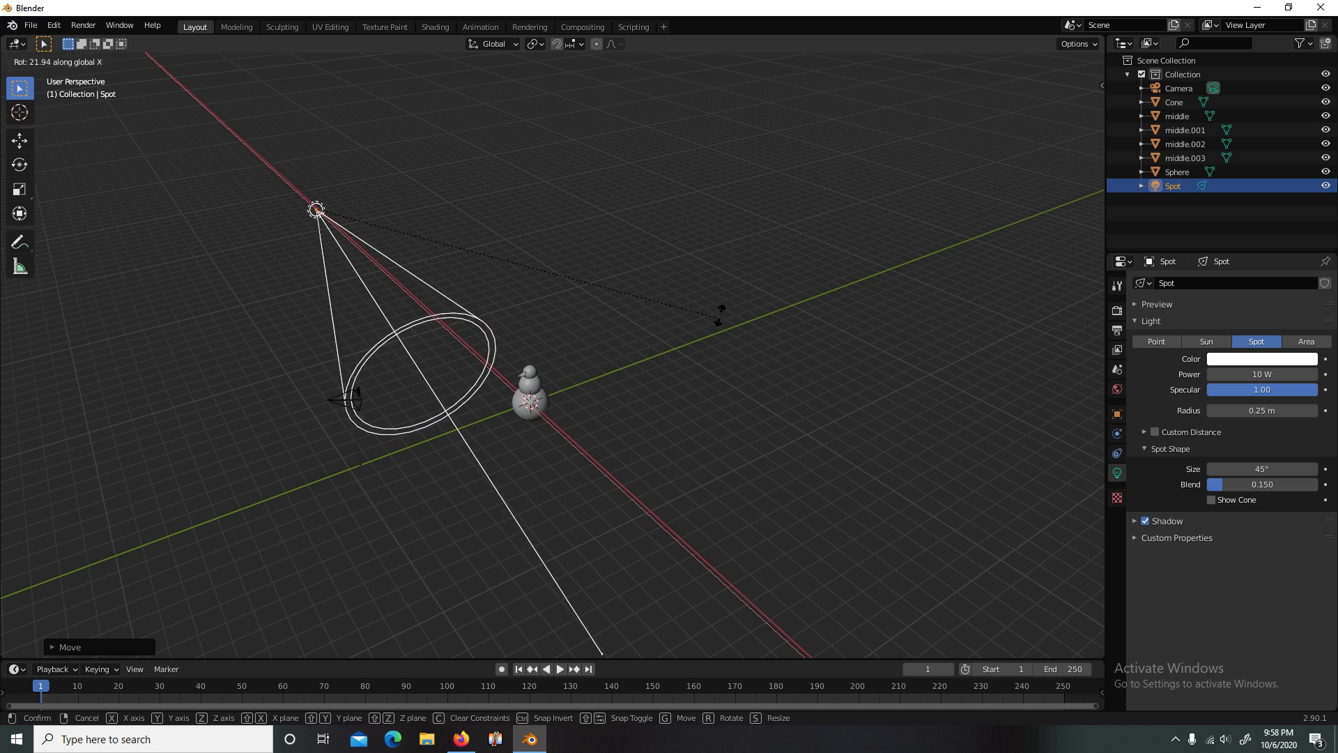
left_click(810, 276)
Step: Set the spot light's power to 500 W
middle_click_drag(538, 361, 562, 440)
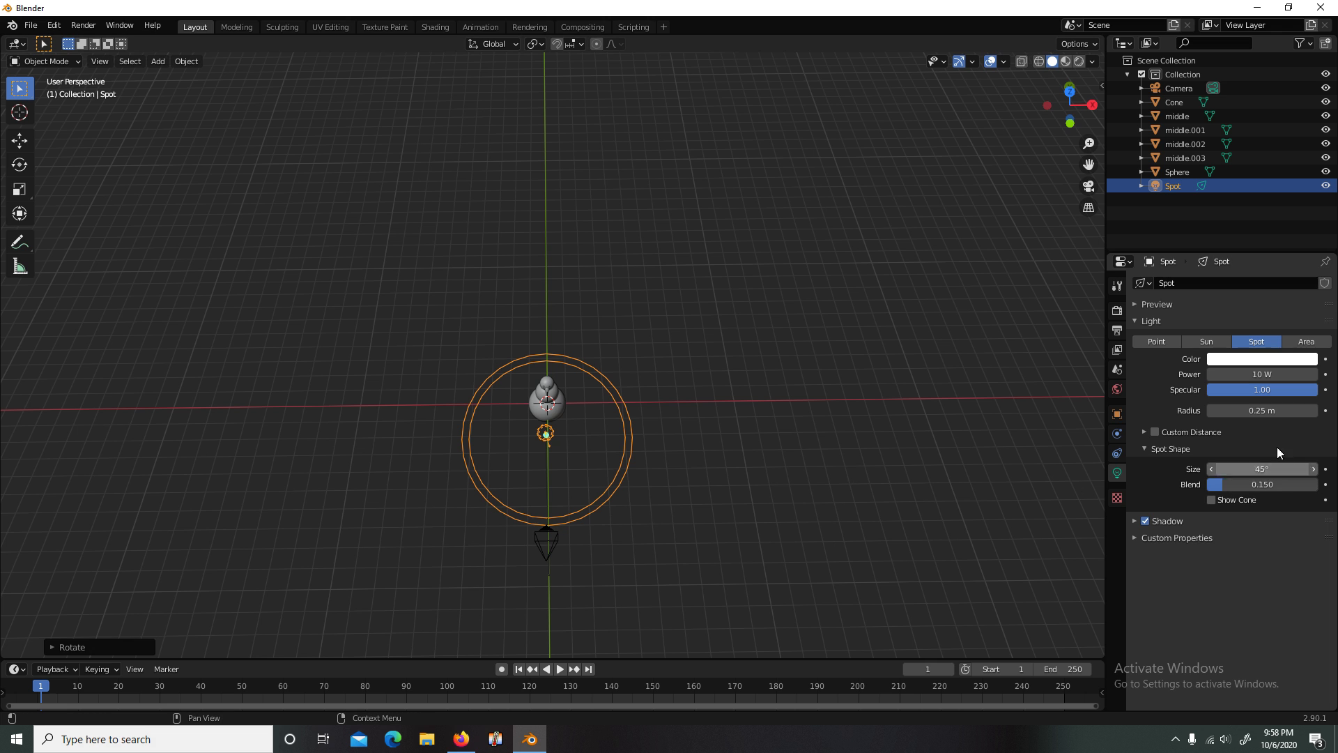
double_click(1275, 375)
key("BackSpace")
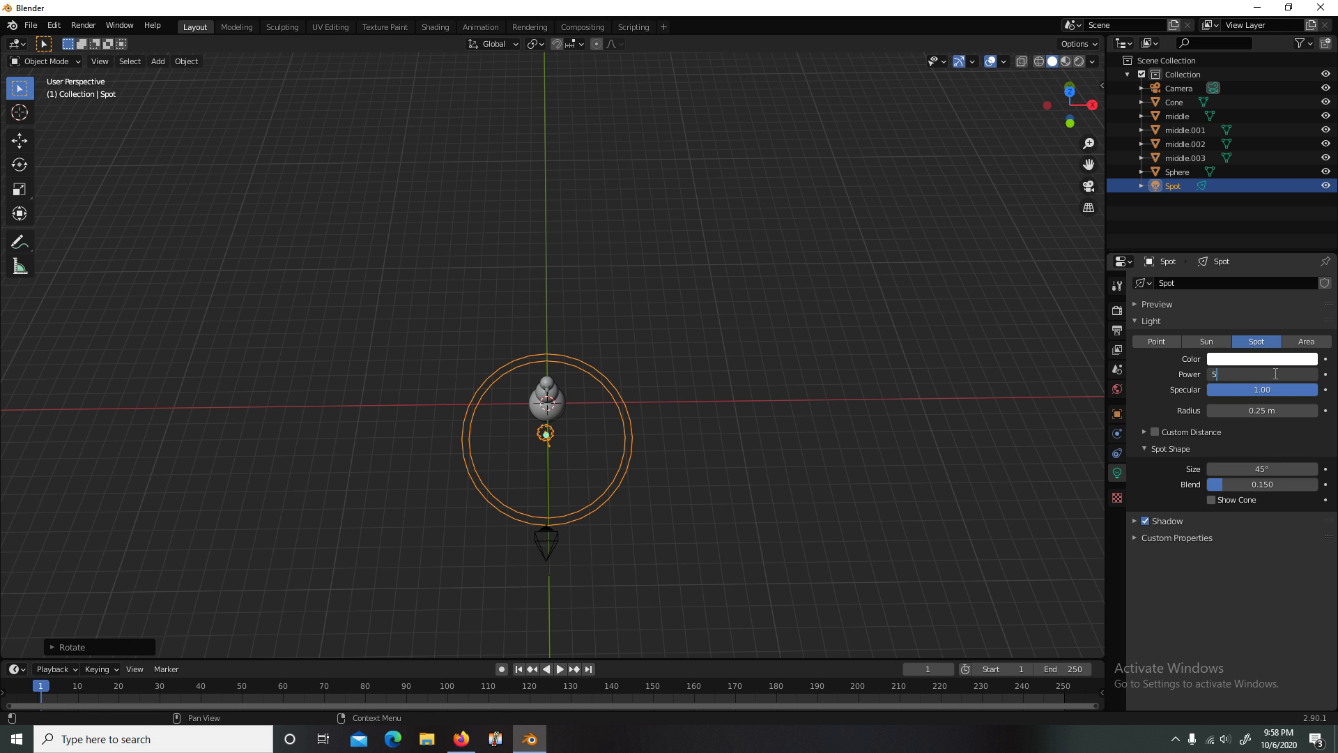
key("Return")
Step: Render a still image to check the brightness of the snowman under the spot light, and close the render window
middle_click_drag(801, 425, 703, 424)
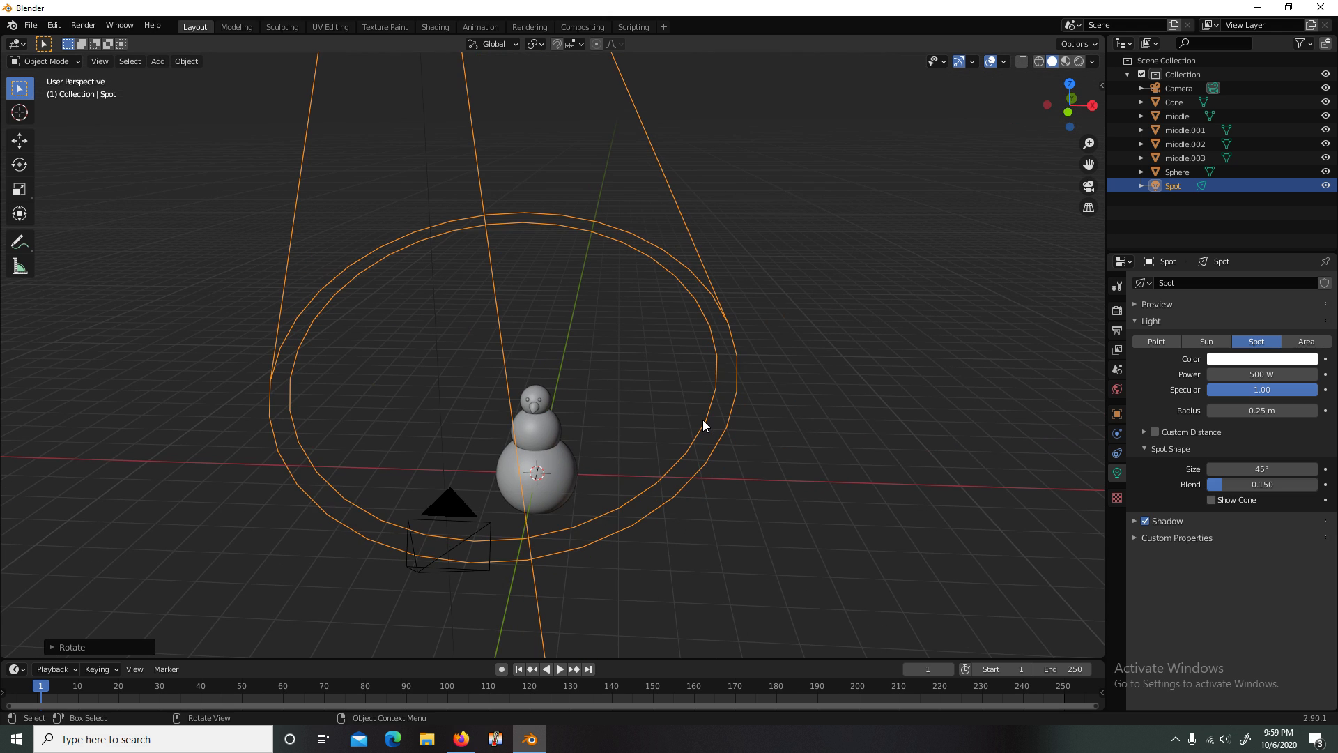
left_click(84, 25)
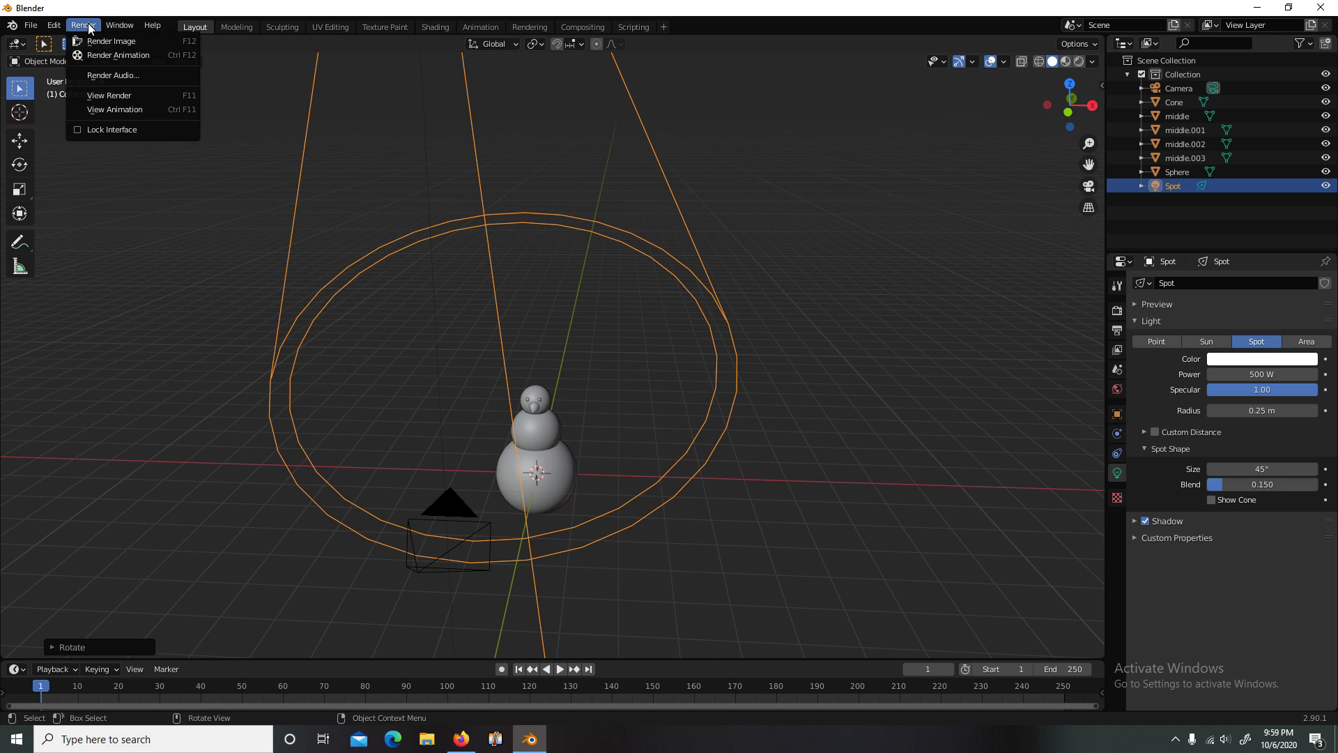
left_click(98, 39)
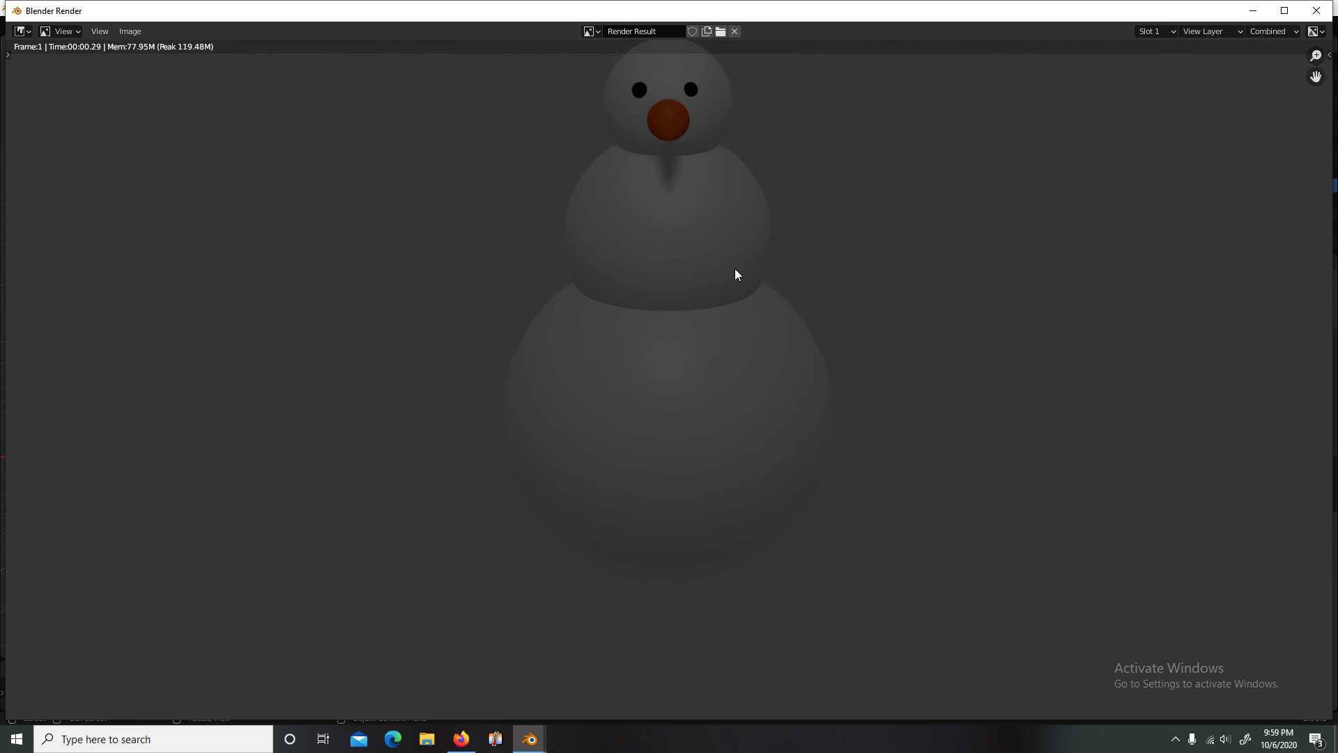
scroll(736, 275, "down", 2)
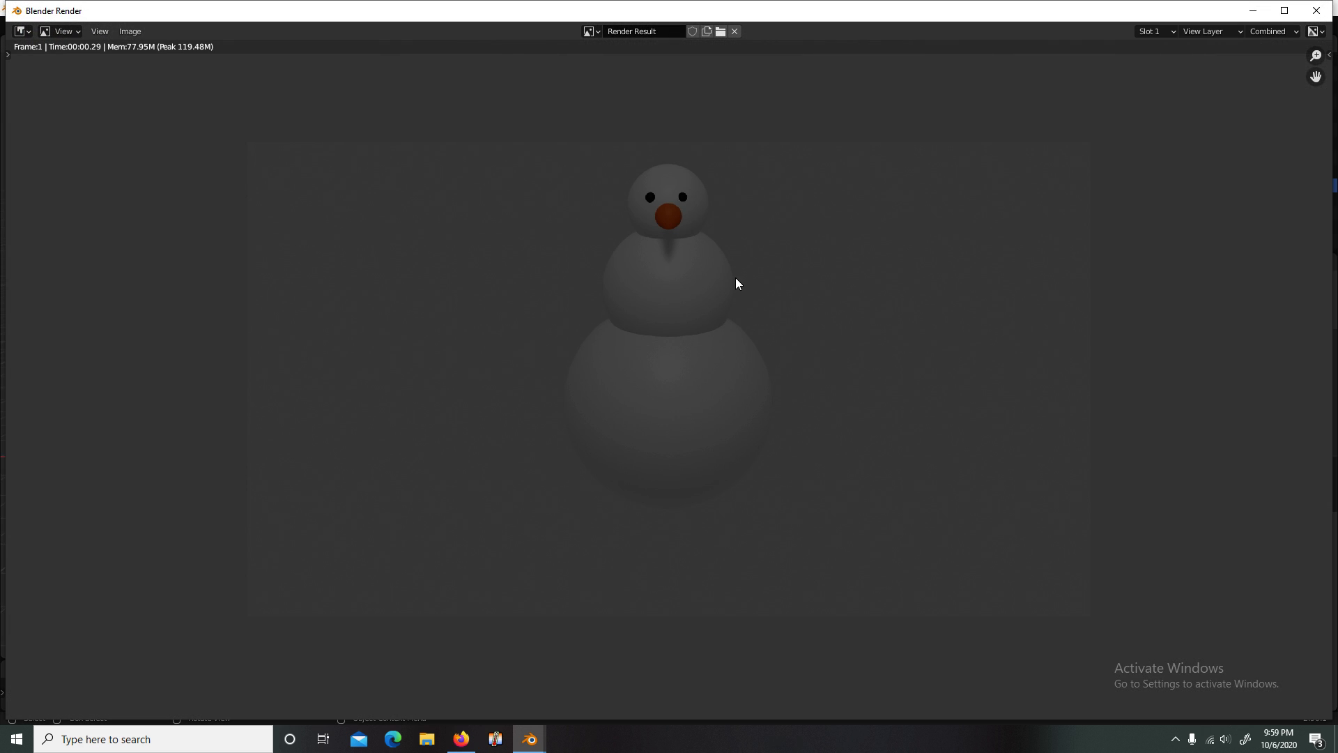
left_click(1317, 10)
Step: Raise the spot light's power to 3000 W and check the brightness in a new render
left_click(1263, 374)
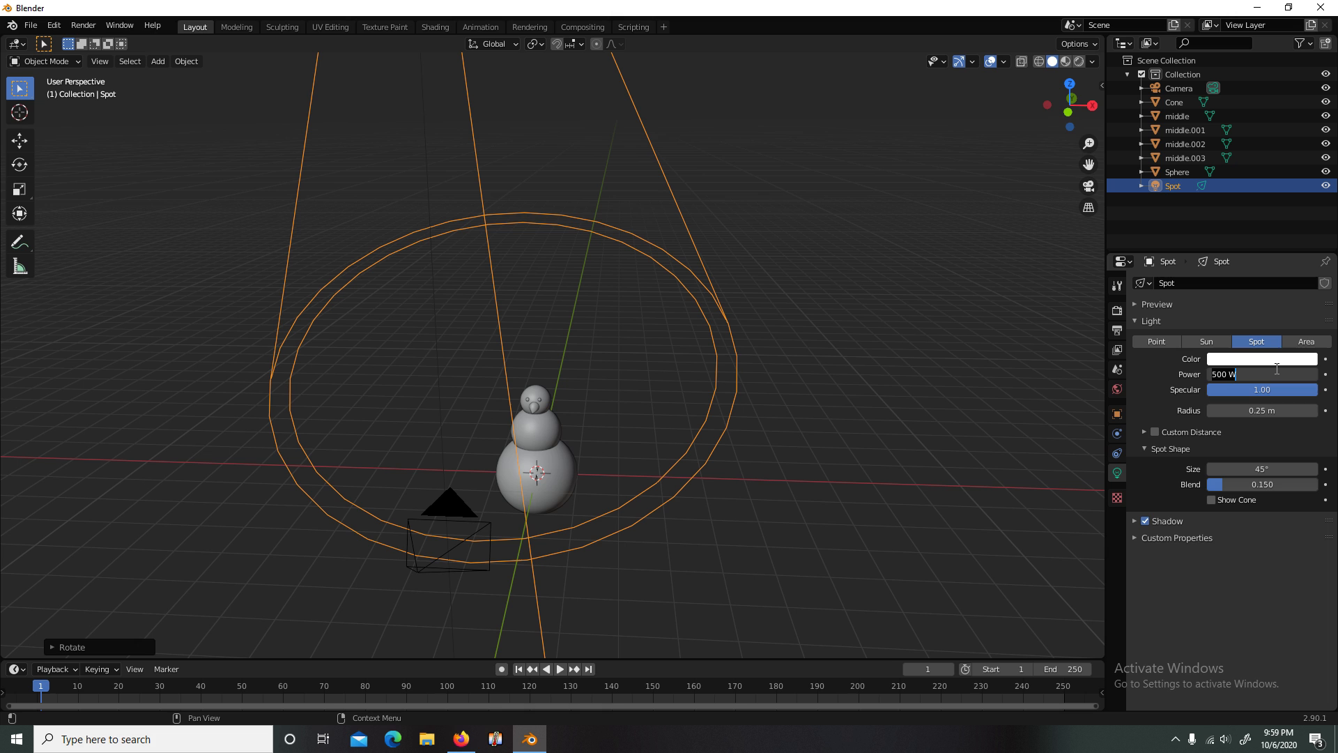
type("3000")
key("Return")
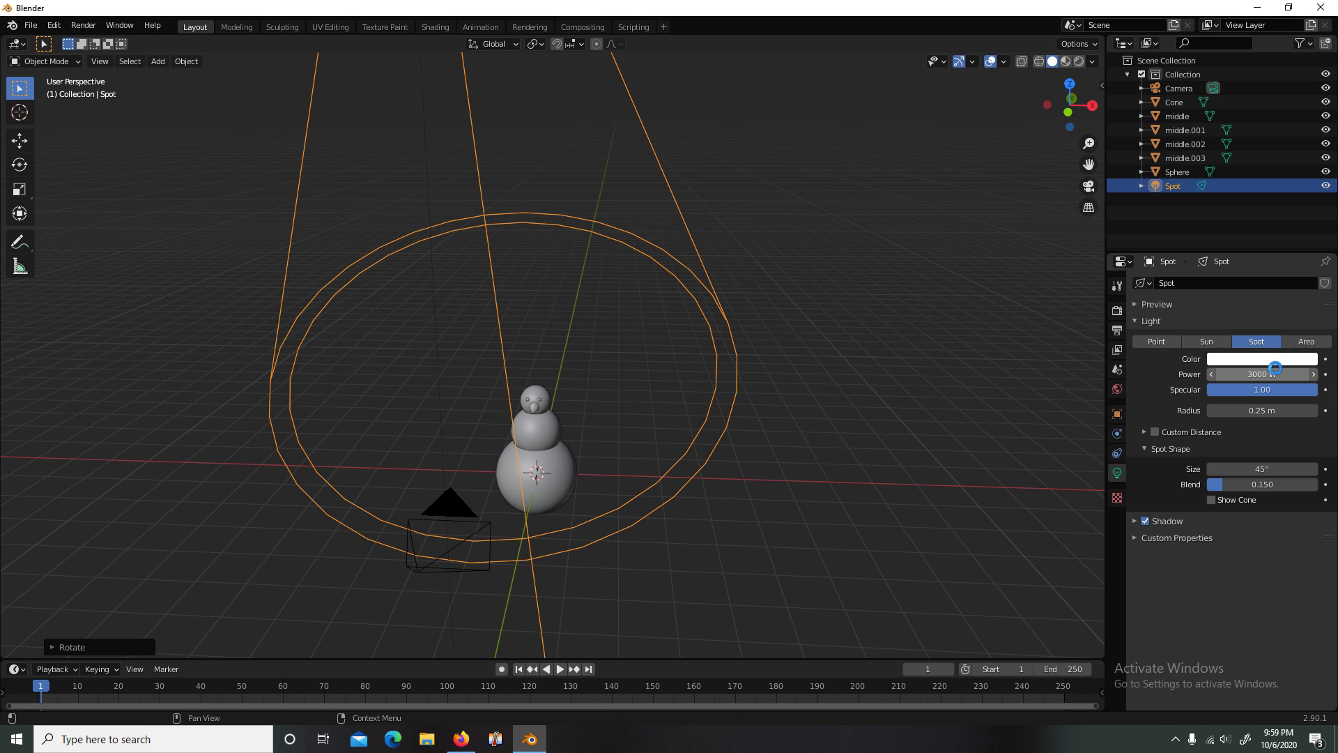
key("F12")
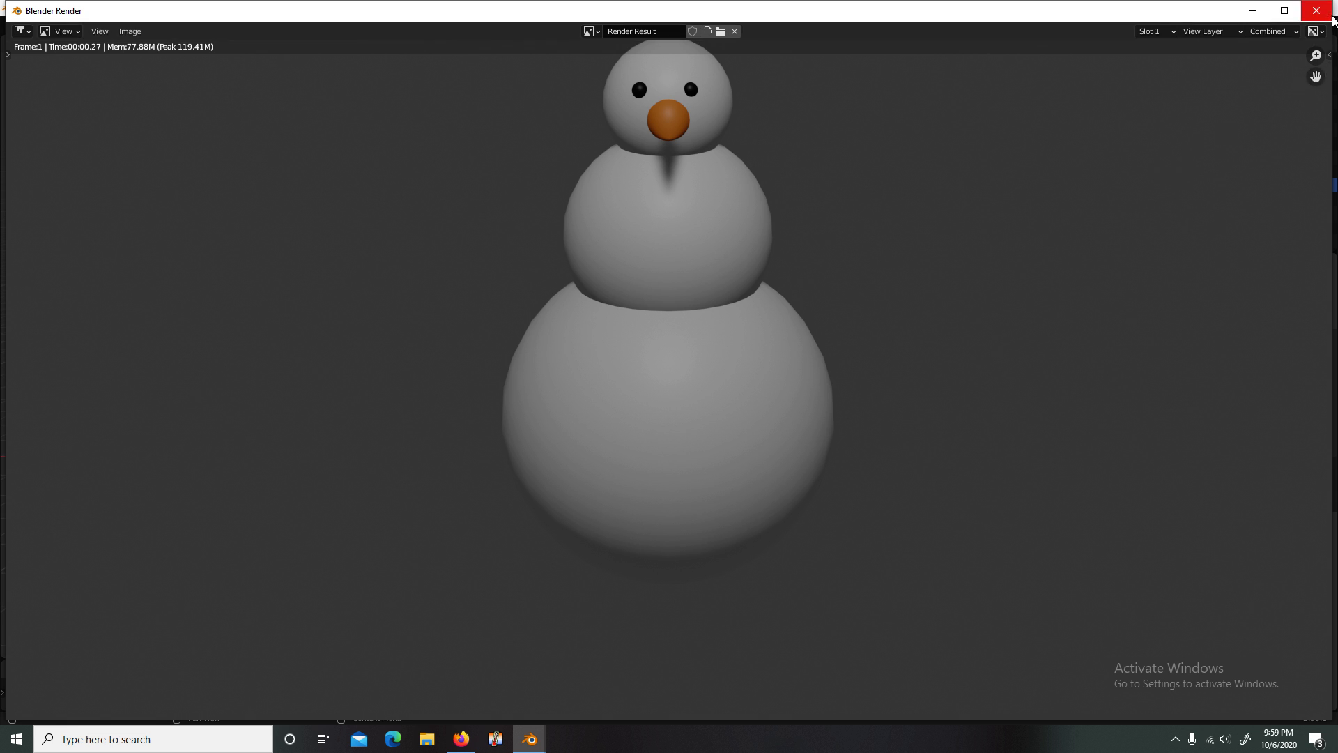
left_click(1315, 10)
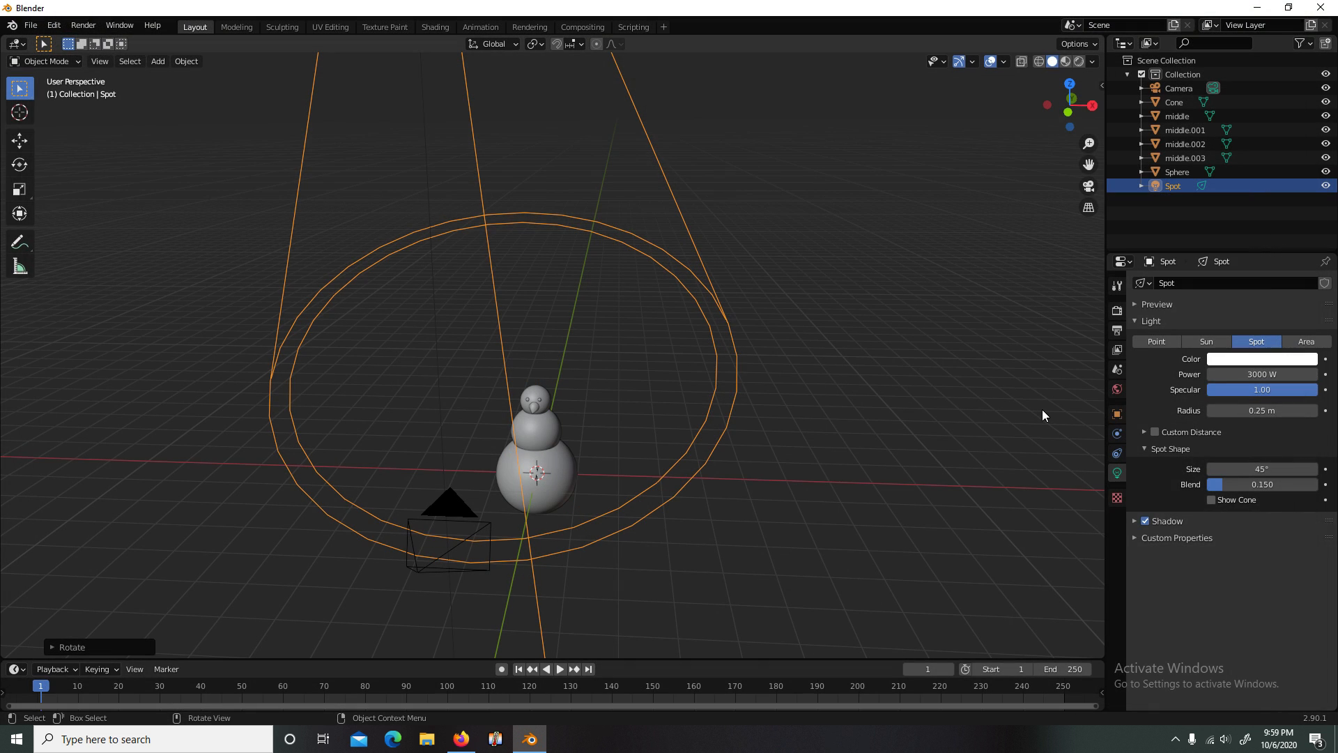
Step: Look through the camera to check the snowman's framing, deselect the light, and leave camera view
key("KP_0")
middle_click_drag(657, 314, 658, 320, "shift")
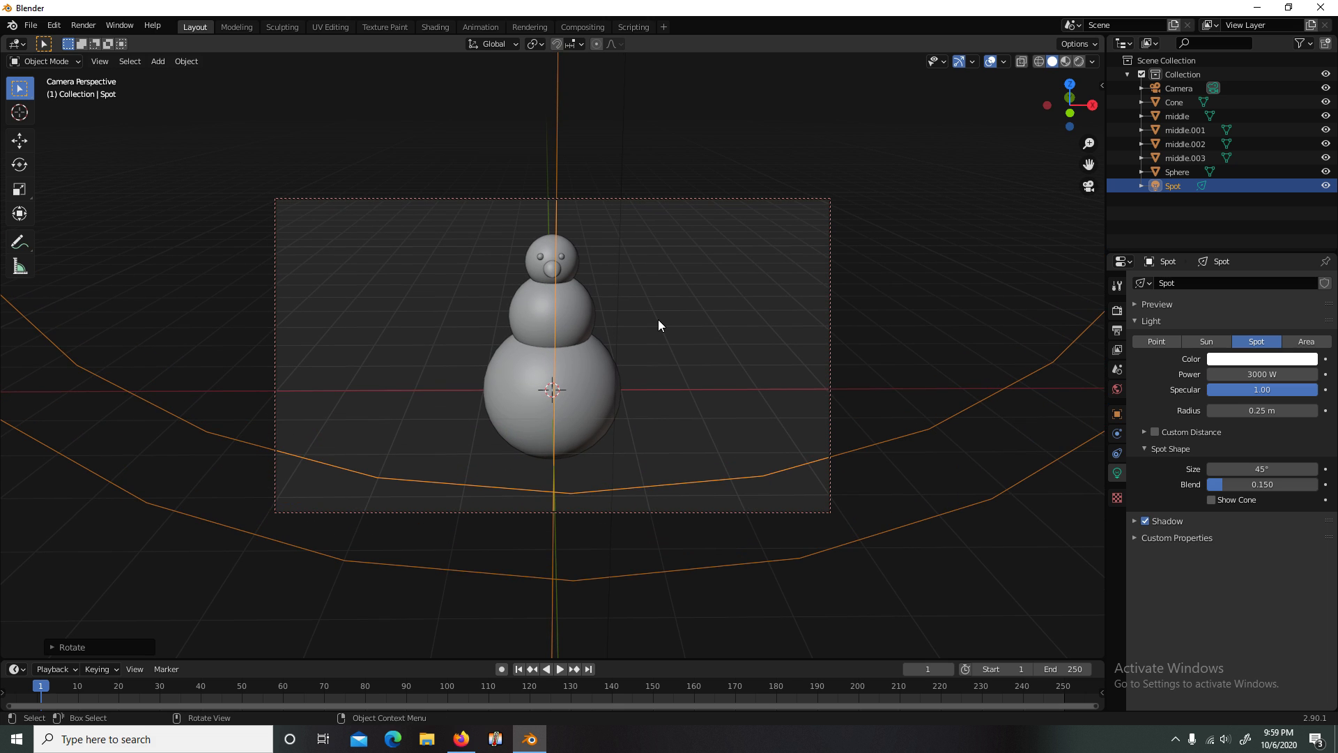
left_click(706, 149)
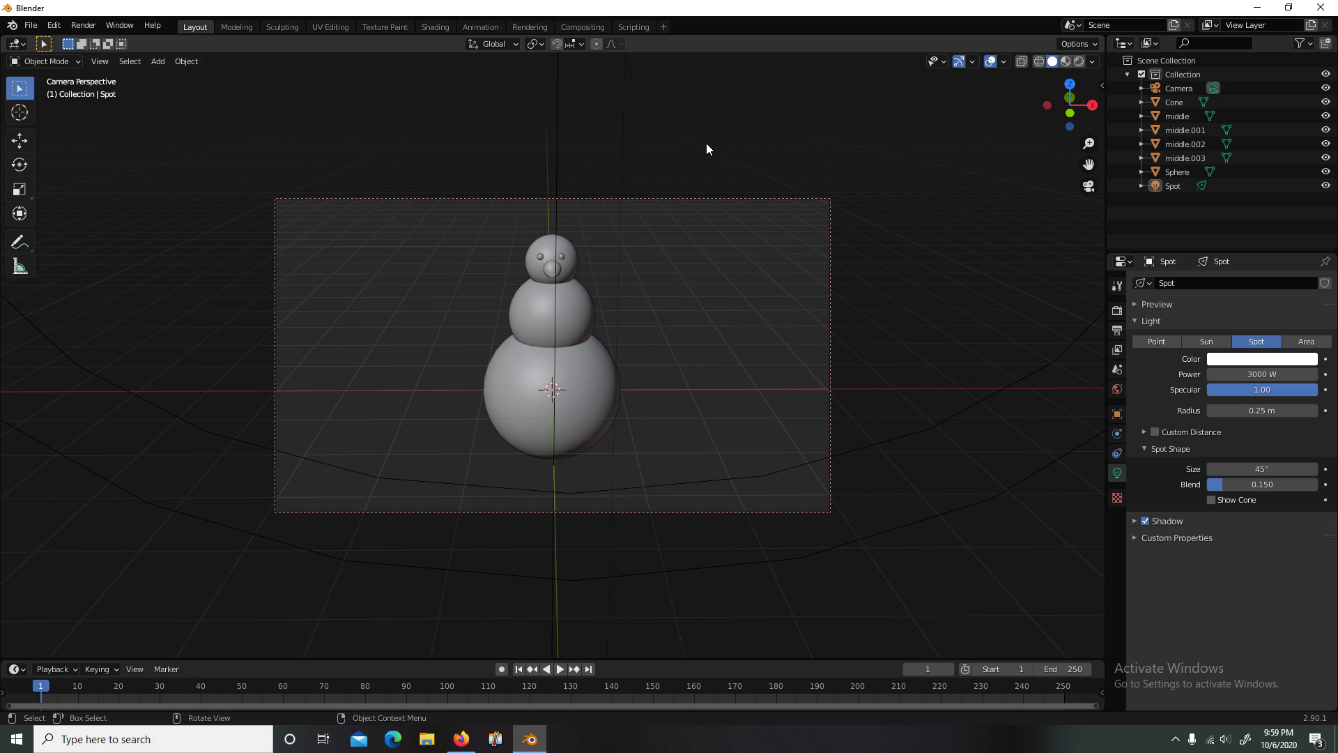
key("KP_0")
Step: Select the spot light above the snowman and set its power to 10000 W
scroll(657, 167, "down", 13)
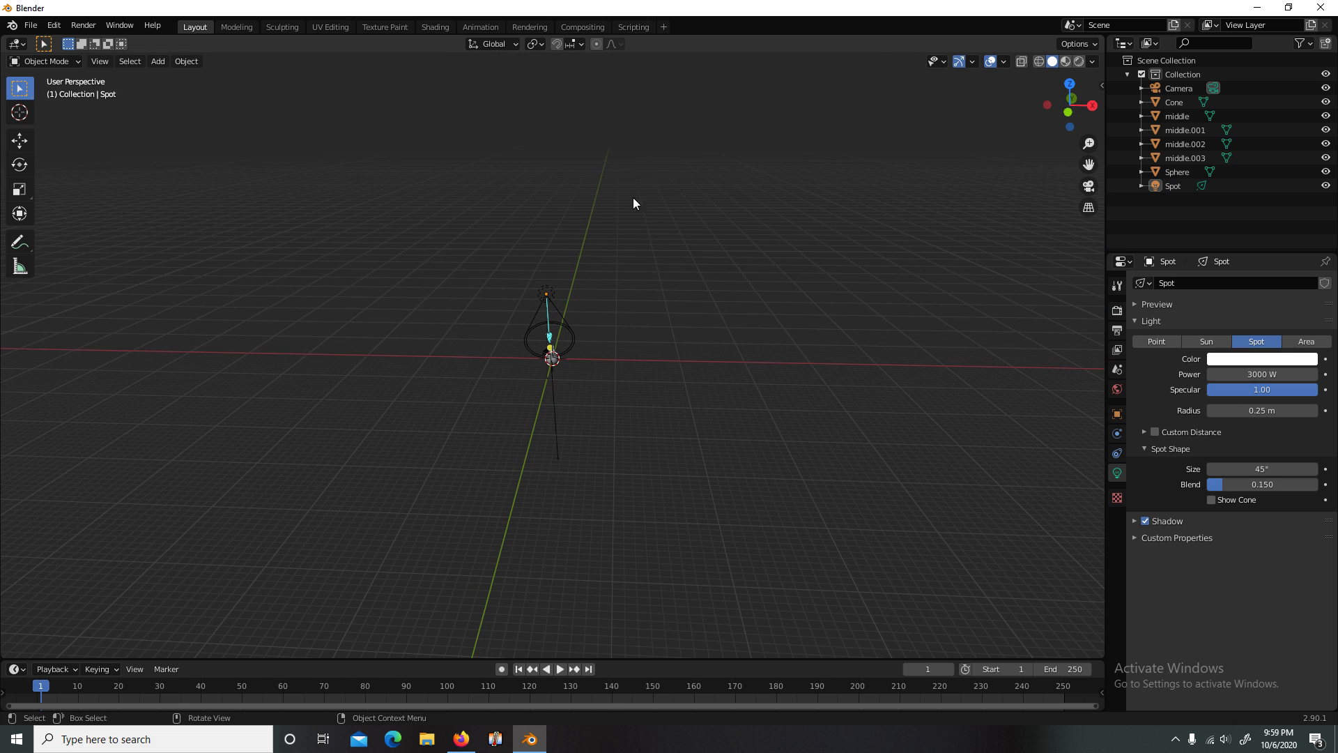
left_click(552, 333)
left_click(1257, 372)
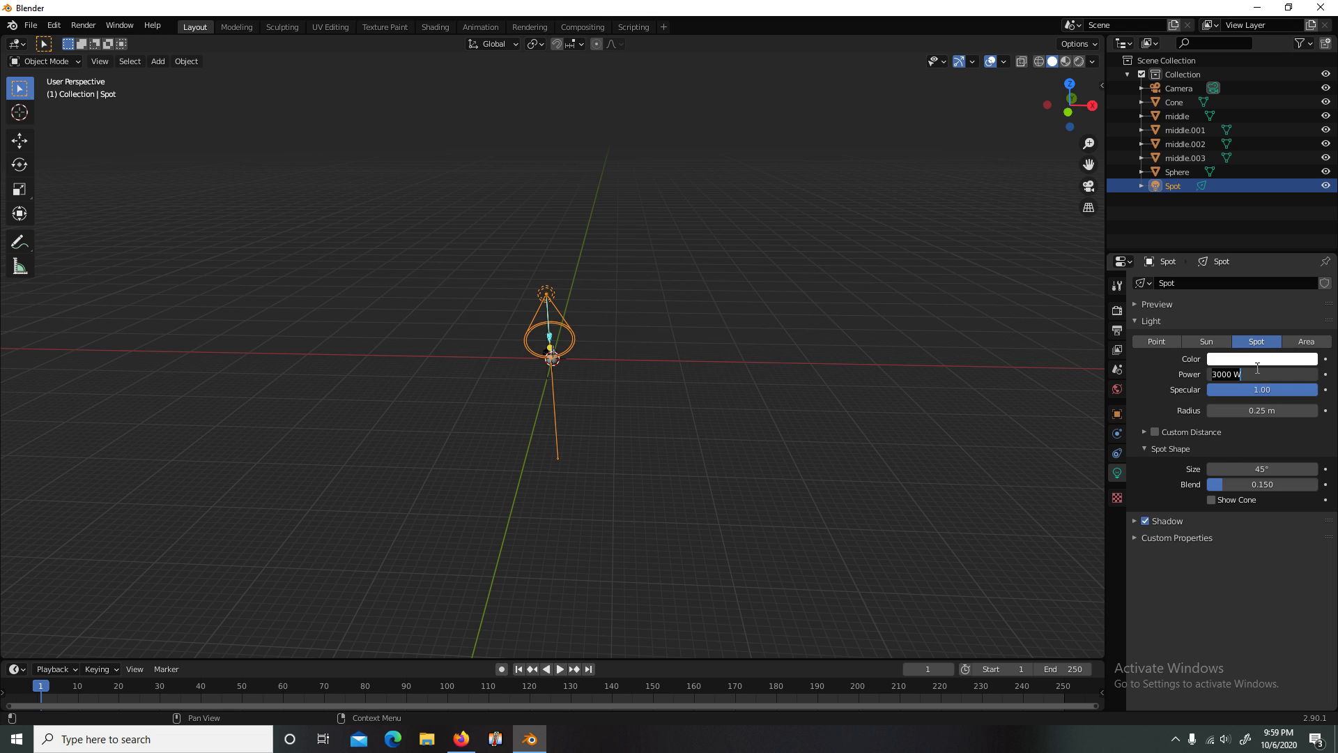
type("10000")
key("Return")
Step: Render the snowman with the stronger spot light to check its brightness, and close the render window
left_click(87, 28)
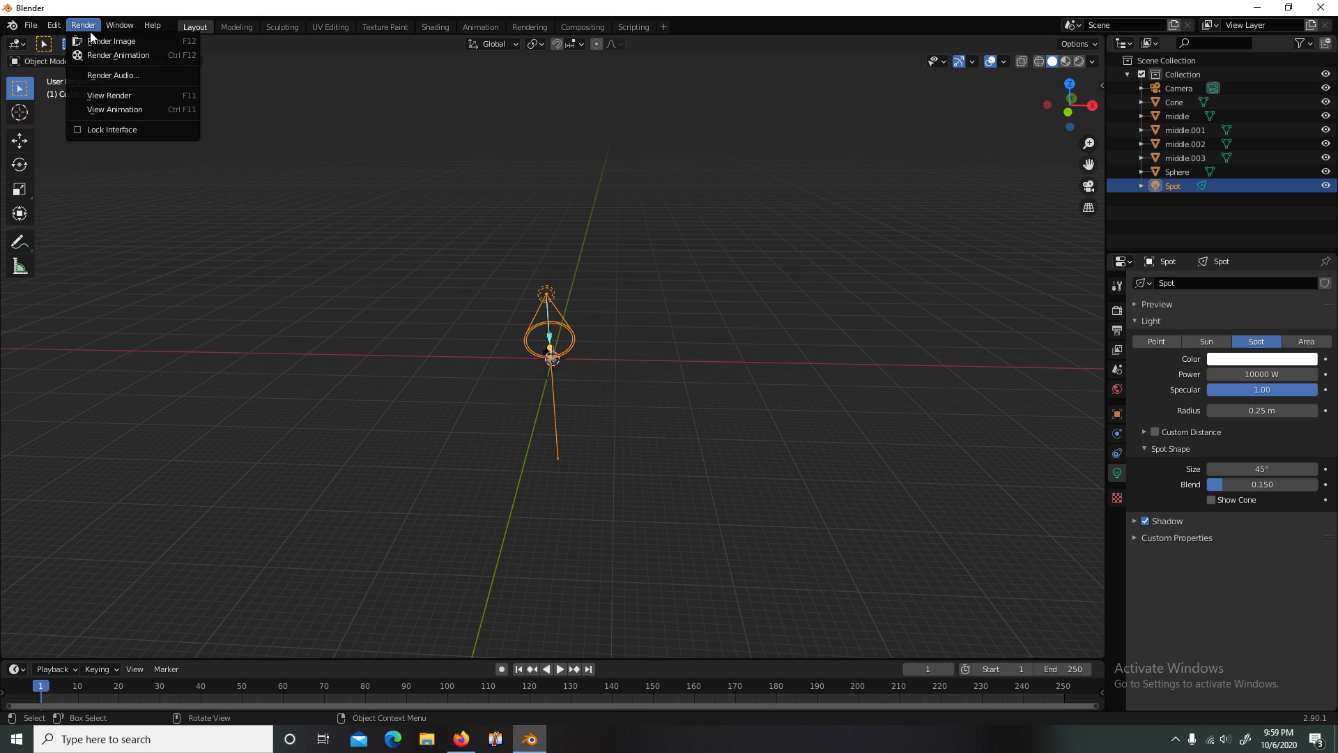
left_click(98, 41)
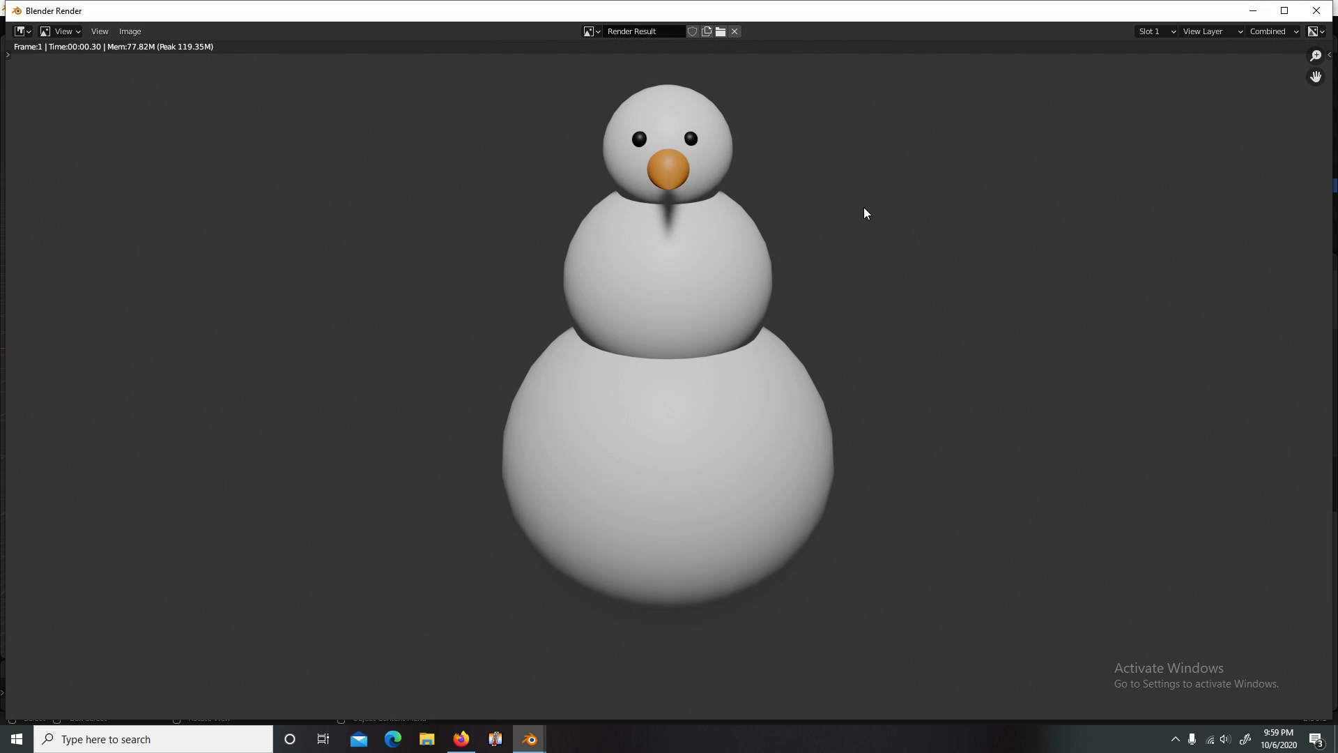
left_click(1316, 11)
Step: Try enlarging the snowman's middle sphere uniformly to about four times its size
scroll(650, 368, "up", 8)
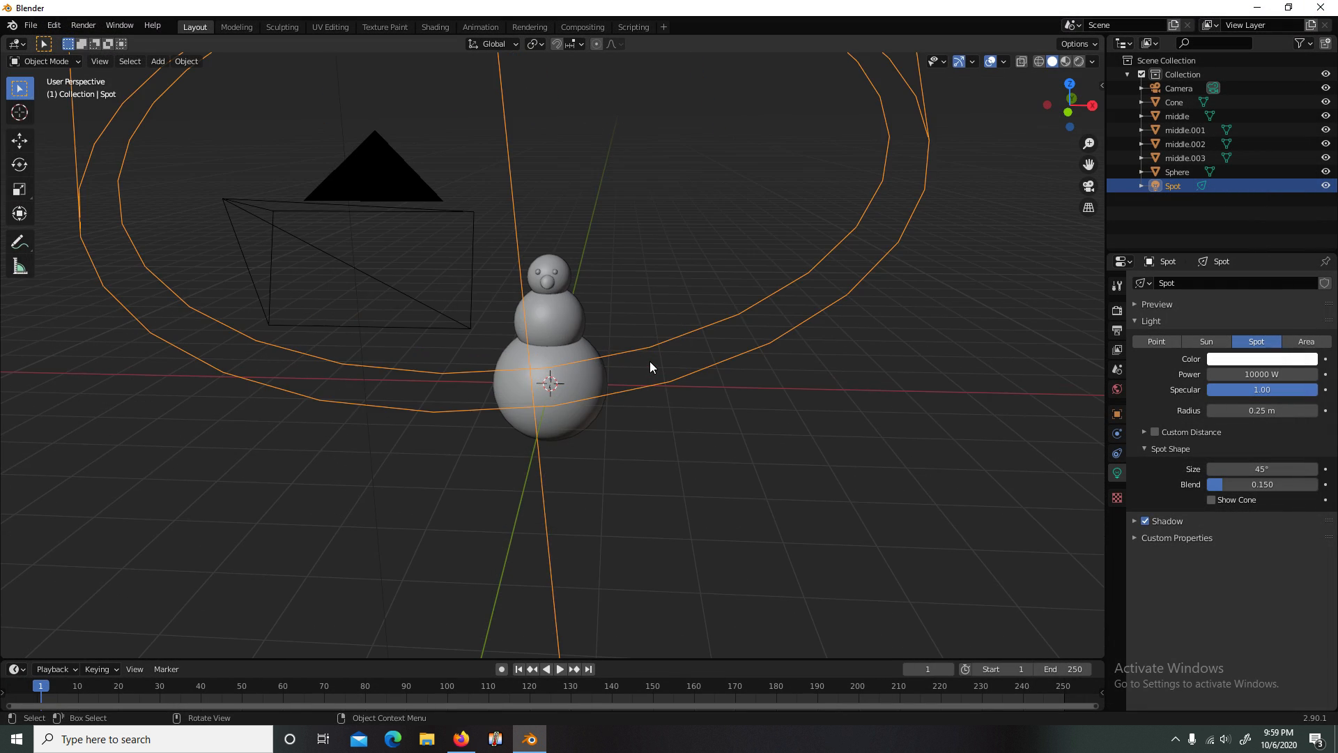
scroll(662, 366, "down", 8)
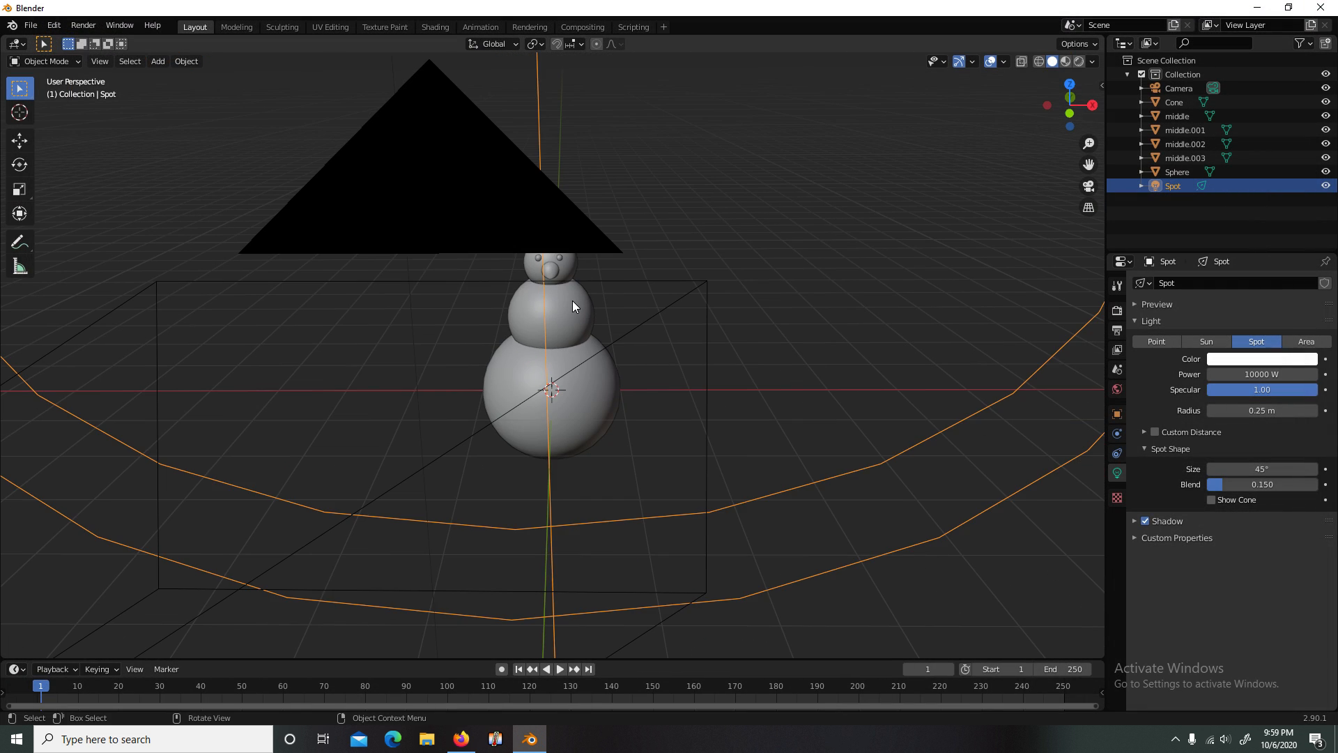
left_click(571, 316)
key("s")
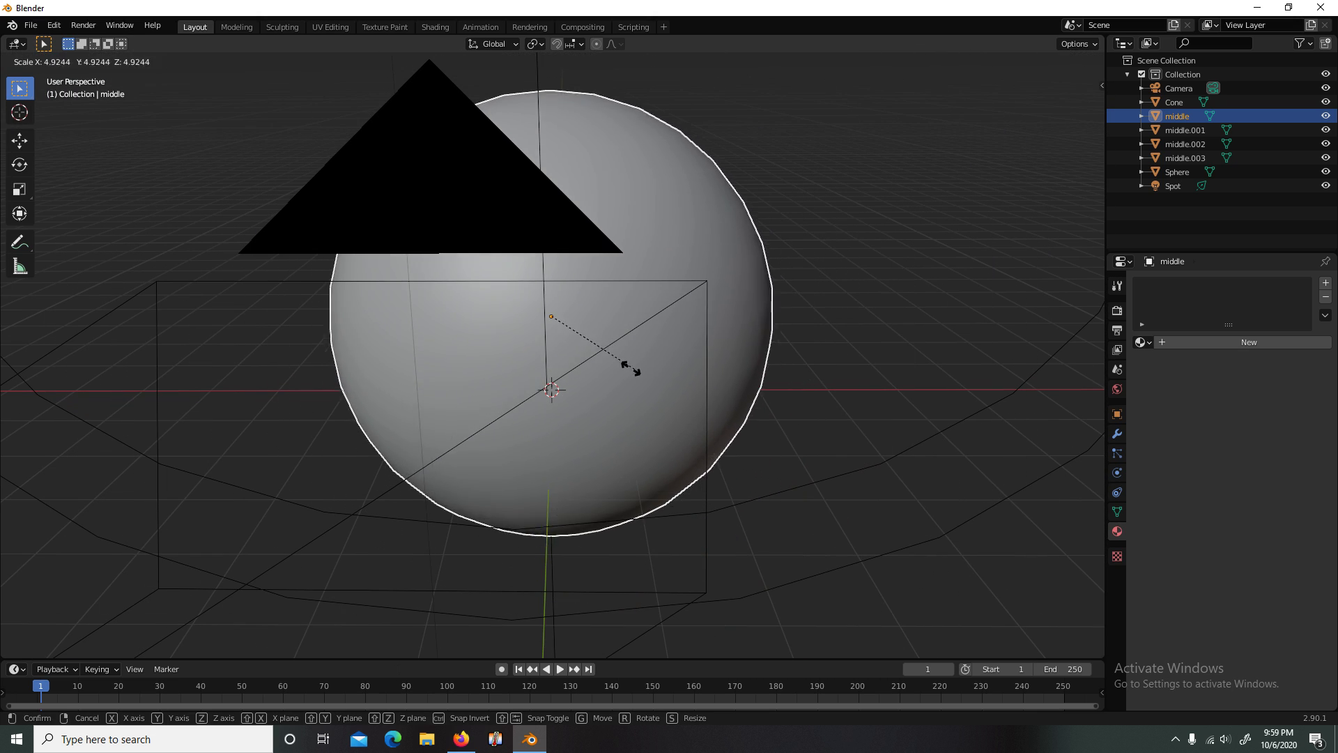
left_click(620, 372)
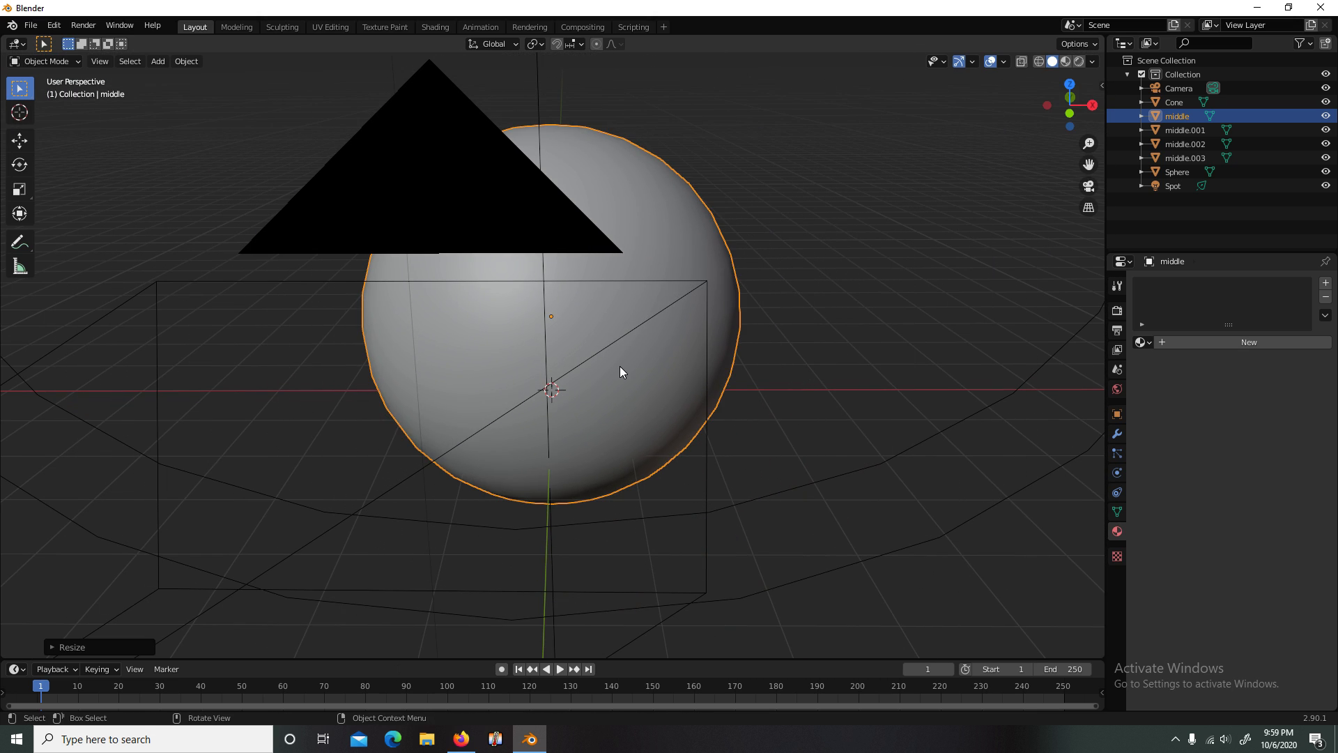
Step: Render the scene with the enlarged middle sphere, close the render window, and undo the scaling
key("F12")
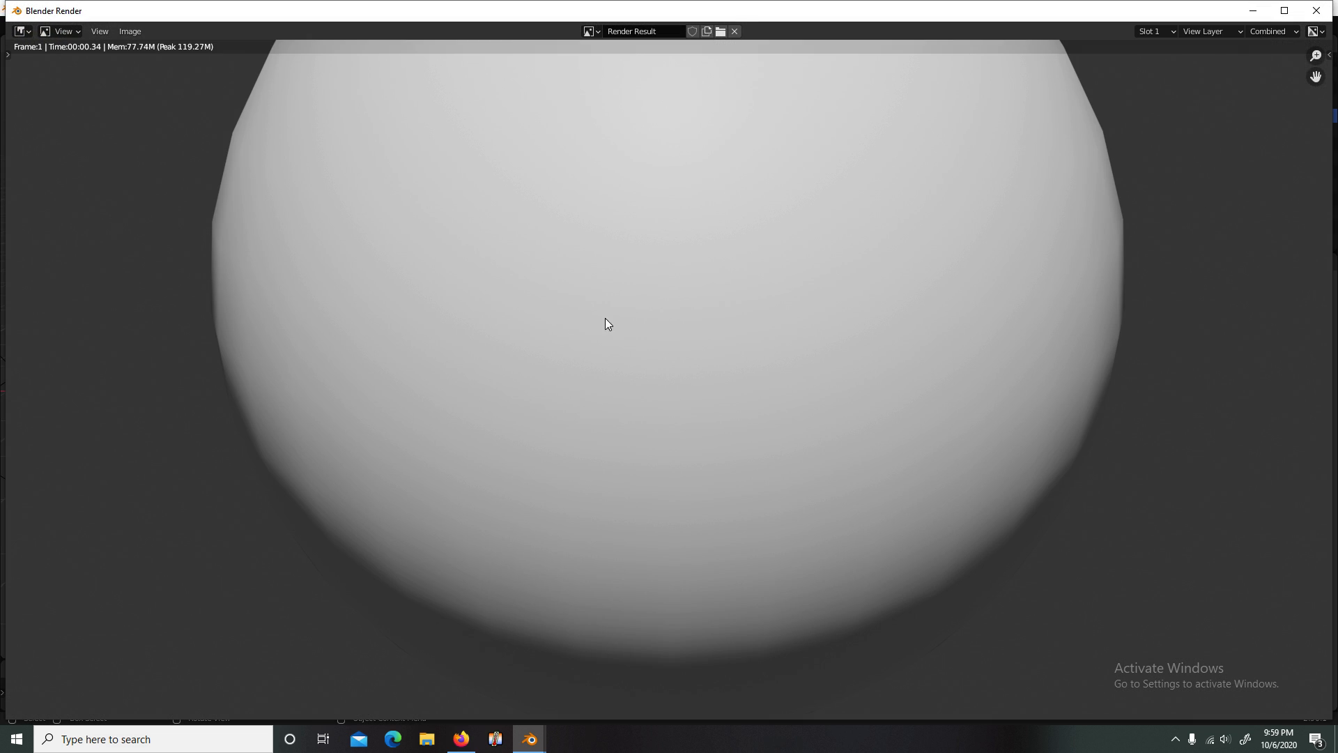
left_click(1316, 11)
key("ctrl+z")
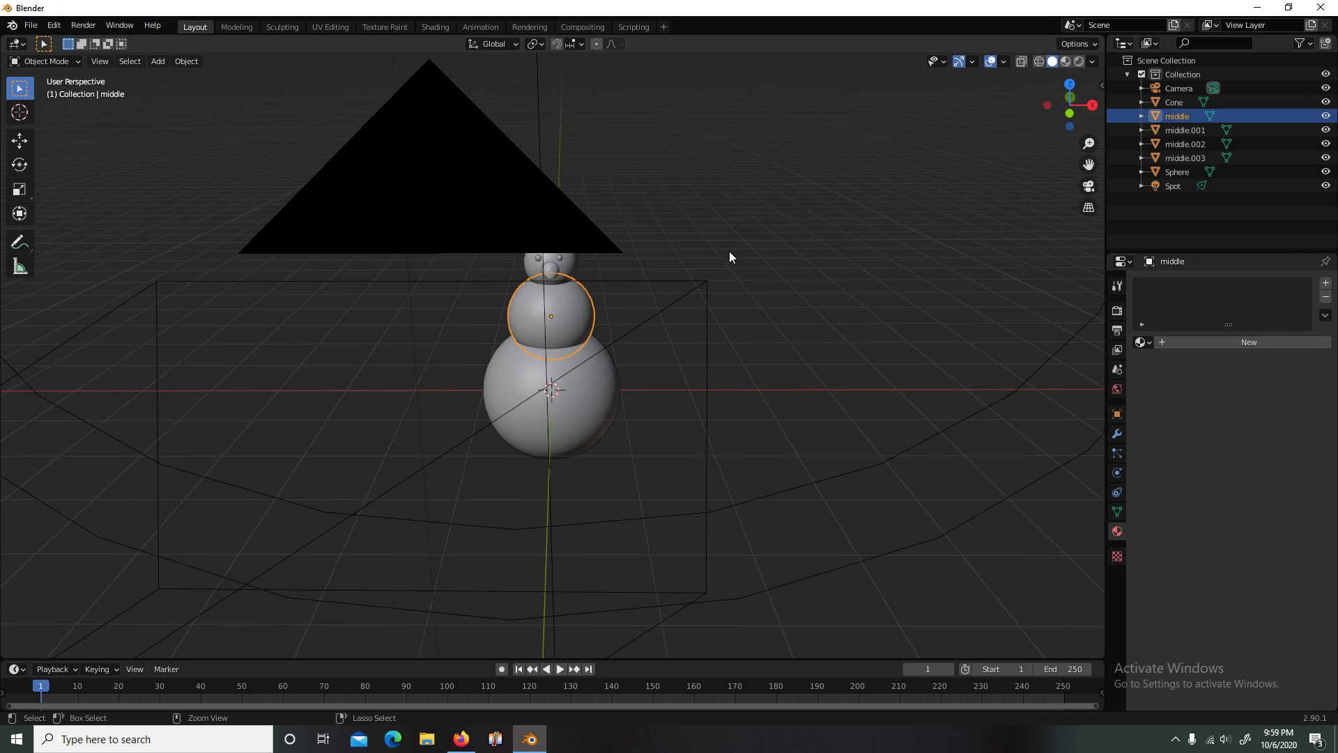
left_click(796, 291)
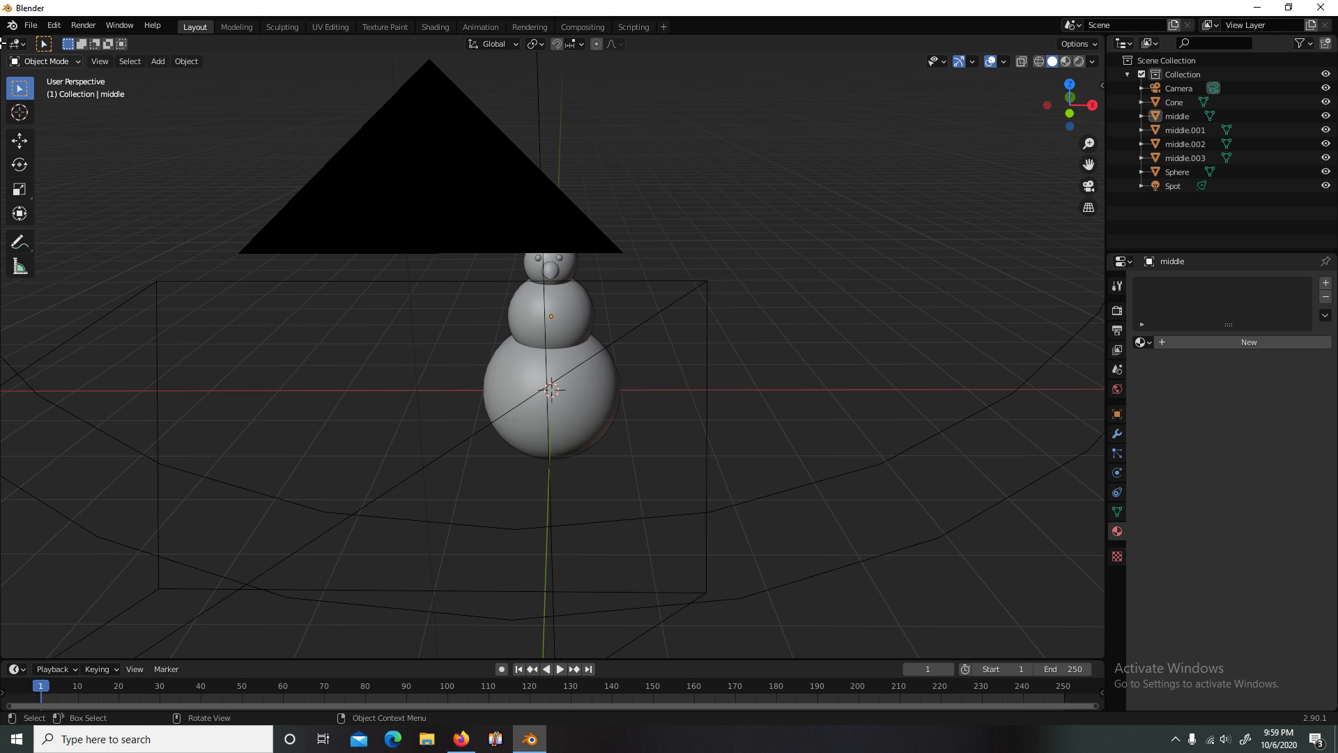
Step: Save the project as "blender snow man.blend" in the D:\google folder
left_click(31, 26)
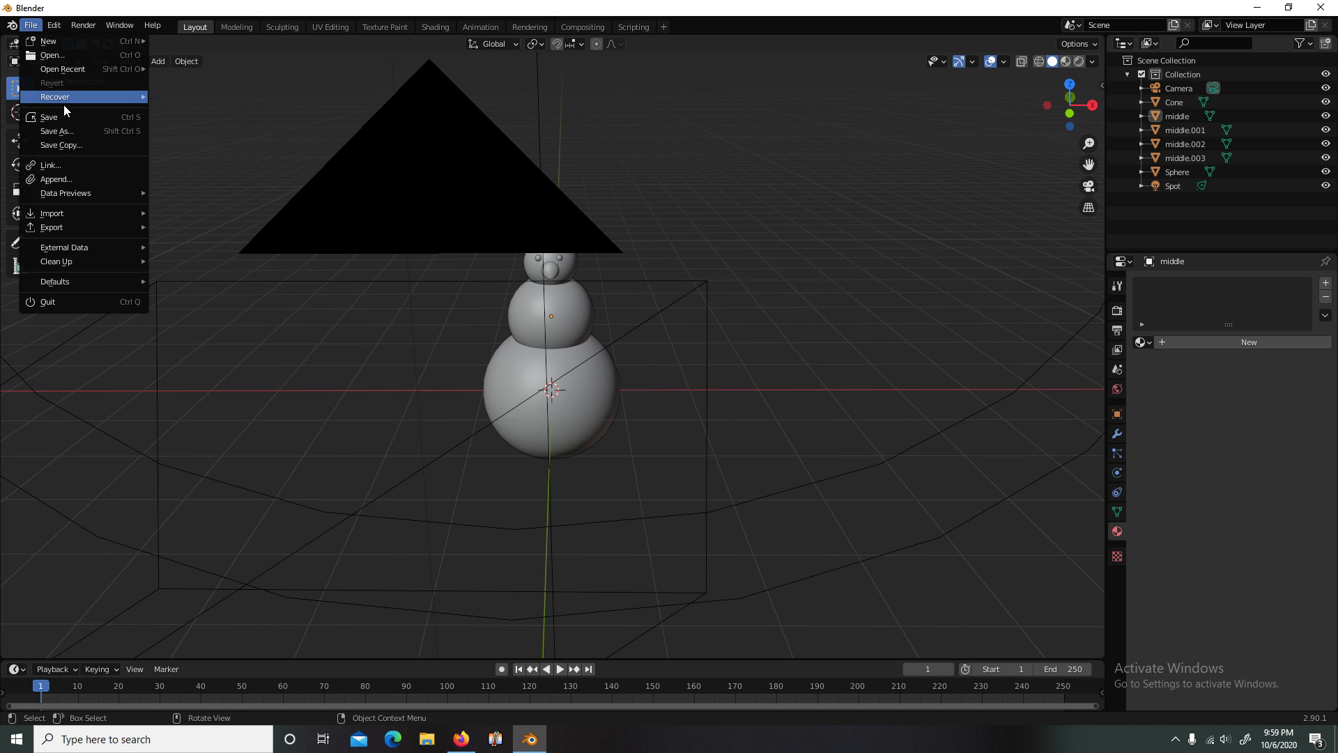
left_click(94, 130)
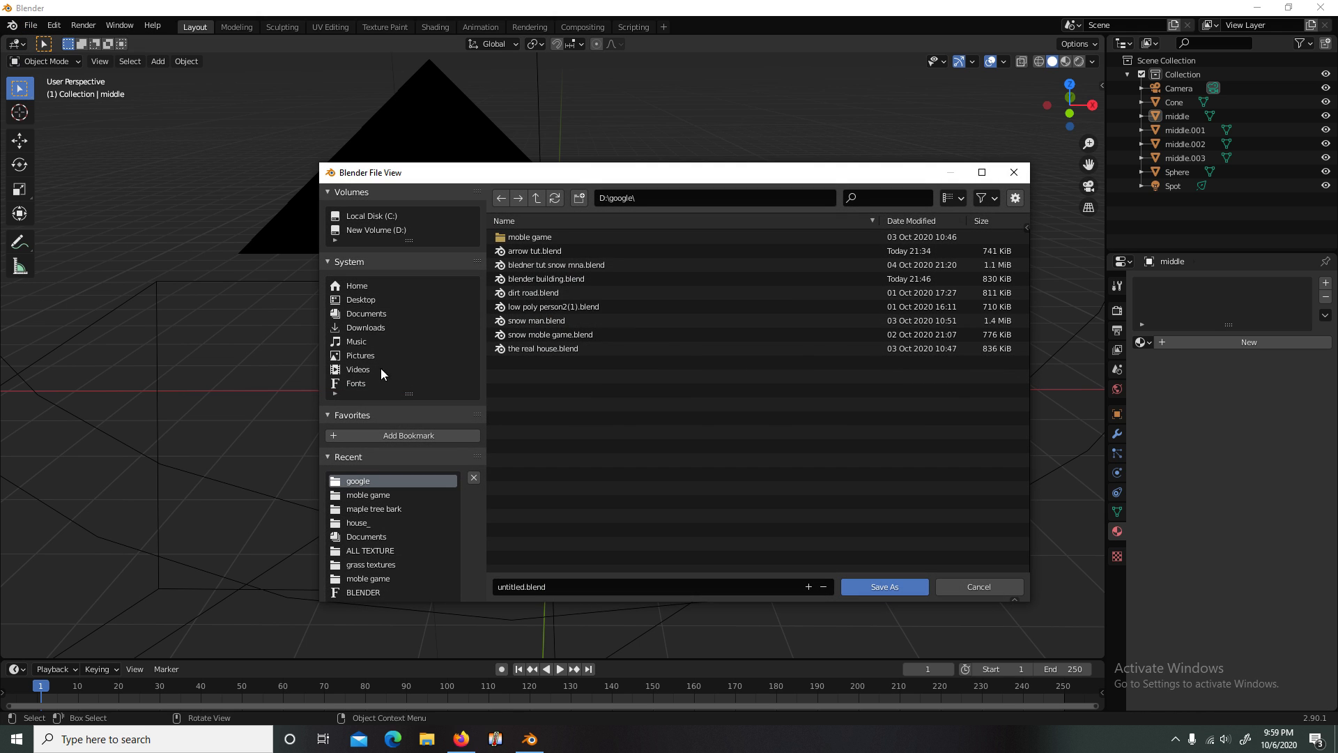
left_click(524, 586)
left_click(524, 587)
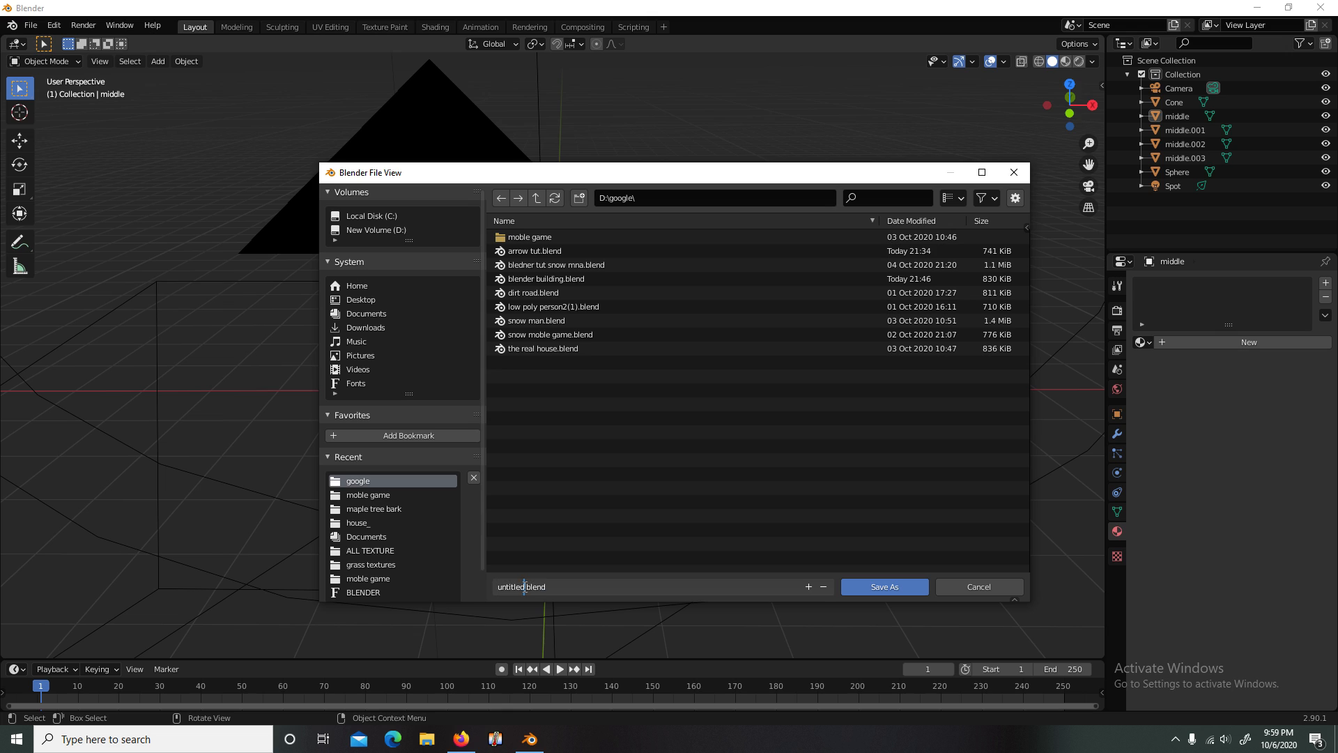
key("BackSpace")
key("BackSpace")
key("BackSpace")
key("BackSpace")
key("BackSpace")
key("BackSpace")
key("BackSpace")
key("BackSpace")
type("blender snow man")
left_click(872, 587)
Step: Render a still image of the finished snowman through the scene camera
scroll(879, 426, "down", 6)
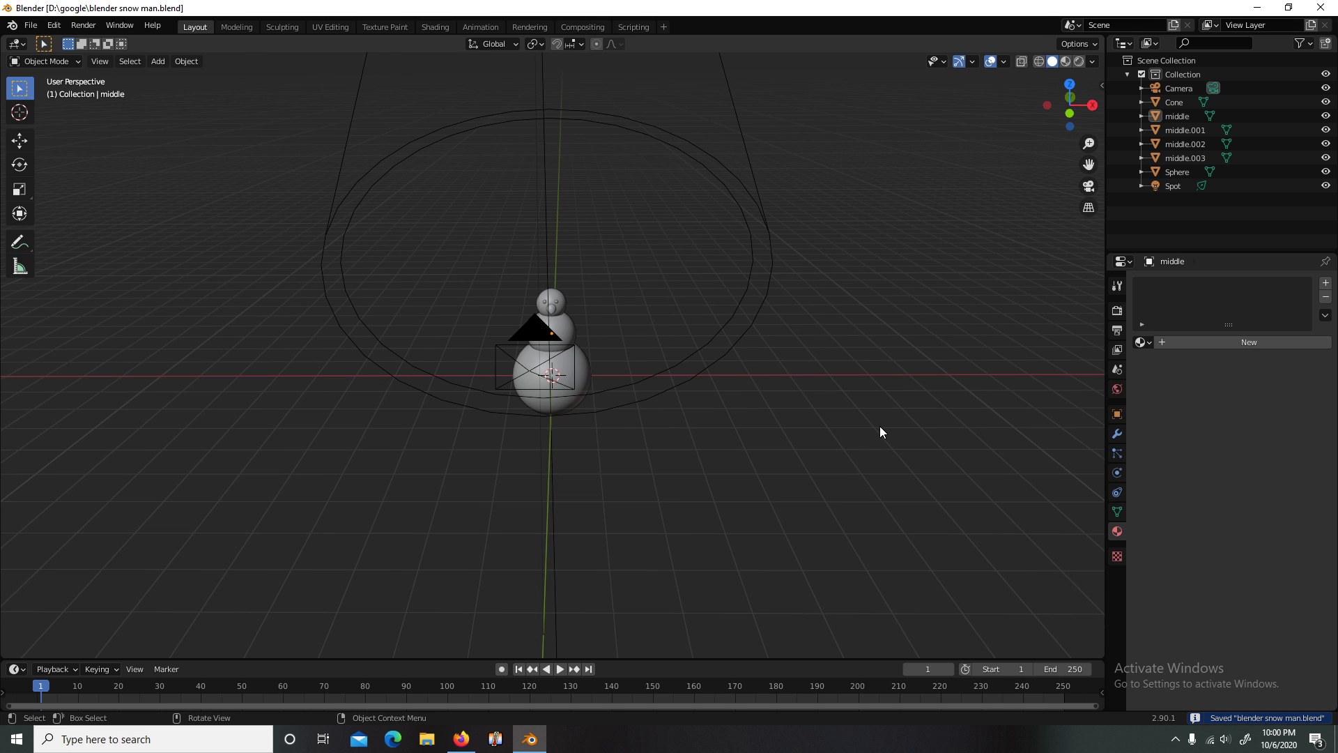
scroll(879, 432, "up", 2)
left_click(83, 25)
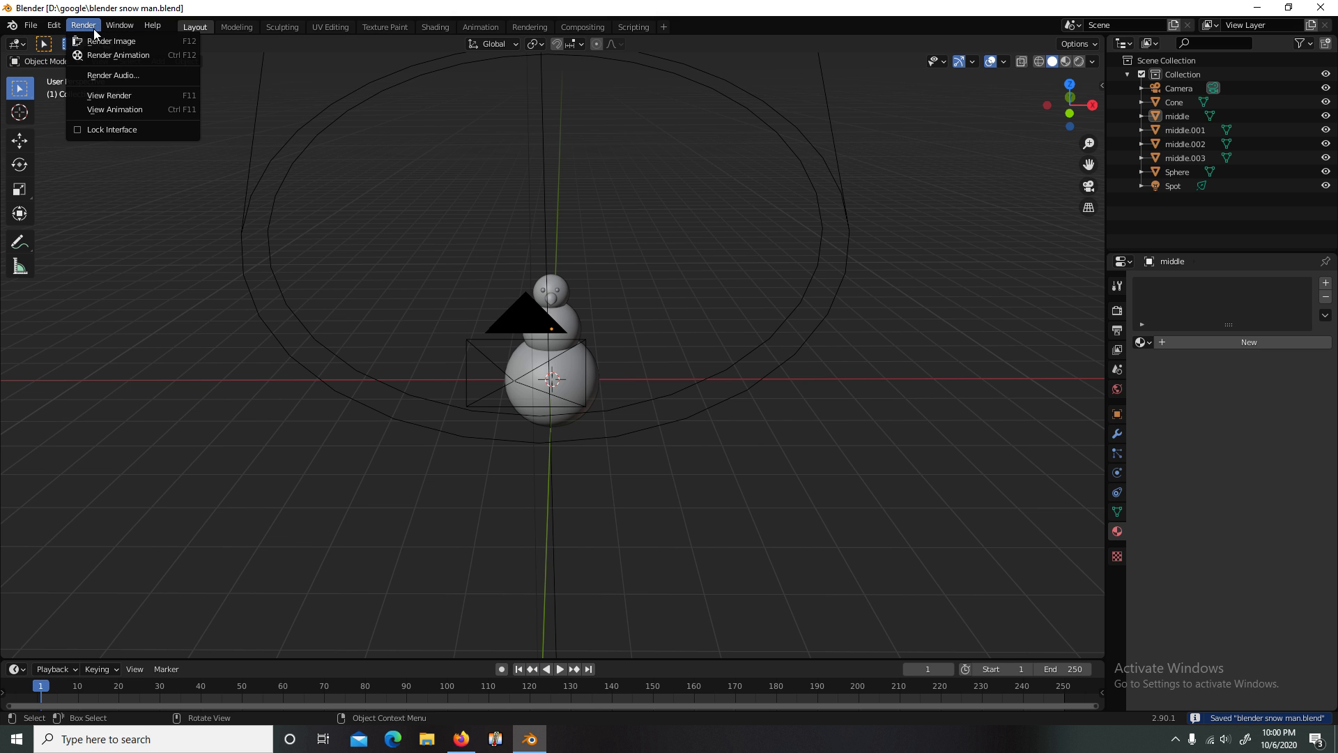
left_click(98, 40)
scroll(632, 290, "down", 2)
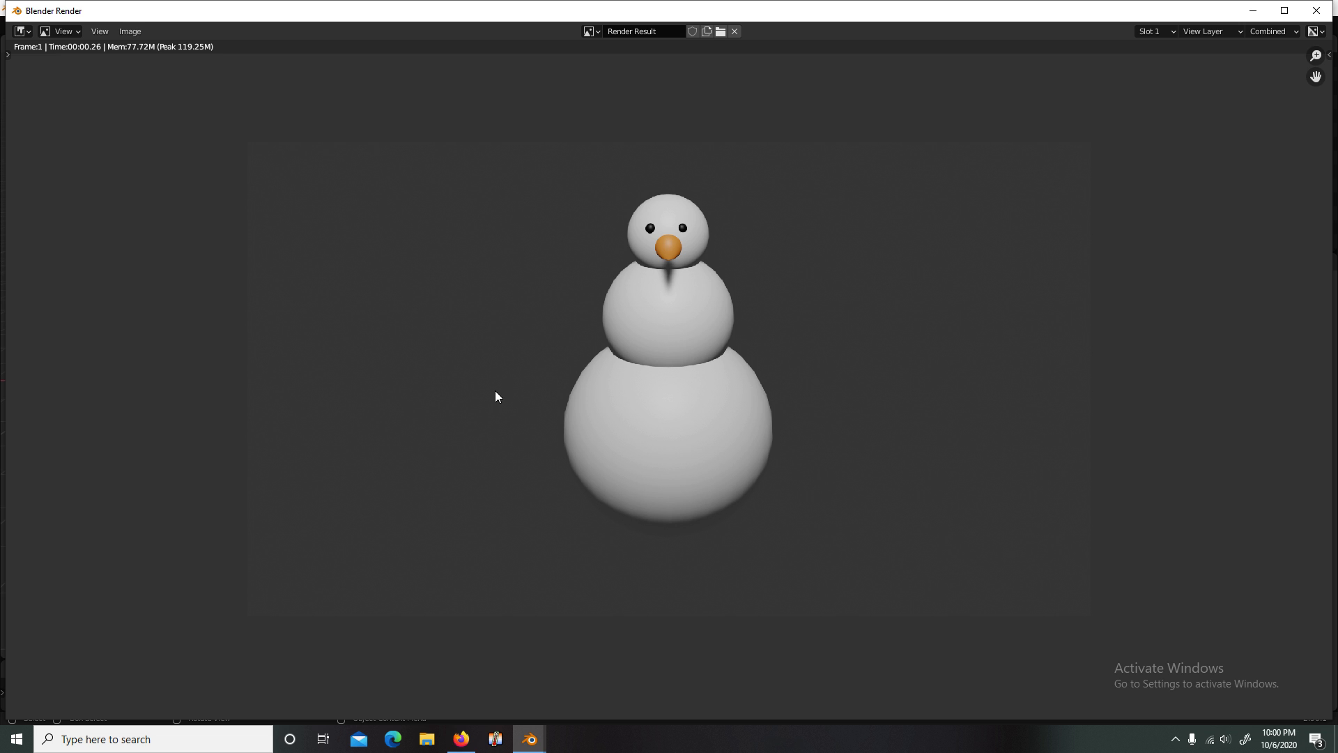
Step: Save the rendered snowman image as "snow man.png" in the D:\google folder and close the render window
left_click(136, 32)
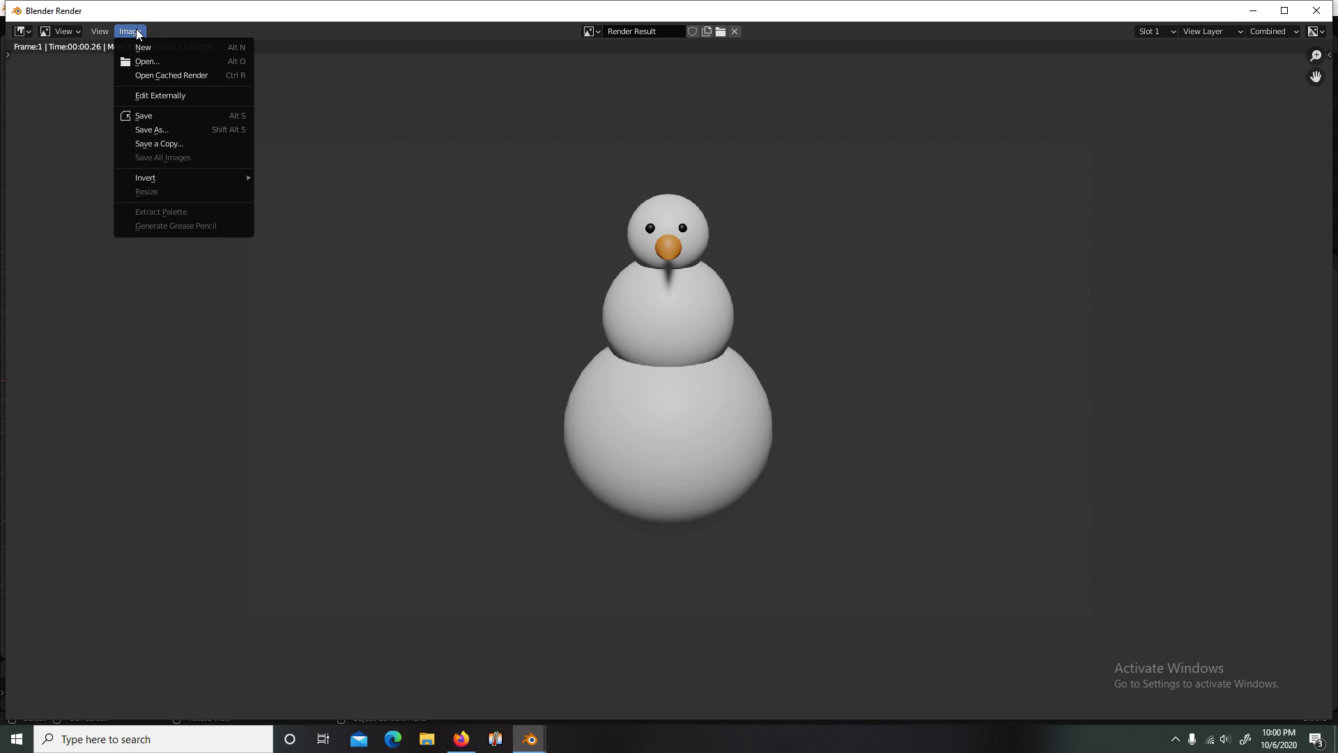
left_click(174, 131)
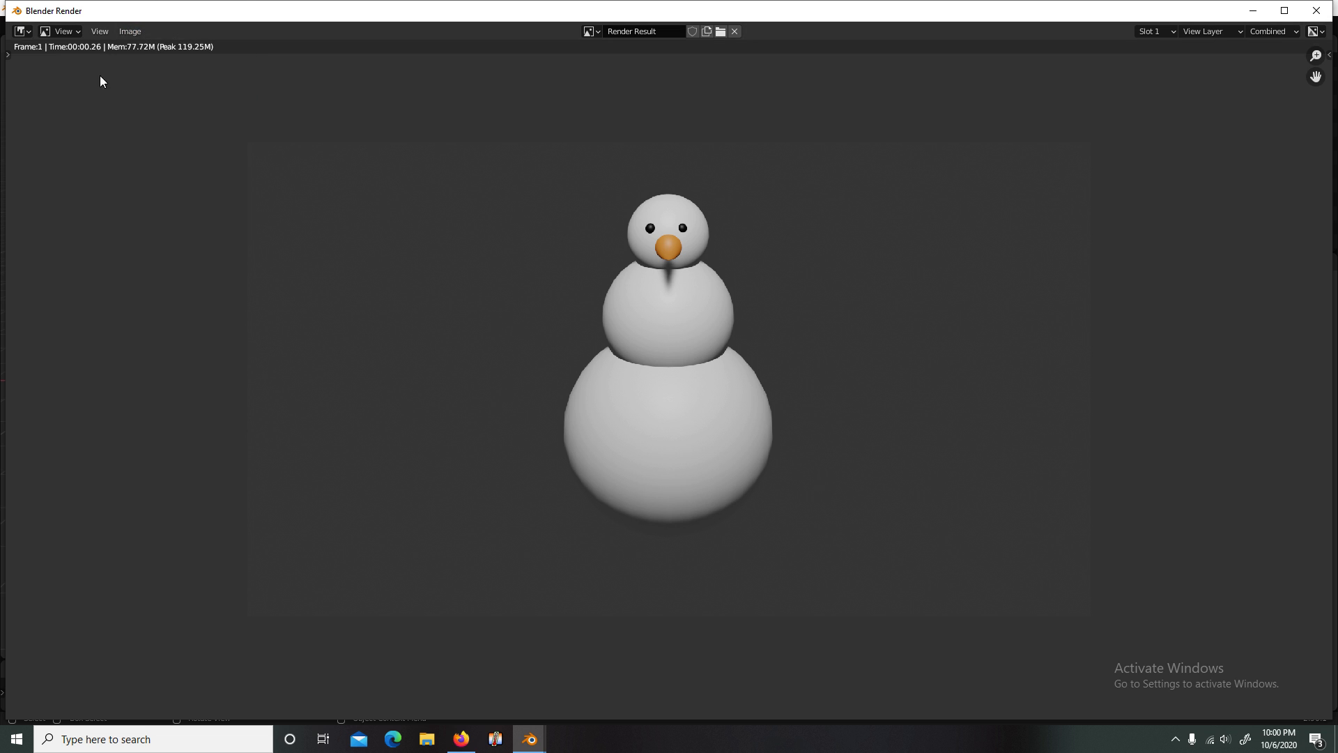
left_click(119, 32)
left_click(173, 128)
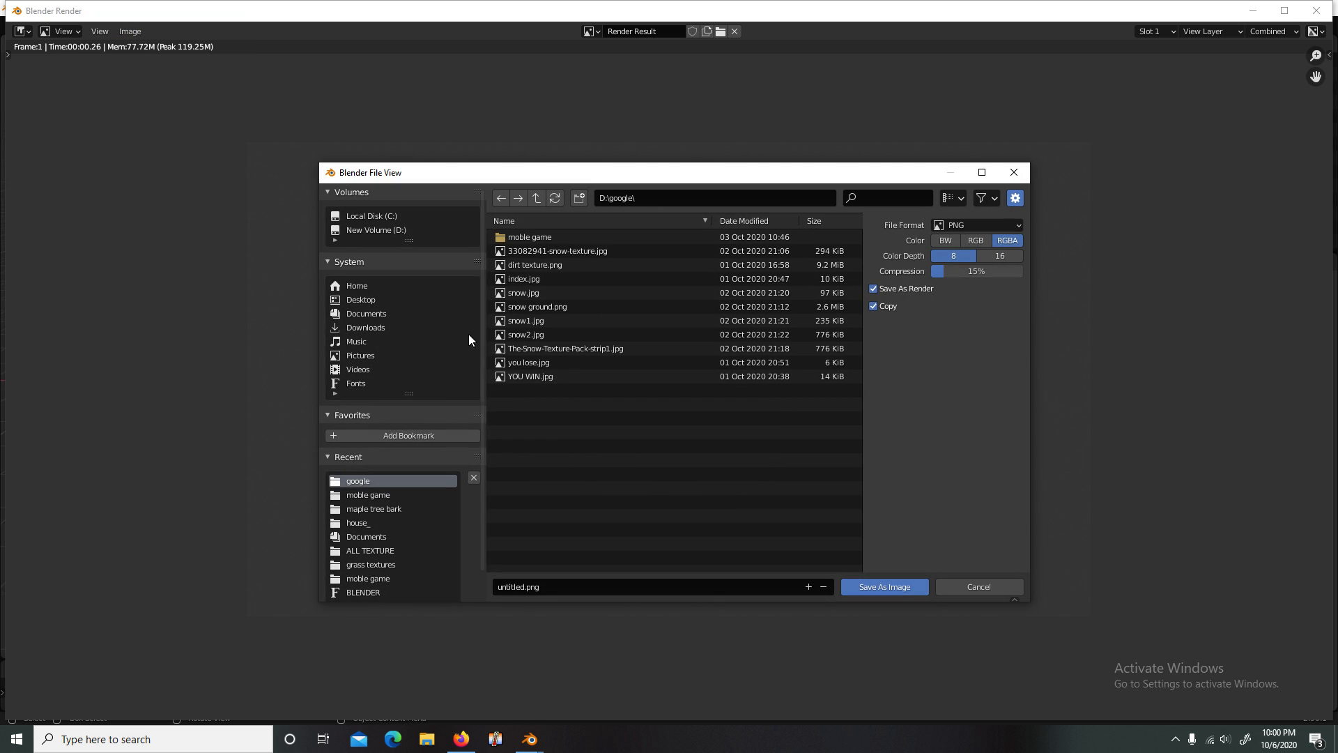
left_click(531, 588)
left_click(524, 587)
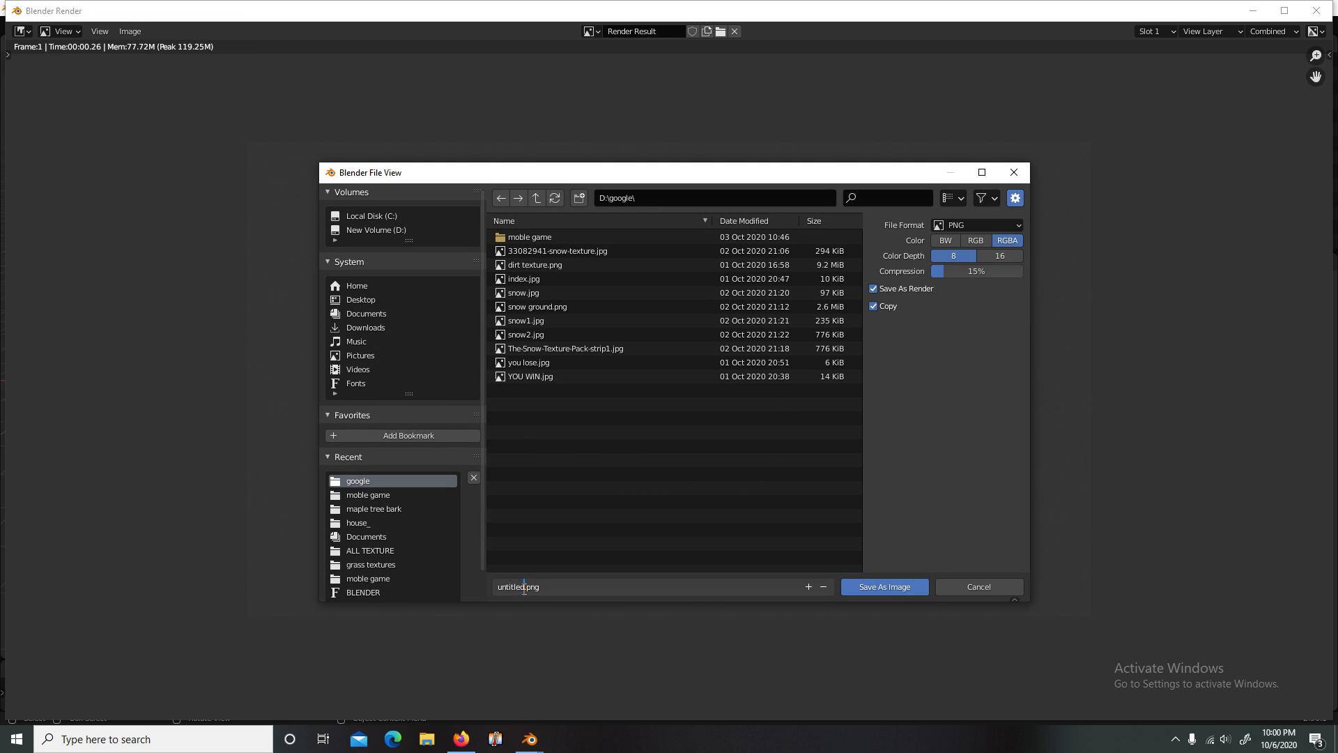
key("BackSpace")
key("BackSpace")
key("BackSpace")
key("BackSpace")
key("BackSpace")
key("BackSpace")
key("BackSpace")
key("BackSpace")
type("snow man")
left_click(899, 581)
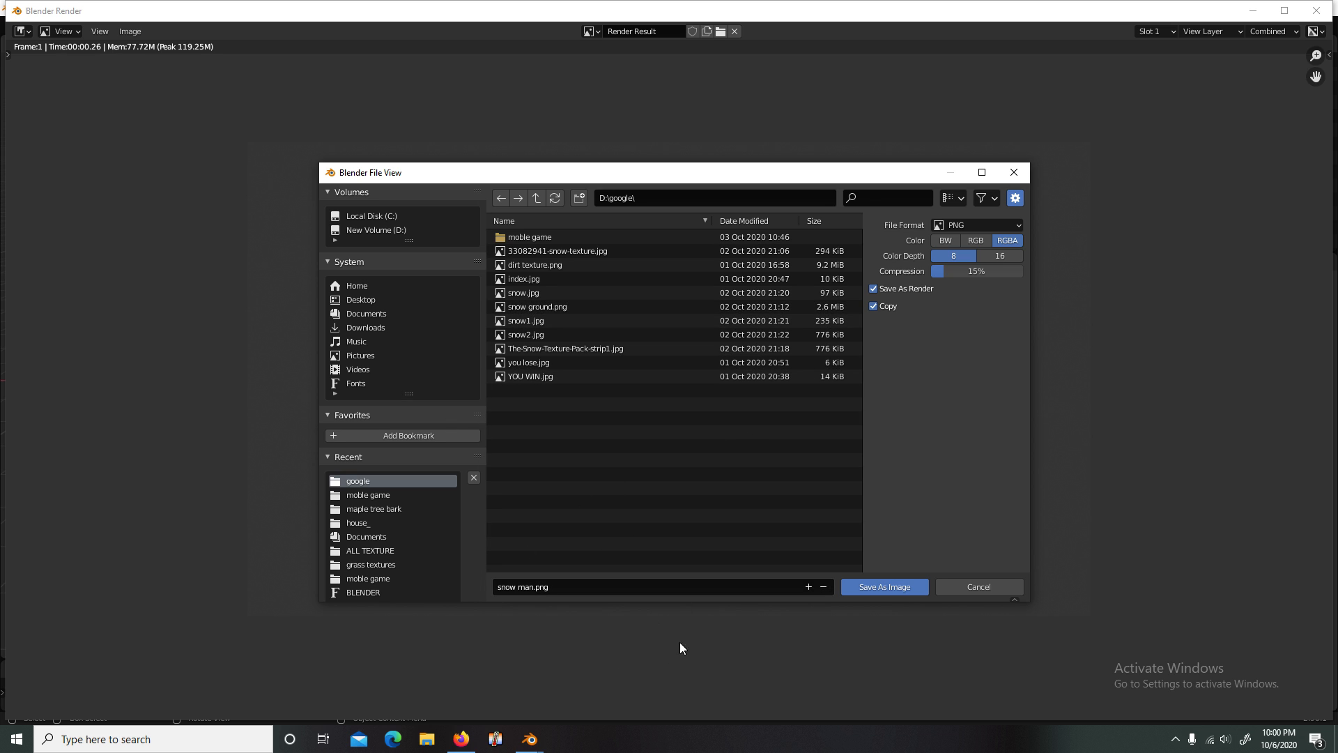
left_click(884, 585)
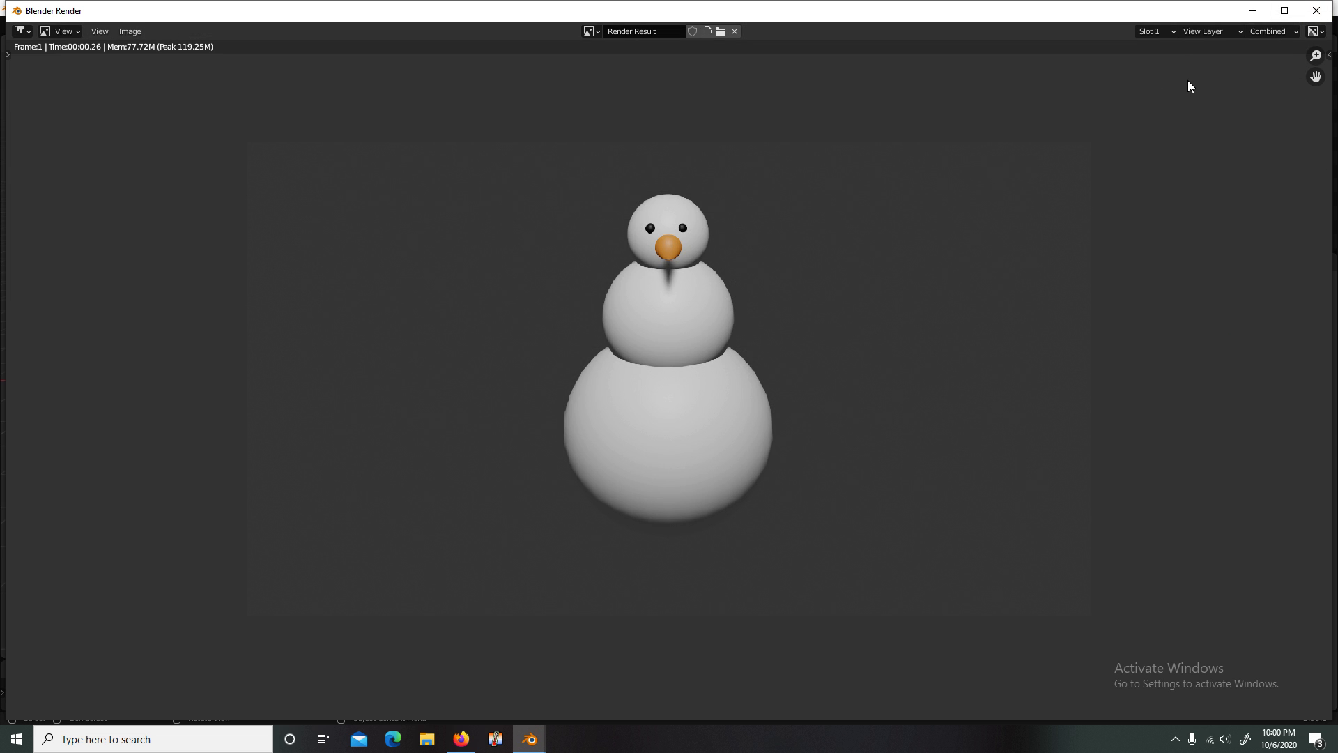
left_click(1317, 11)
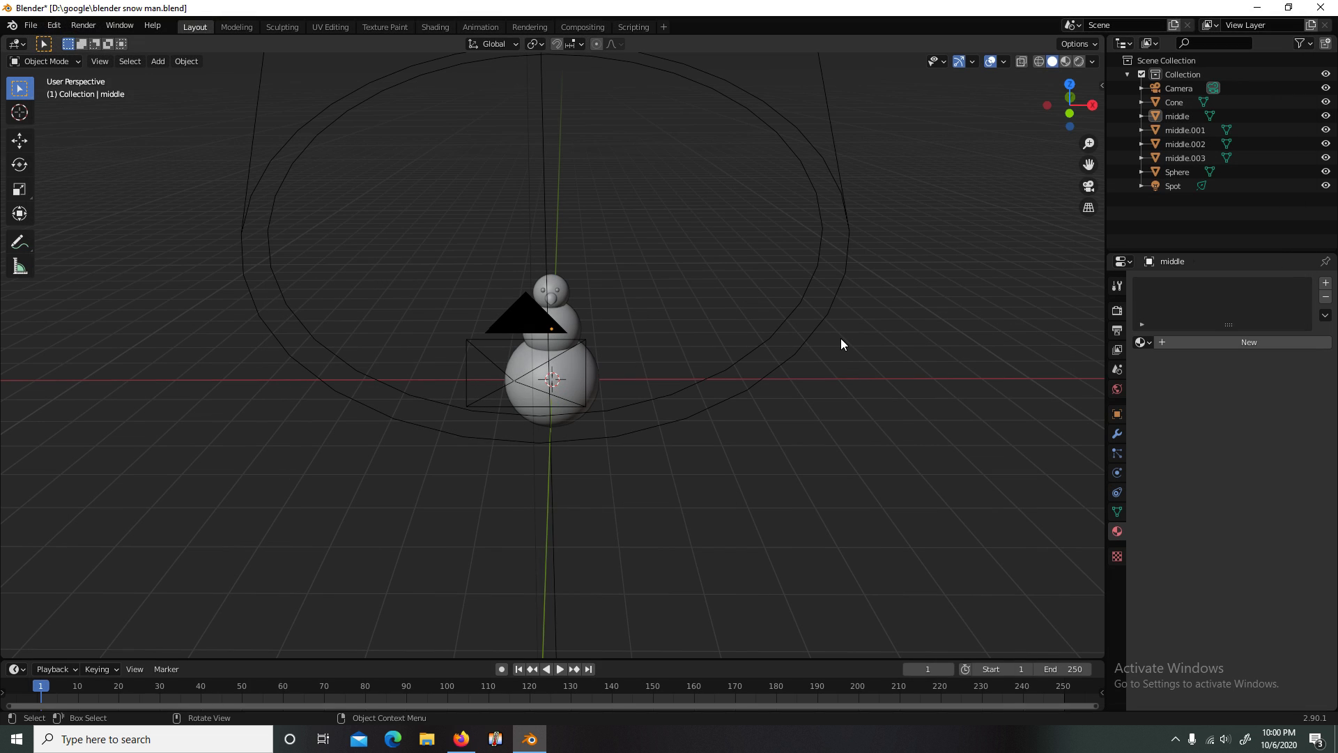